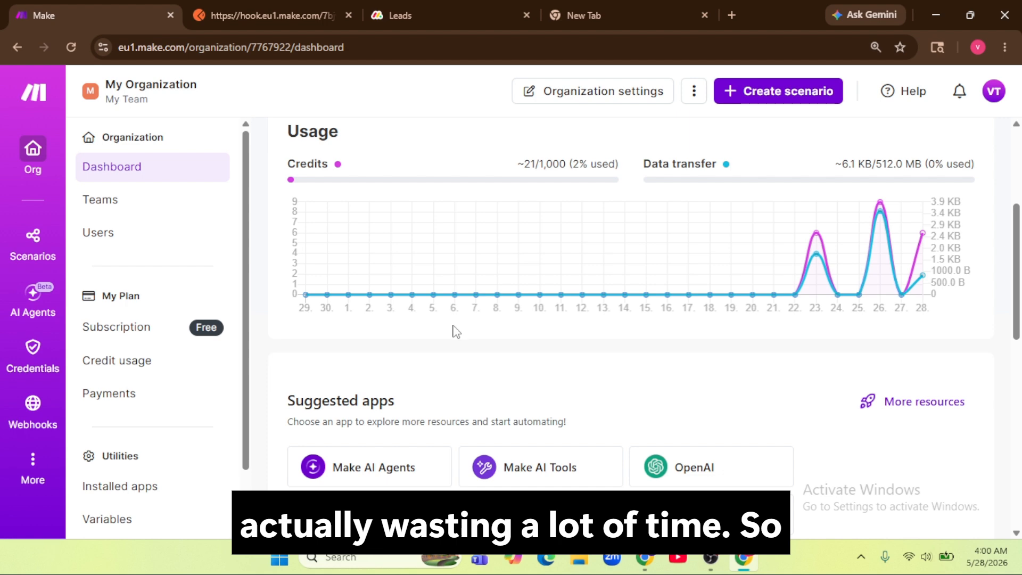
# Step: Start a new blank scenario with Create scenario on the organization dashboard
pyautogui.scroll(4, 433, 292)
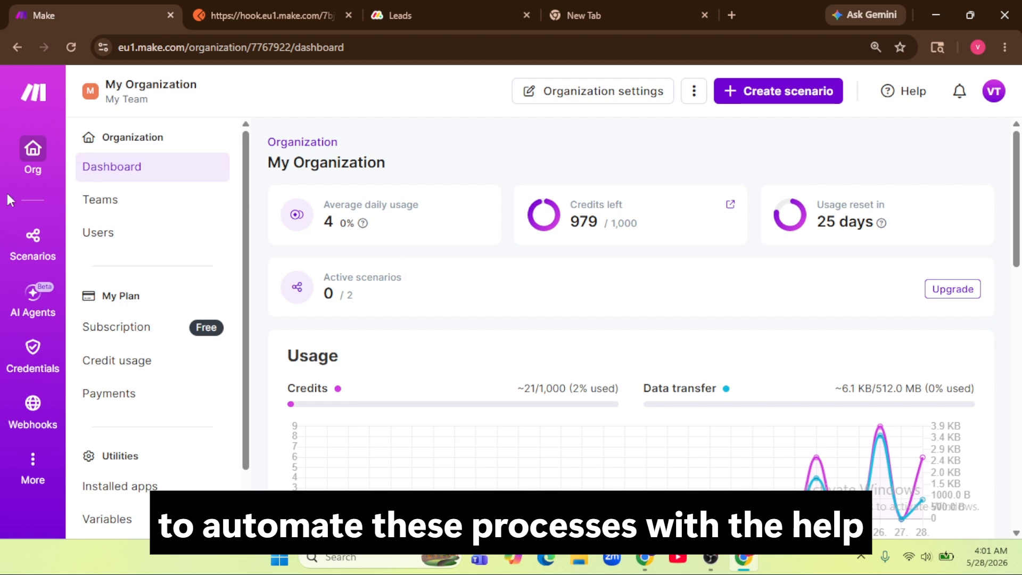
pyautogui.scroll(-1, 711, 235)
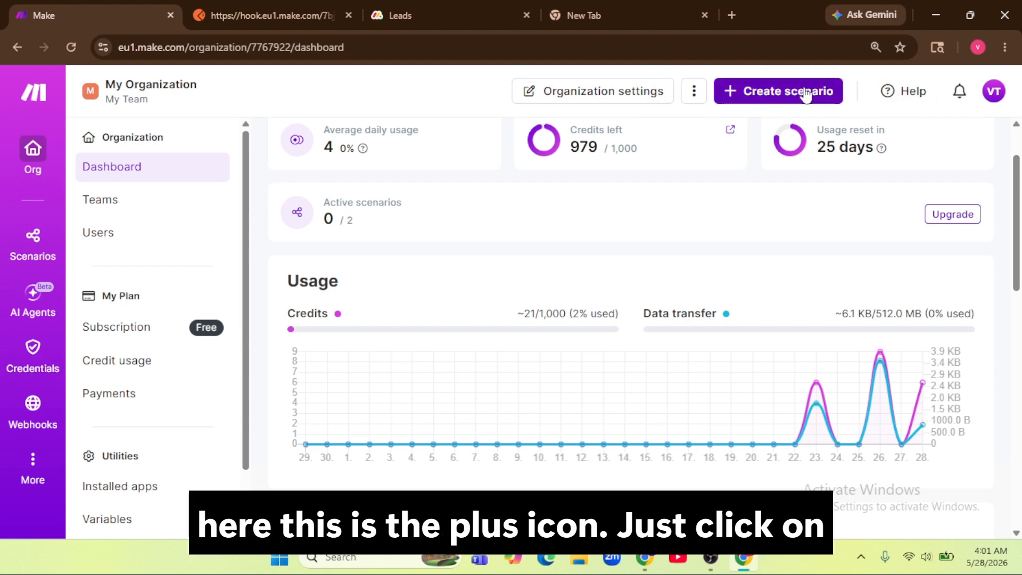
pyautogui.click(764, 96)
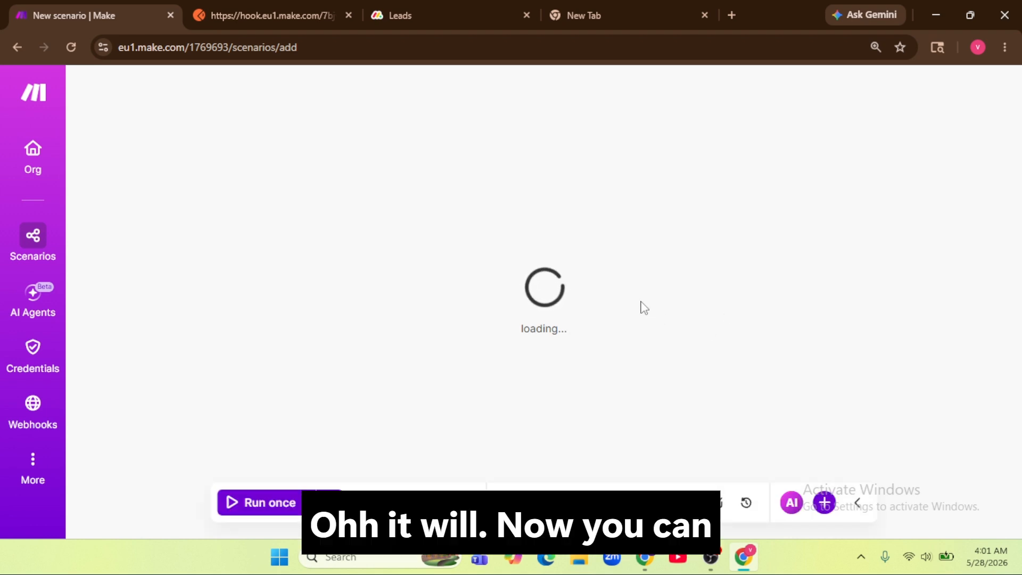
# Step: Set the first module to the Webhooks app's Custom webhook trigger
pyautogui.click(730, 254)
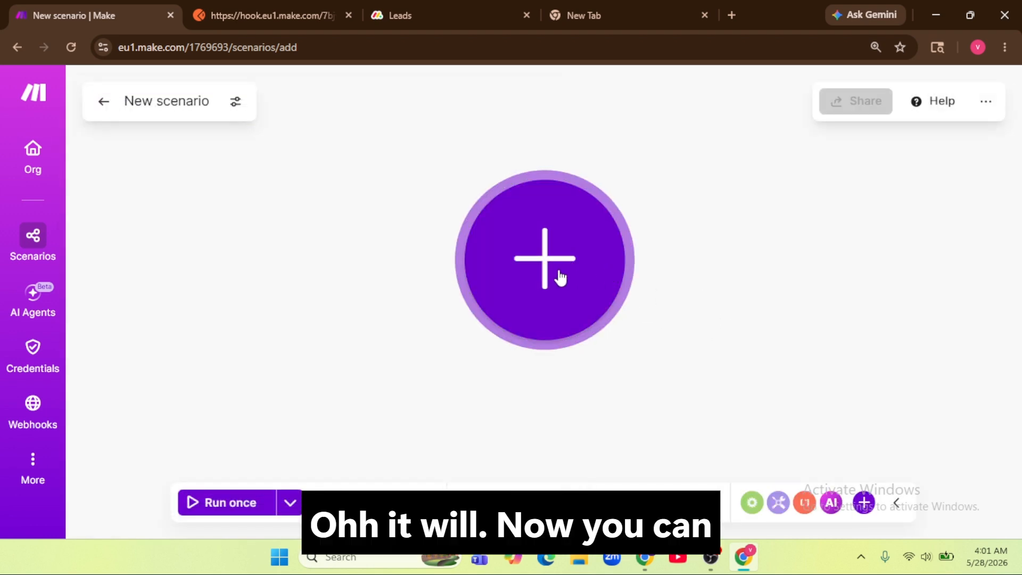
pyautogui.moveTo(520, 267); pyautogui.dragTo(332, 260)
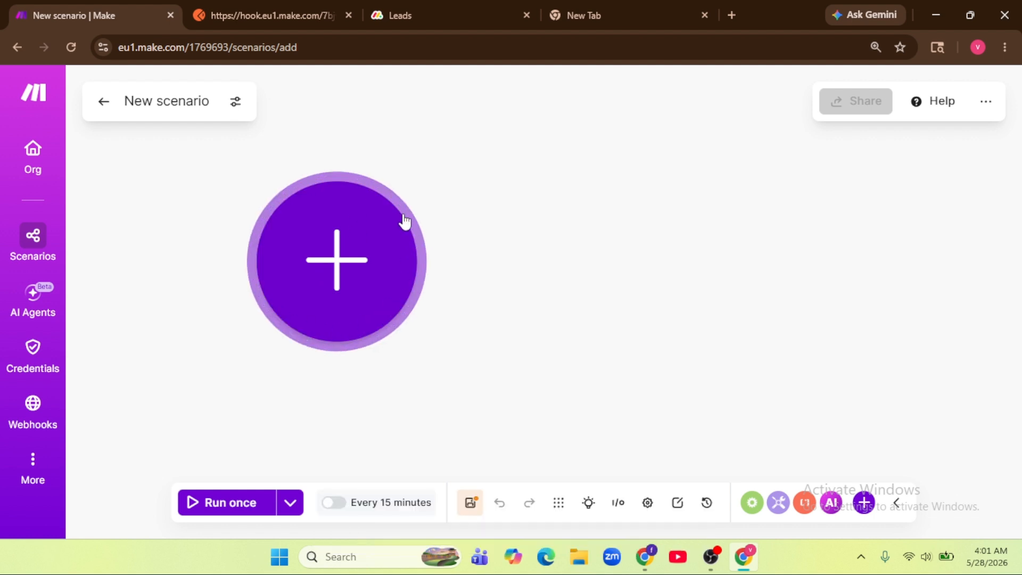
pyautogui.click(339, 233)
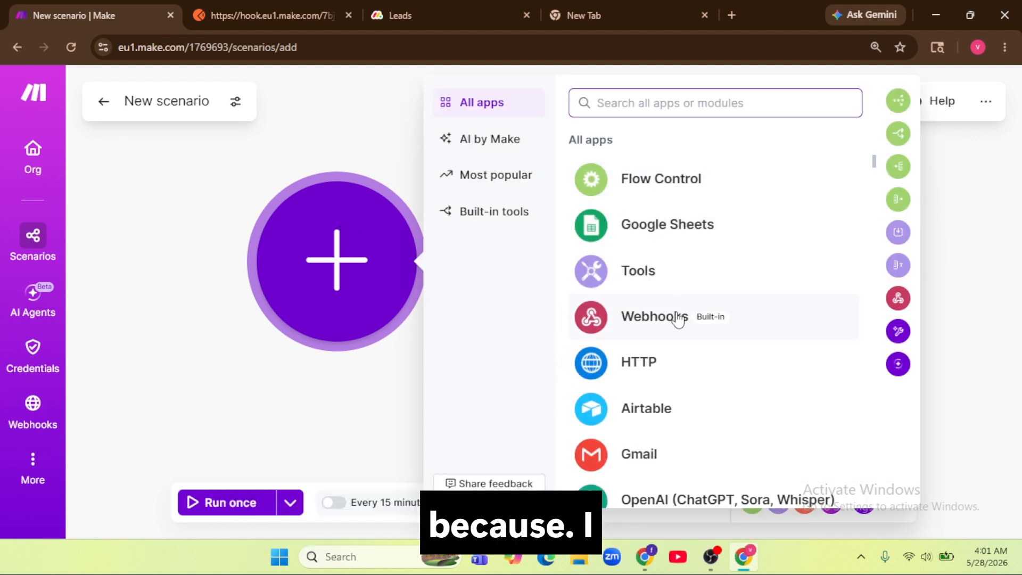
pyautogui.click(304, 4)
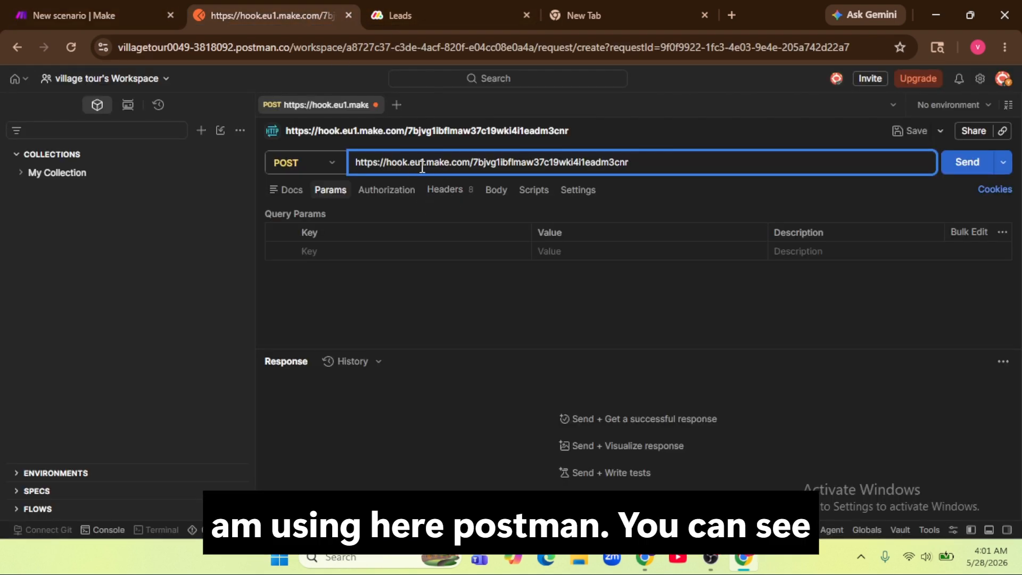
pyautogui.click(141, 16)
pyautogui.click(659, 305)
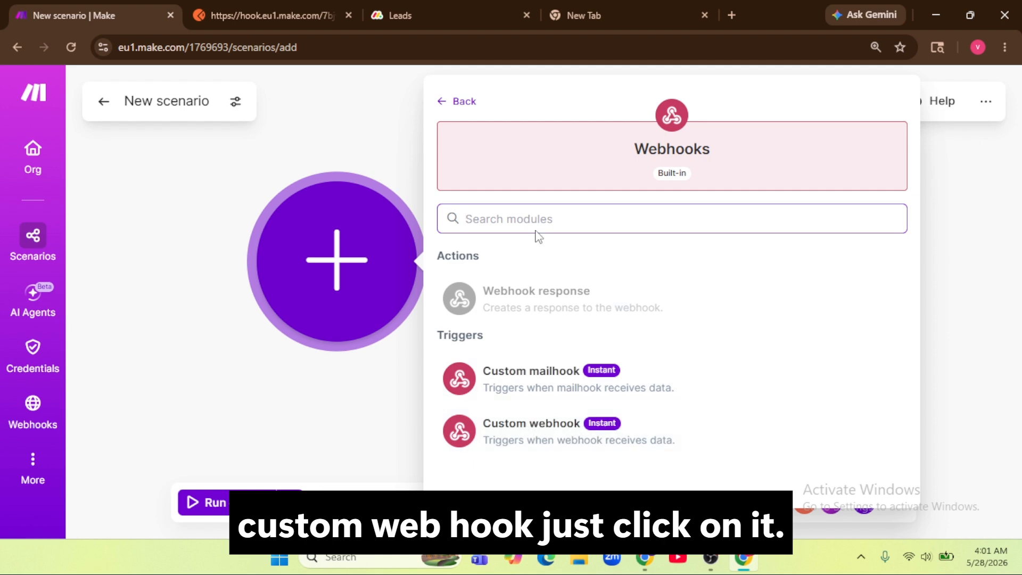
pyautogui.click(589, 422)
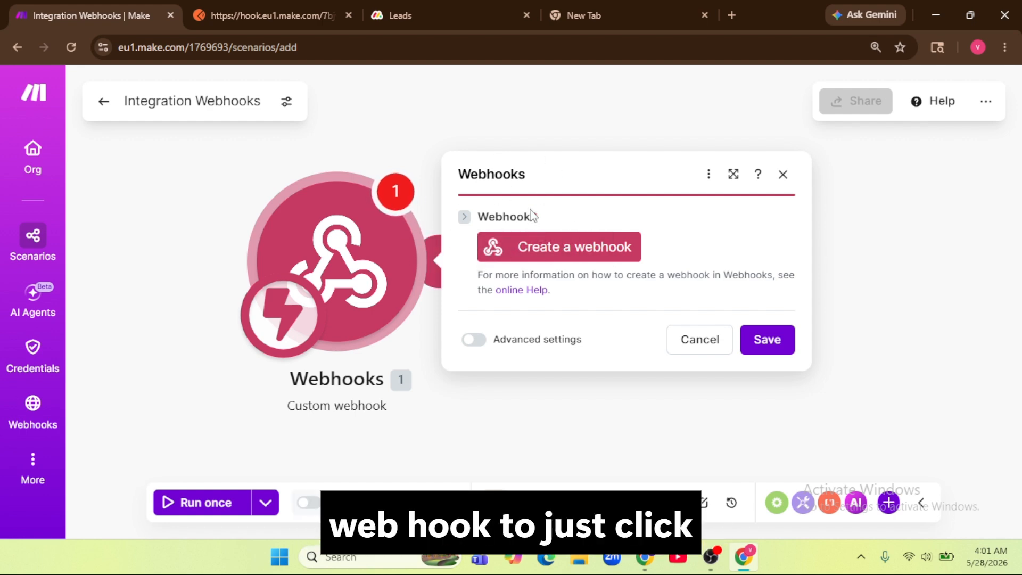
# Step: Create and save a new webhook named 'monday', then copy its address
pyautogui.click(559, 244)
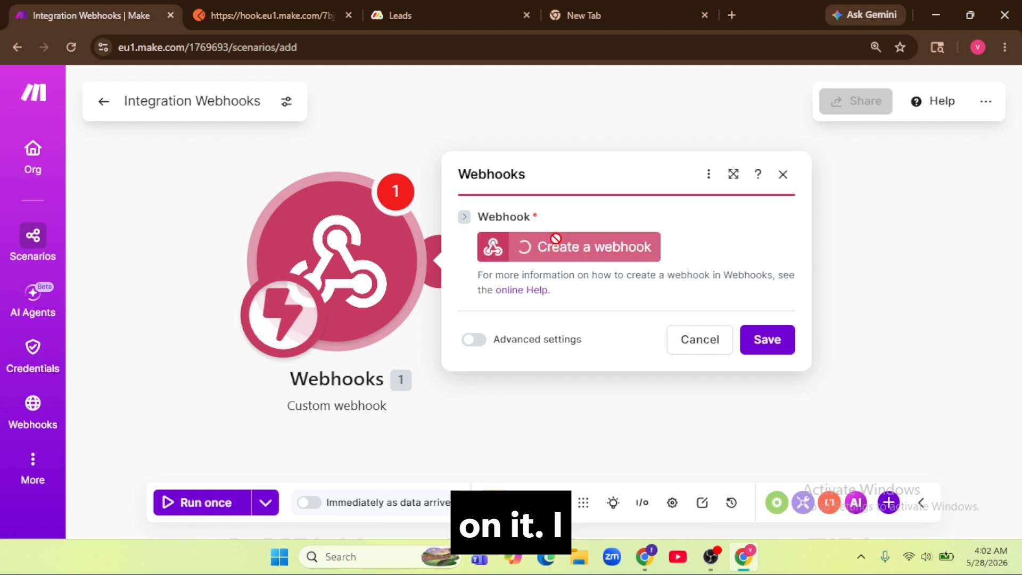
pyautogui.moveTo(392, 171); pyautogui.dragTo(154, 172)
pyautogui.write('mo')
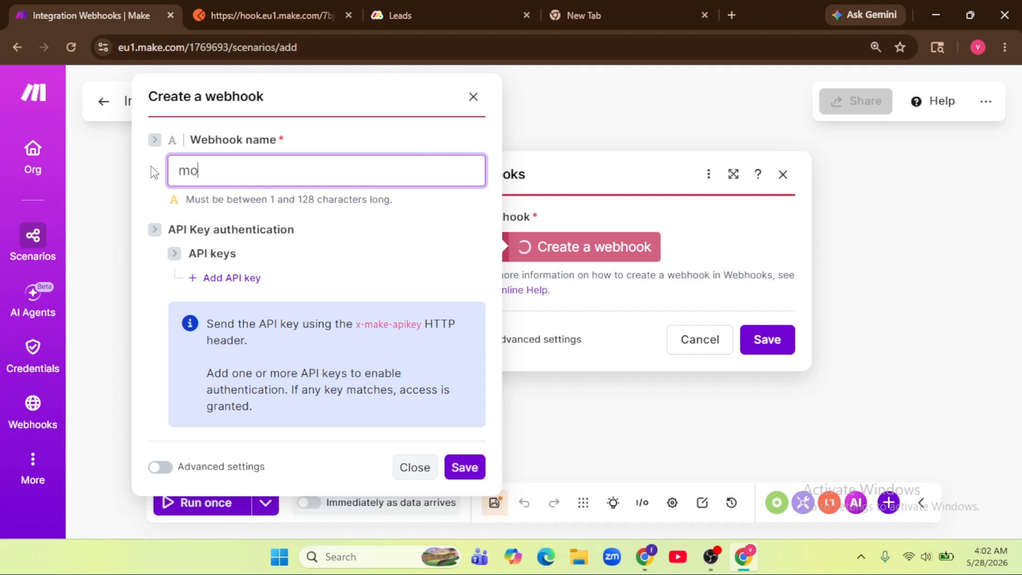
pyautogui.write('nday')
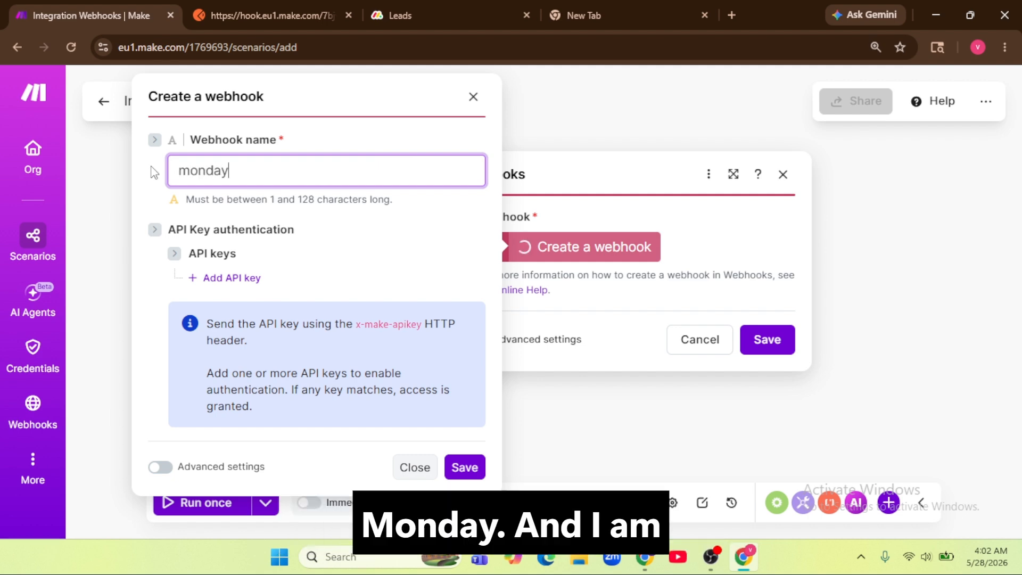
pyautogui.click(461, 467)
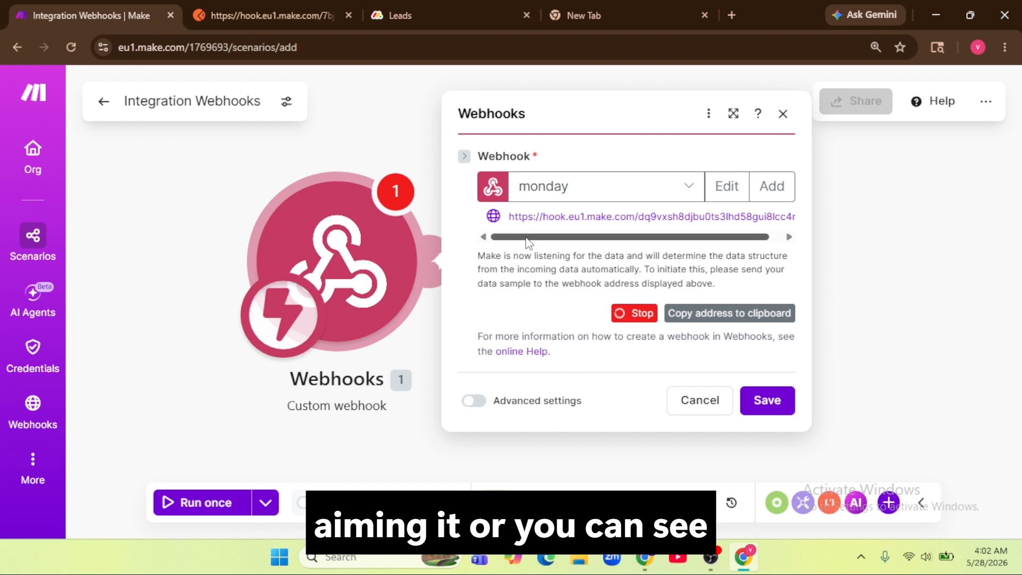
pyautogui.moveTo(526, 236); pyautogui.dragTo(539, 235)
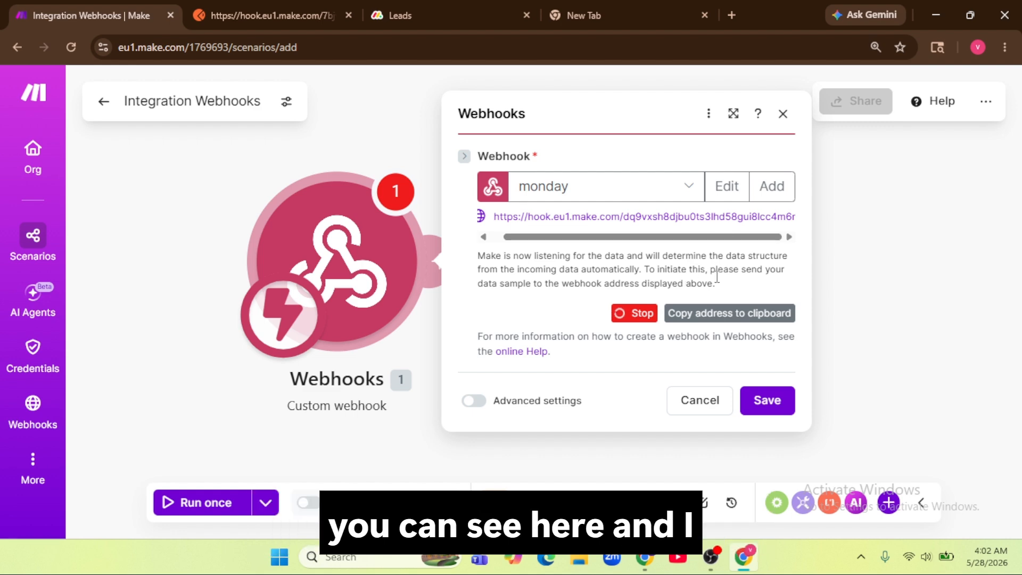
pyautogui.click(727, 318)
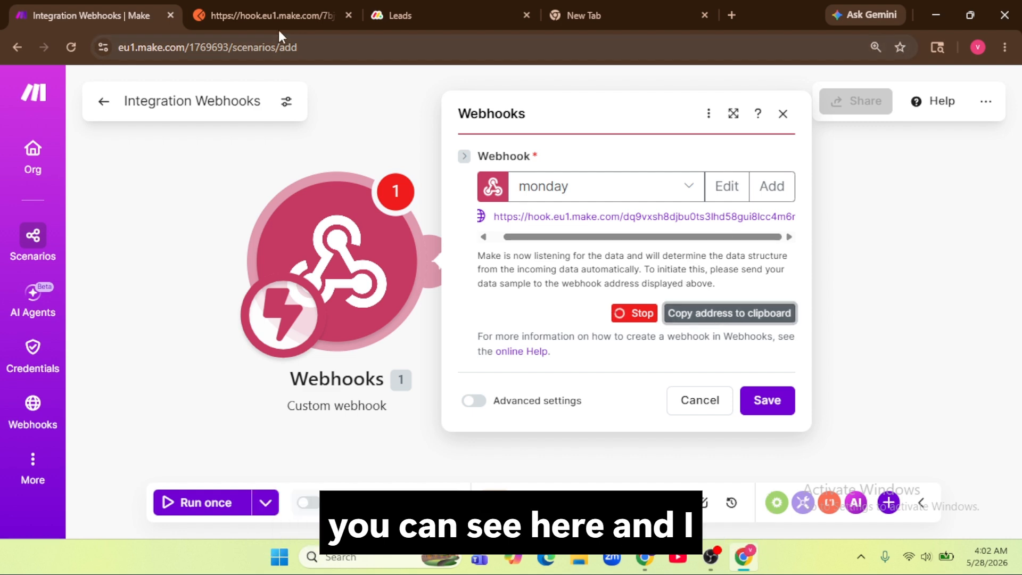
# Step: In Postman, replace the request URL with the new webhook address, keeping POST
pyautogui.click(279, 13)
pyautogui.moveTo(643, 163); pyautogui.dragTo(353, 166)
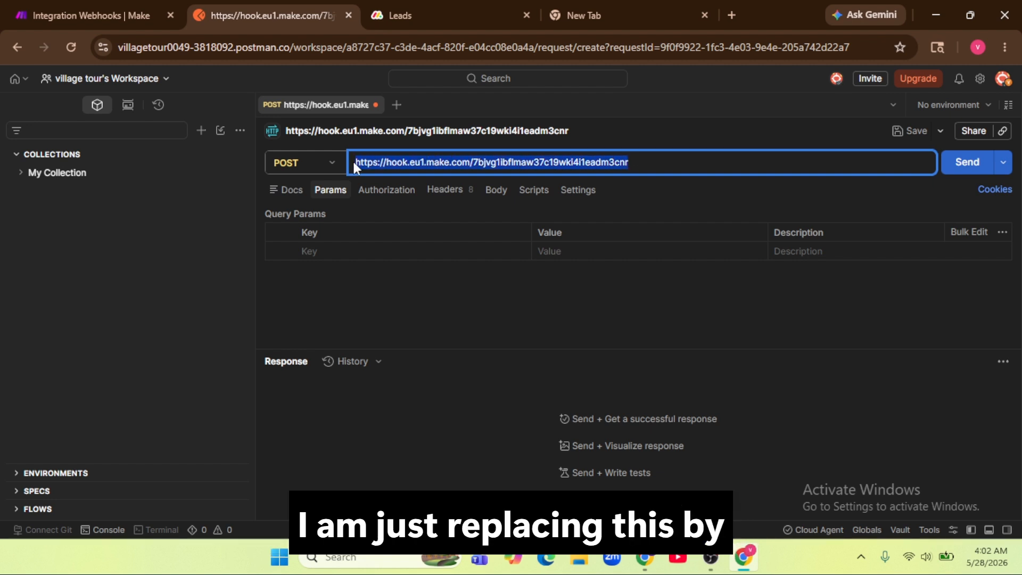
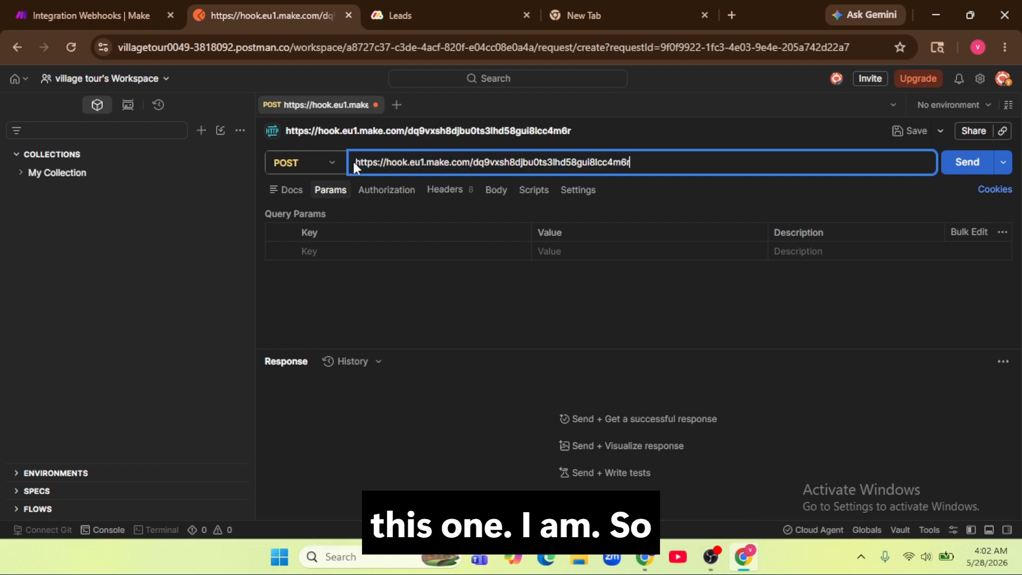
pyautogui.click(322, 166)
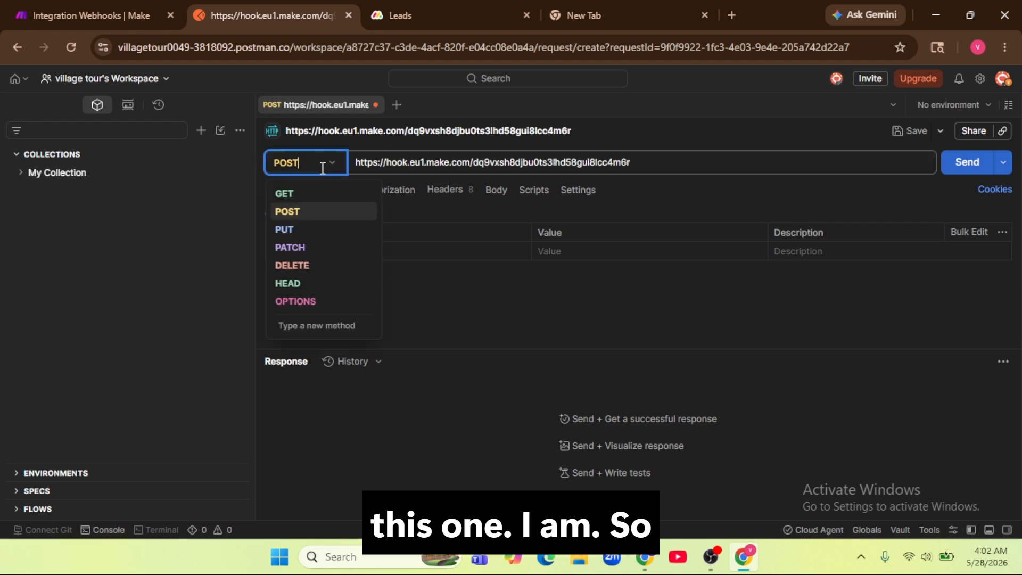
pyautogui.click(315, 212)
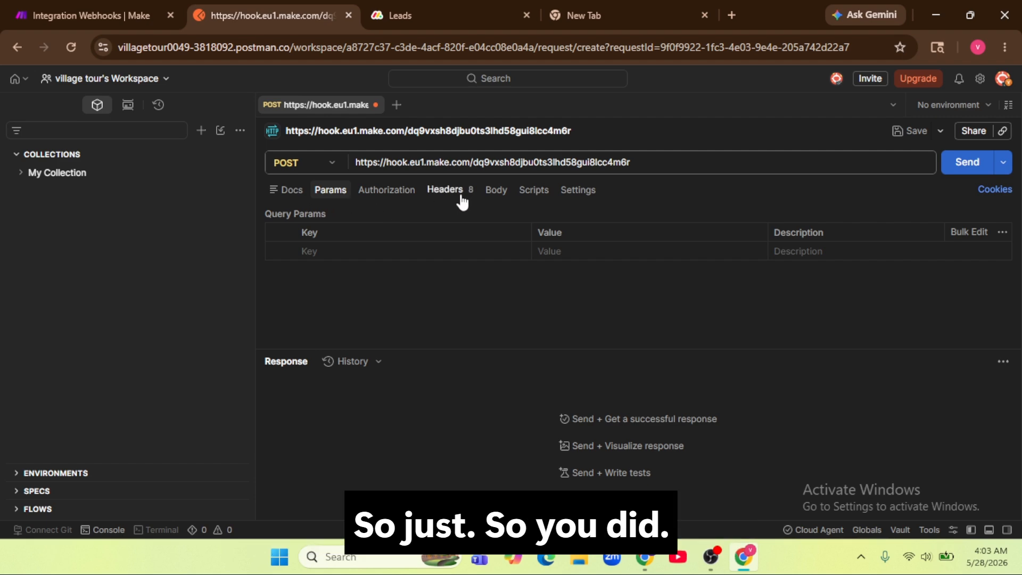
# Step: Paste the sample lead JSON into the raw body and send it, getting 200 OK Accepted
pyautogui.click(498, 193)
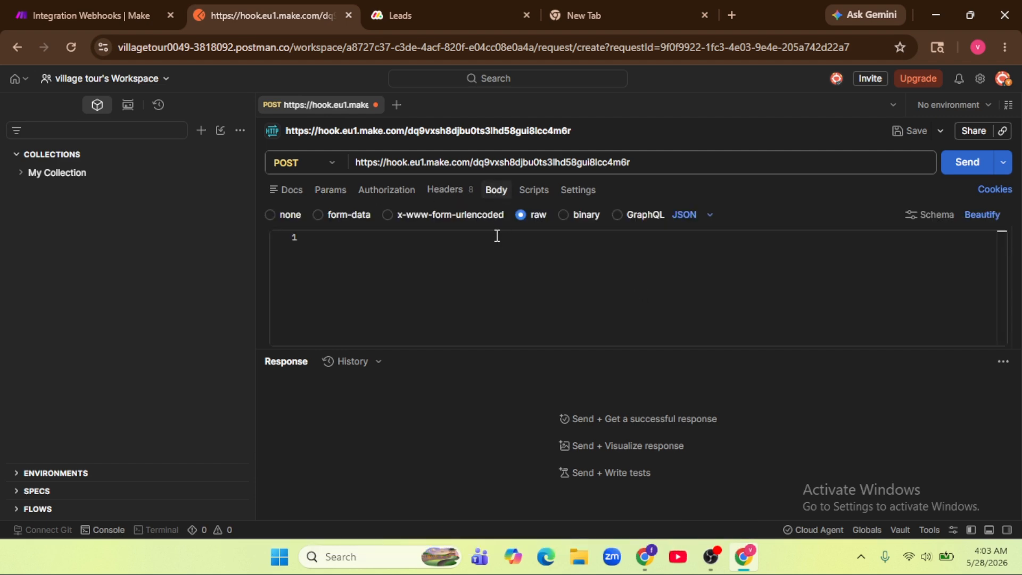
pyautogui.click(497, 236)
pyautogui.press('super+v')
pyautogui.click(394, 430)
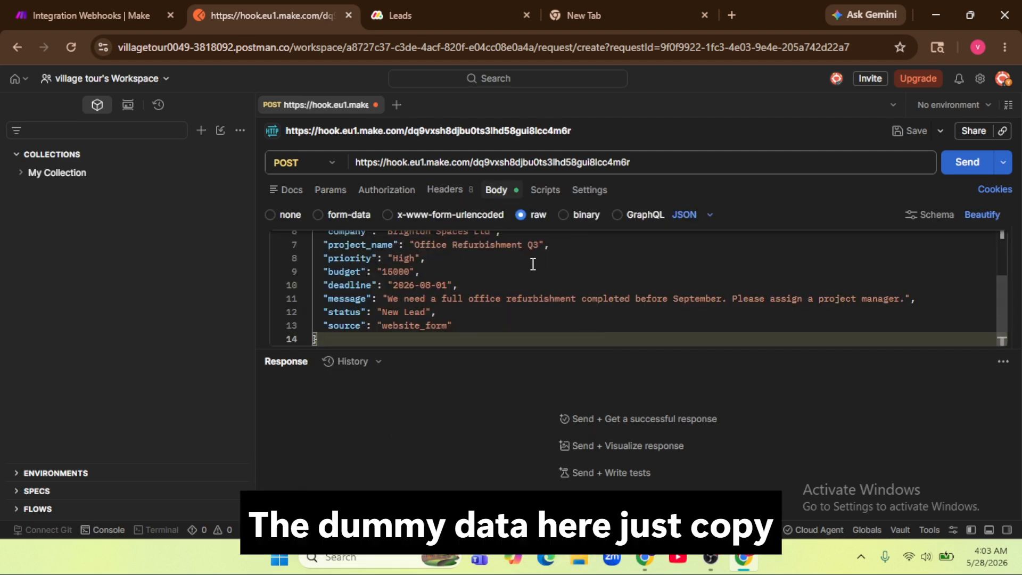
pyautogui.scroll(3, 533, 264)
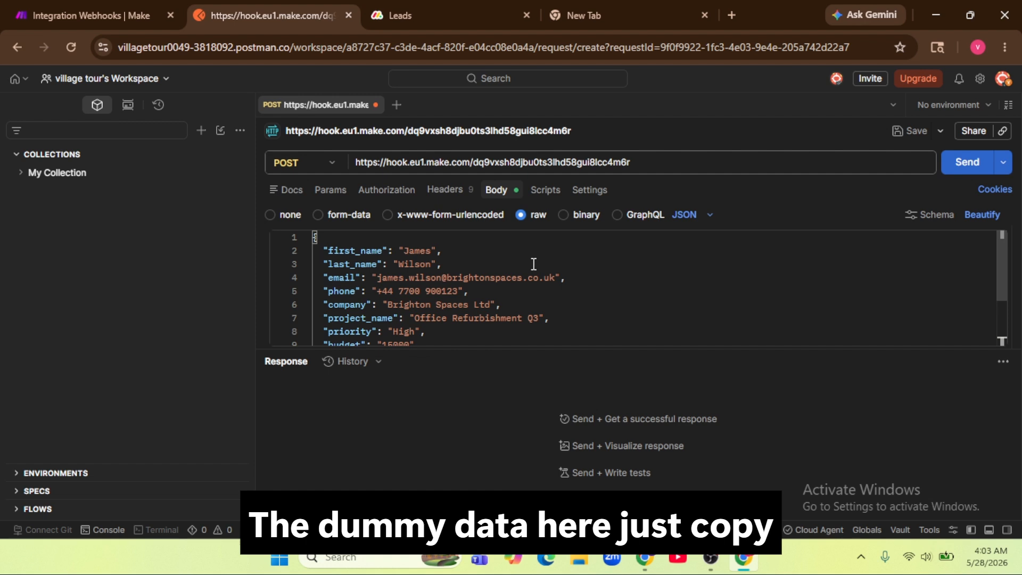
pyautogui.click(967, 164)
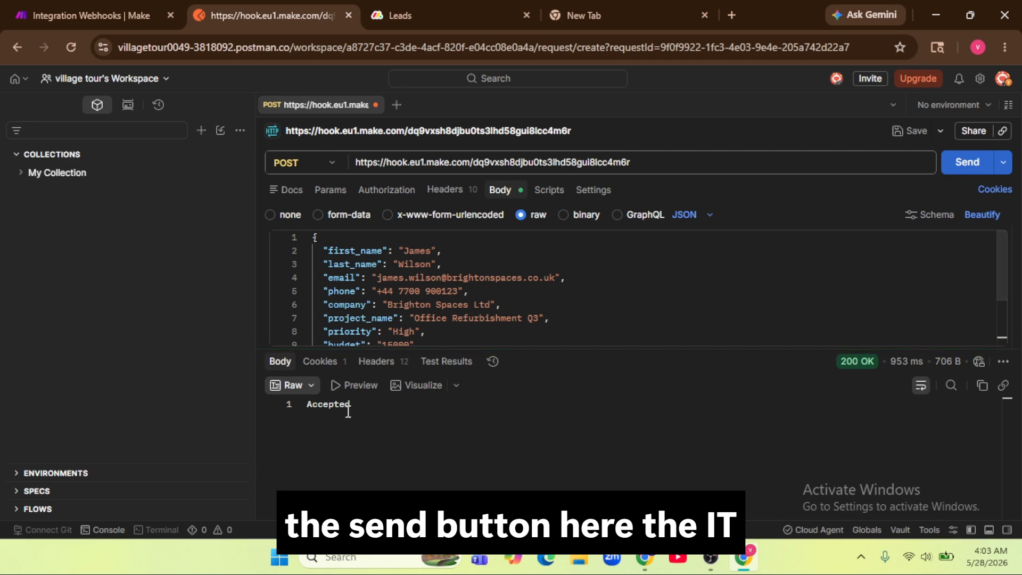
pyautogui.doubleClick(350, 406)
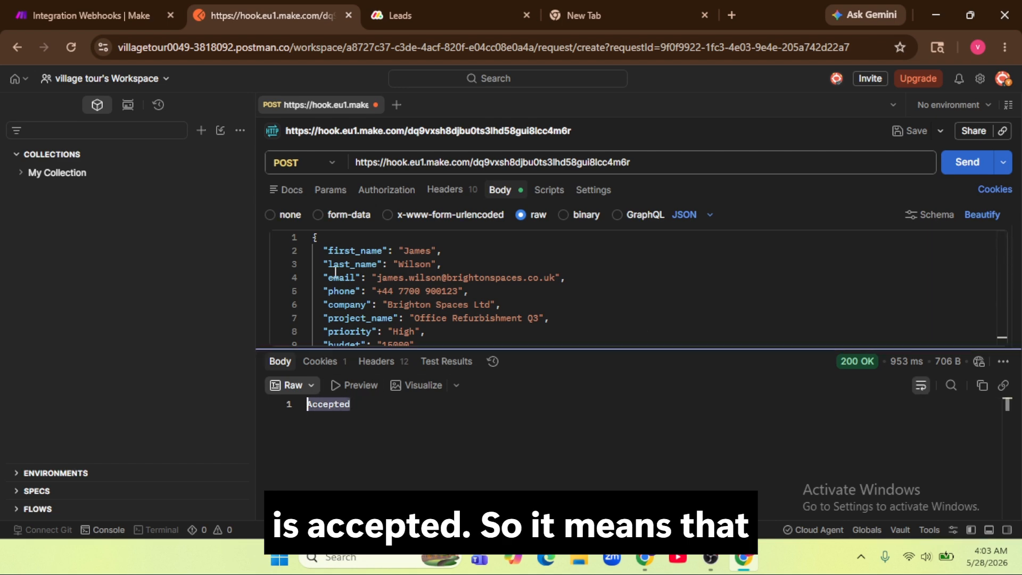
pyautogui.click(96, 15)
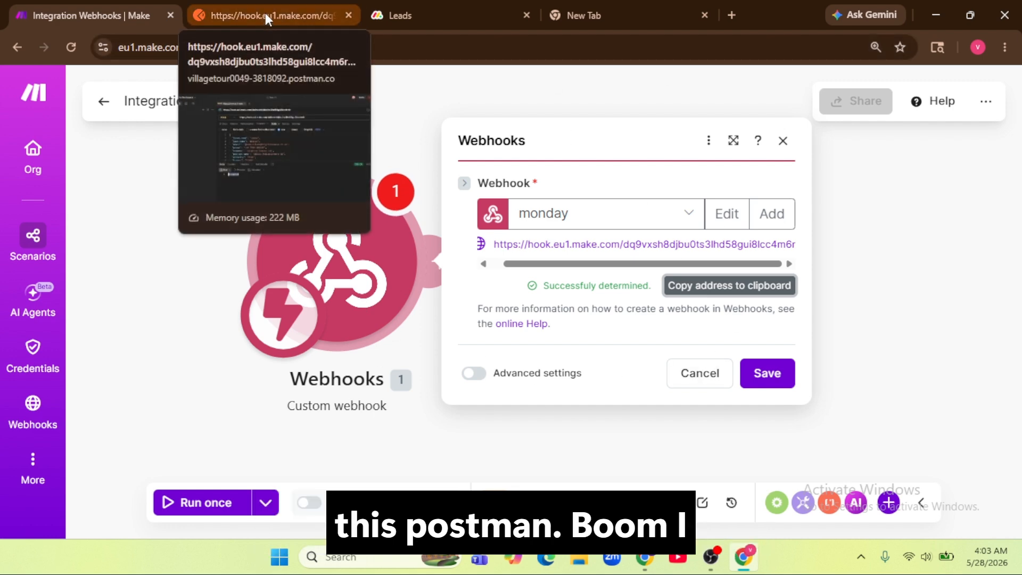
# Step: Save the webhook, run the scenario once, and resend the lead data from Postman
pyautogui.click(758, 373)
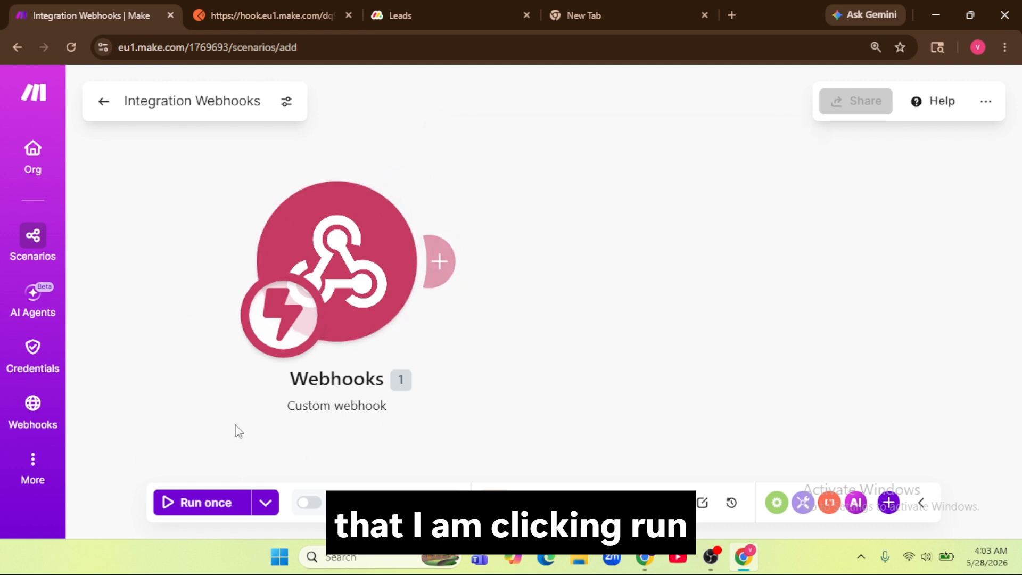
pyautogui.click(203, 514)
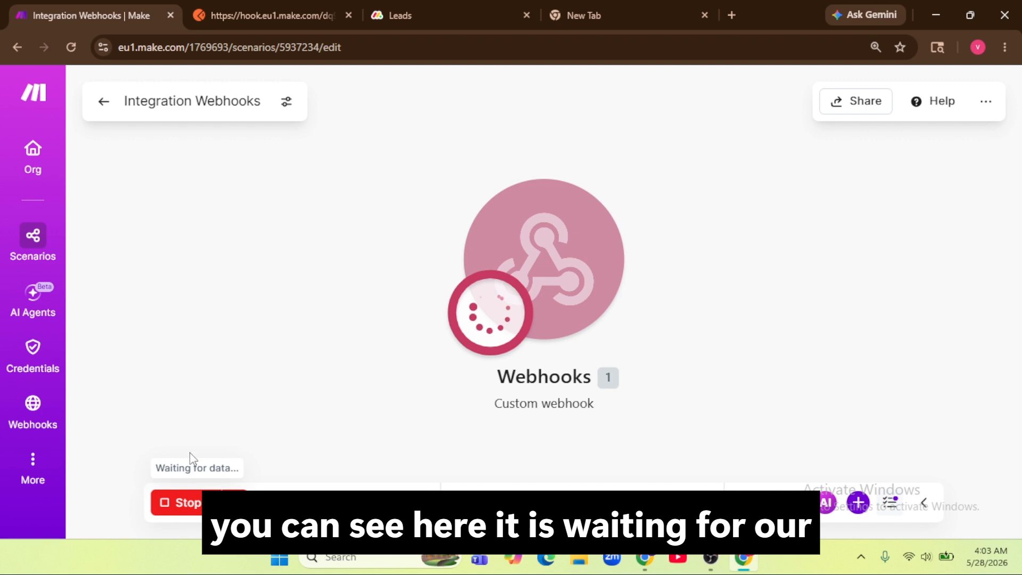
pyautogui.click(240, 4)
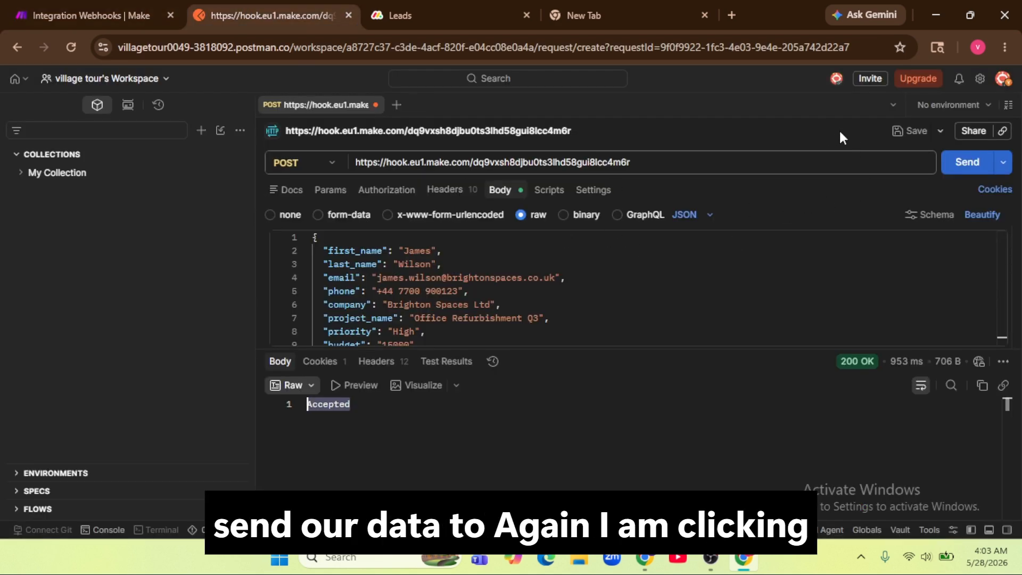
pyautogui.click(973, 166)
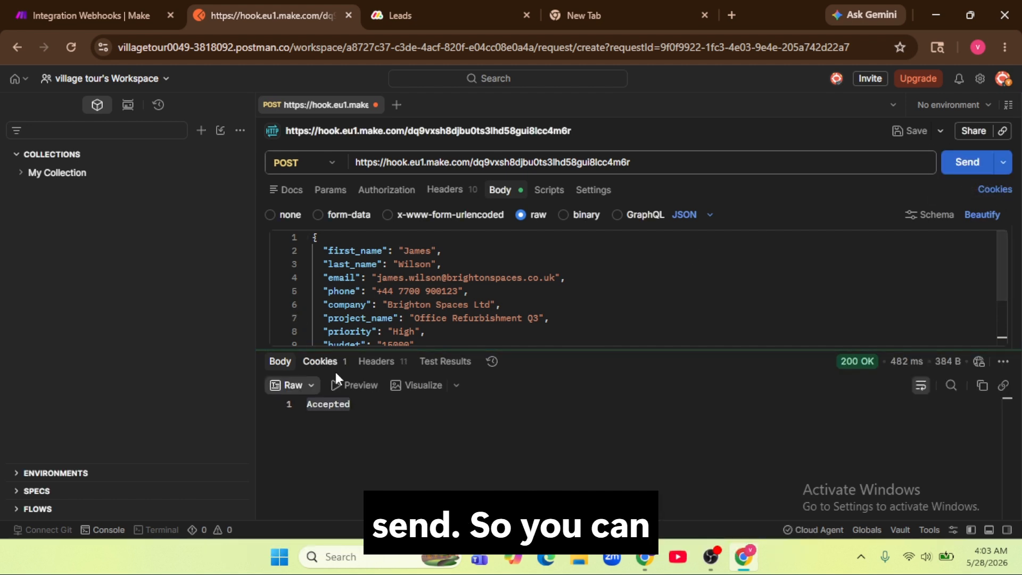
pyautogui.click(359, 412)
pyautogui.doubleClick(308, 409)
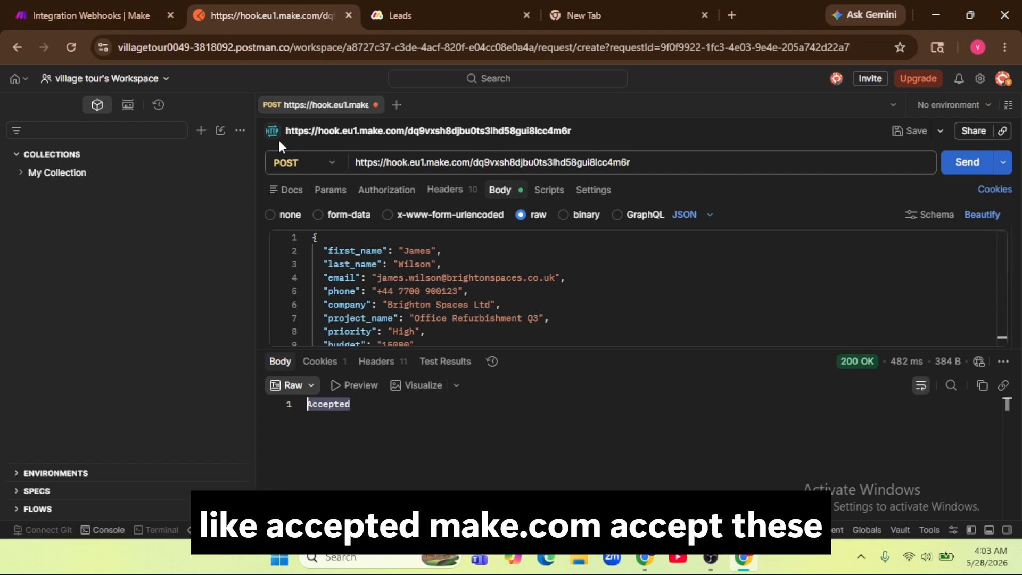
pyautogui.click(106, 16)
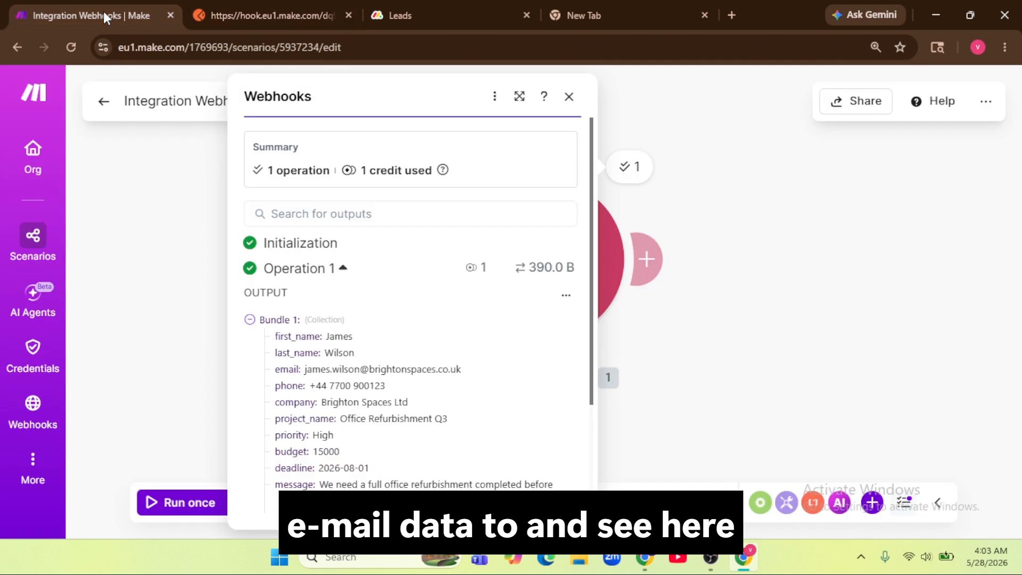
# Step: Review the webhook's output bundle, including phone and company, then move the Webhooks module left
pyautogui.click(166, 341)
pyautogui.click(630, 169)
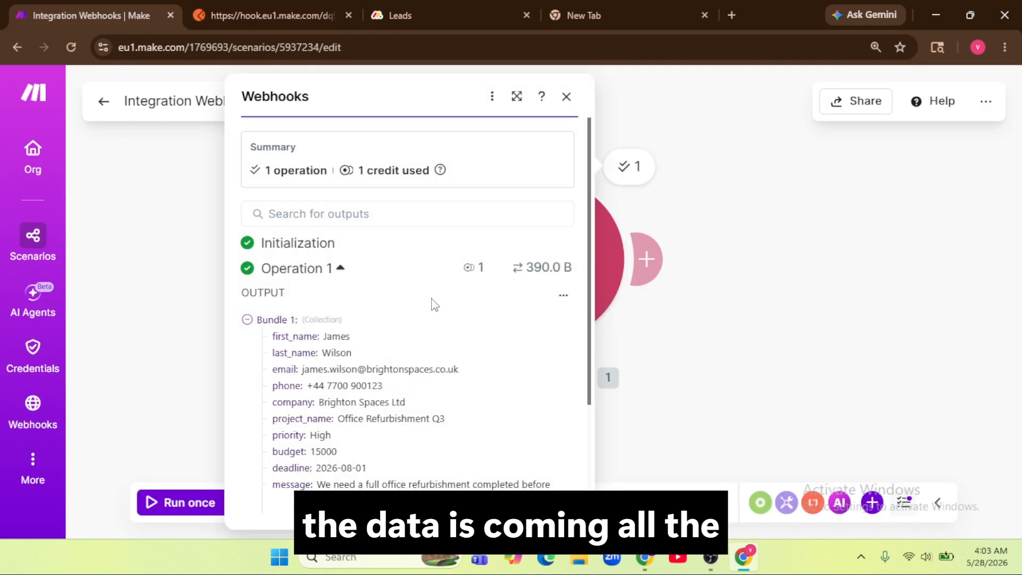
pyautogui.scroll(-3, 433, 304)
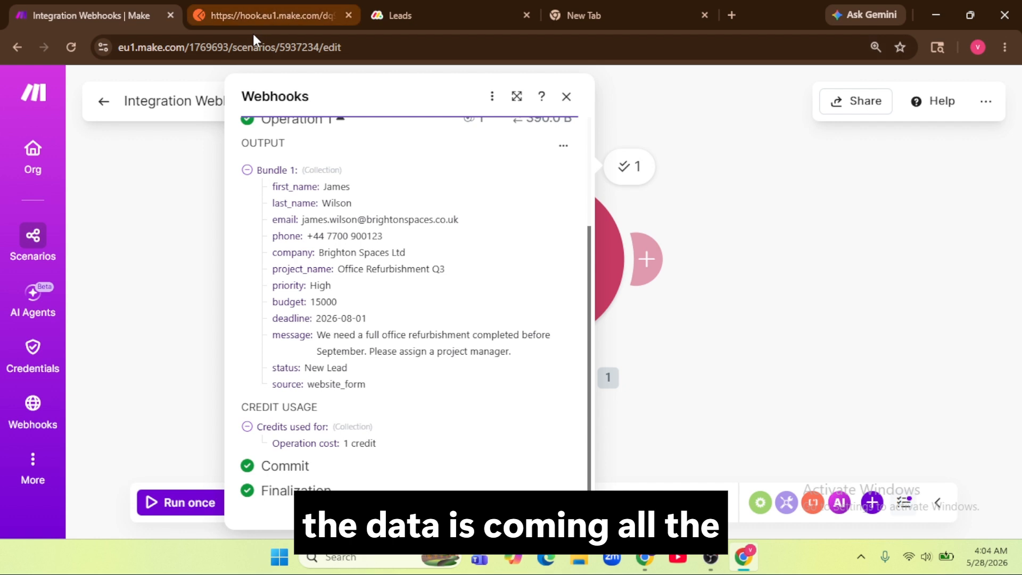
pyautogui.moveTo(308, 236); pyautogui.dragTo(394, 254)
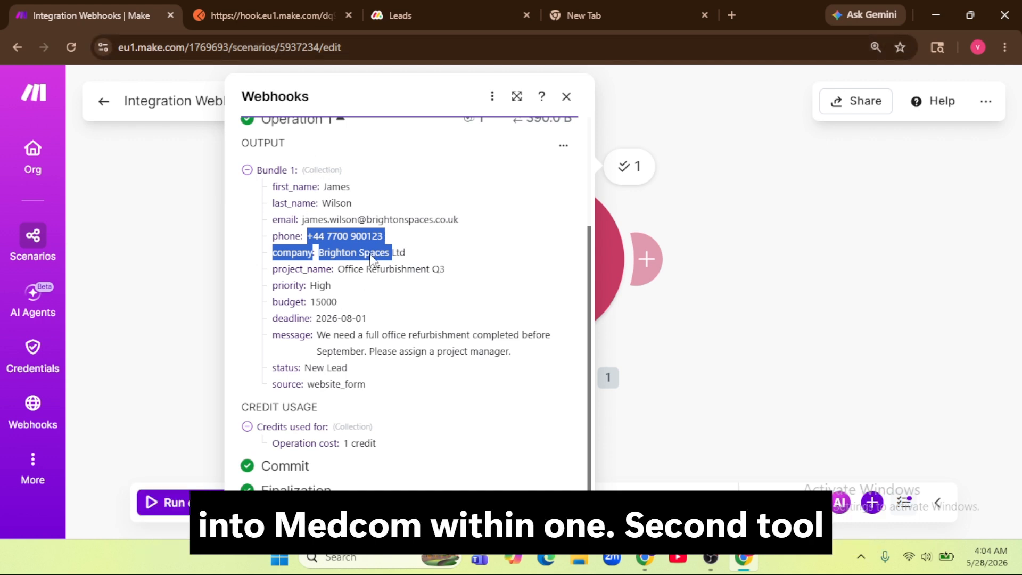
pyautogui.moveTo(657, 278)
pyautogui.click(729, 179)
pyautogui.scroll(-4, 716, 246)
pyautogui.moveTo(633, 269); pyautogui.dragTo(330, 272)
pyautogui.scroll(3, 330, 272)
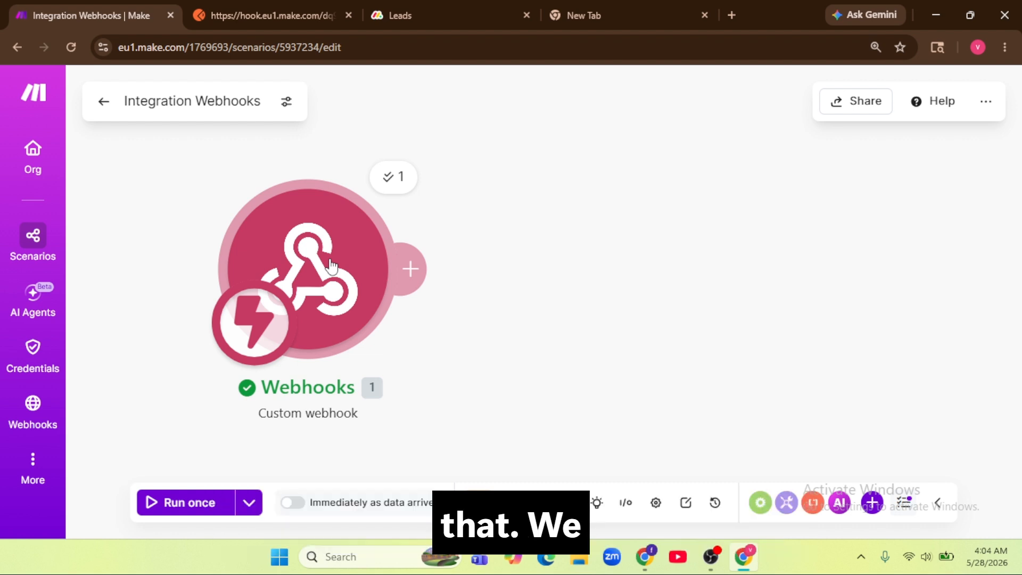
# Step: Add a module after Webhooks and choose Tools > Set multiple variables
pyautogui.click(411, 272)
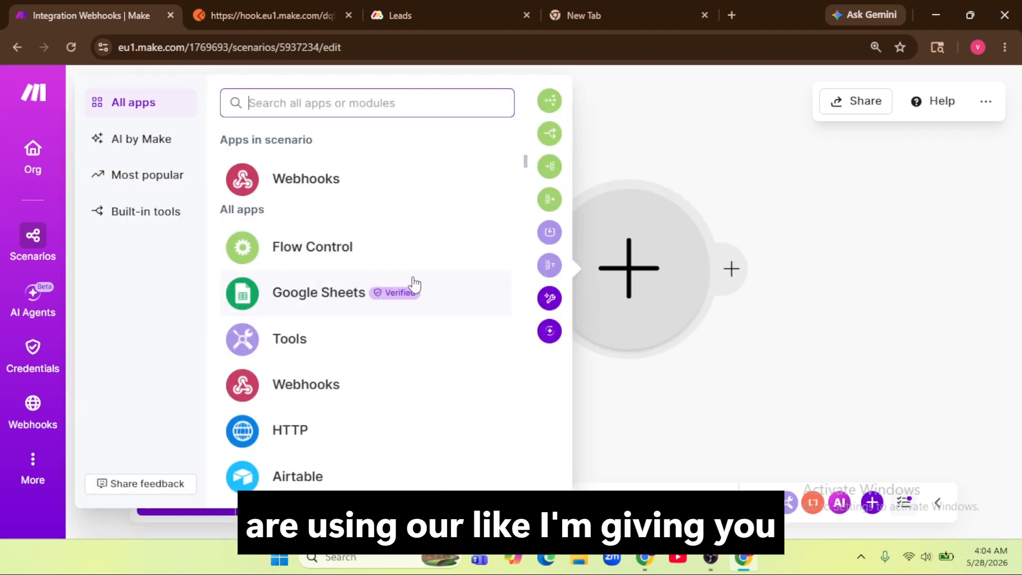
pyautogui.scroll(-1, 383, 353)
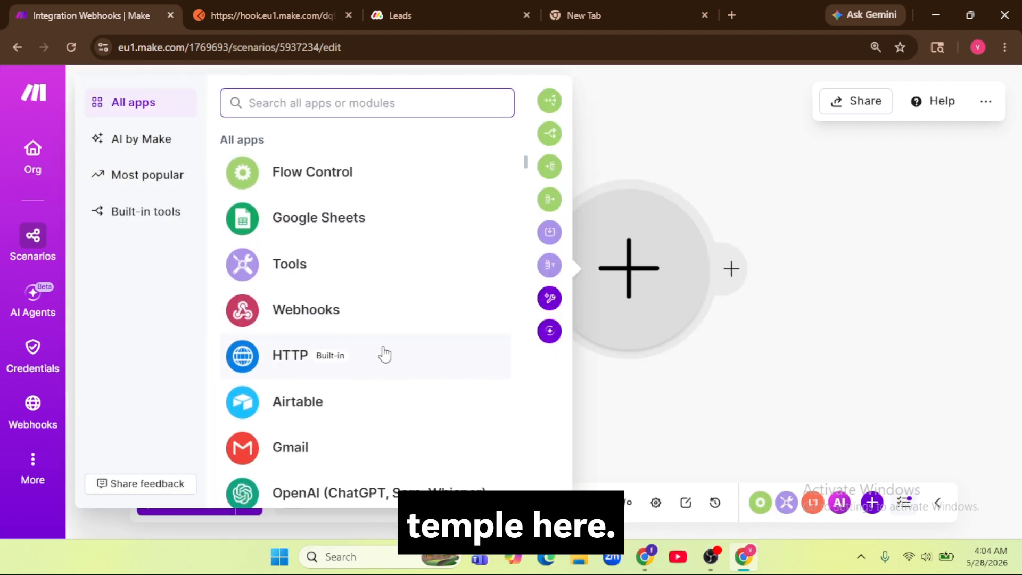
pyautogui.scroll(-1, 382, 381)
pyautogui.scroll(-2, 382, 381)
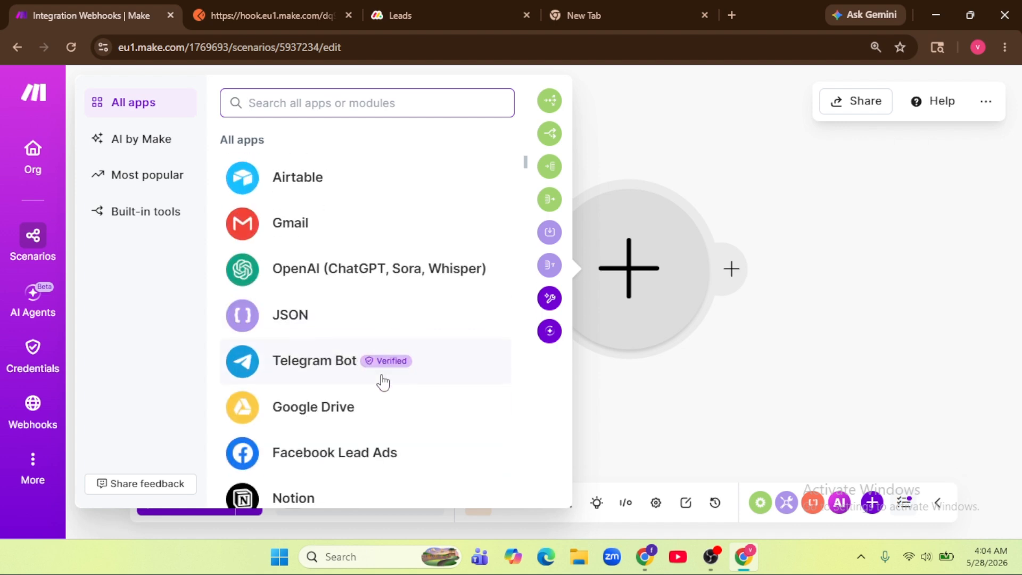
pyautogui.scroll(-2, 382, 381)
pyautogui.scroll(4, 383, 380)
pyautogui.scroll(2, 365, 297)
pyautogui.click(364, 338)
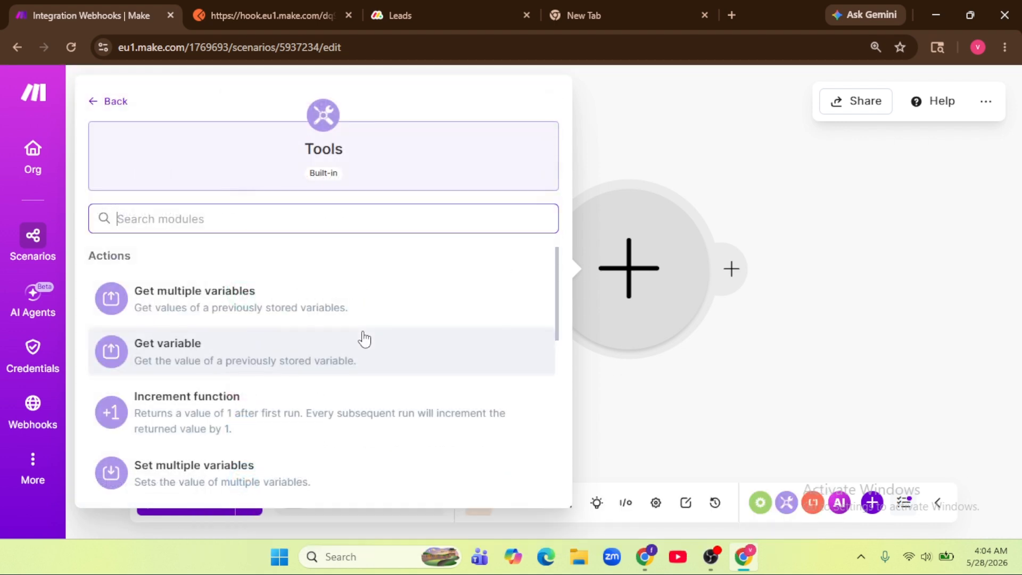
pyautogui.scroll(-2, 343, 339)
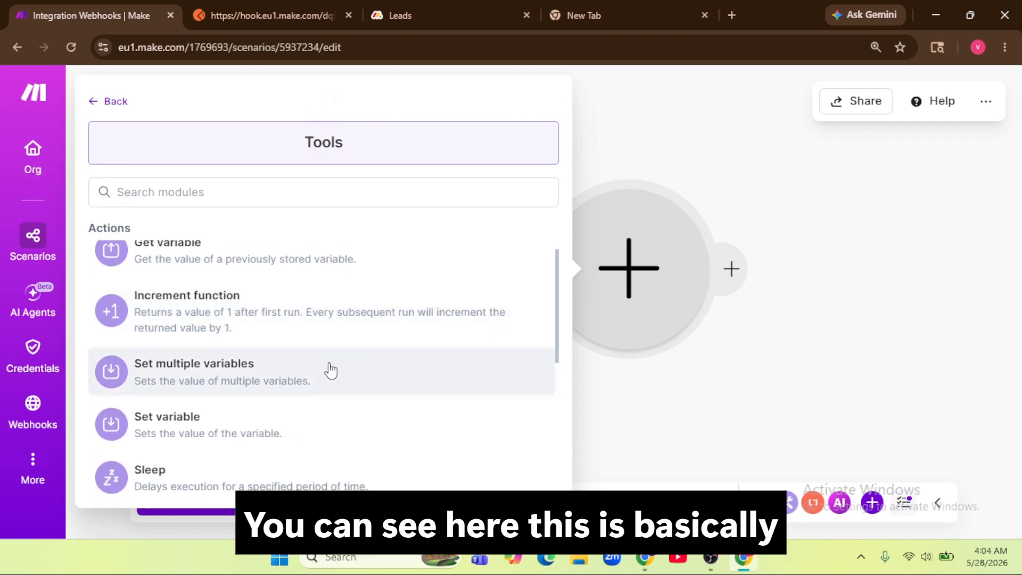
pyautogui.click(331, 370)
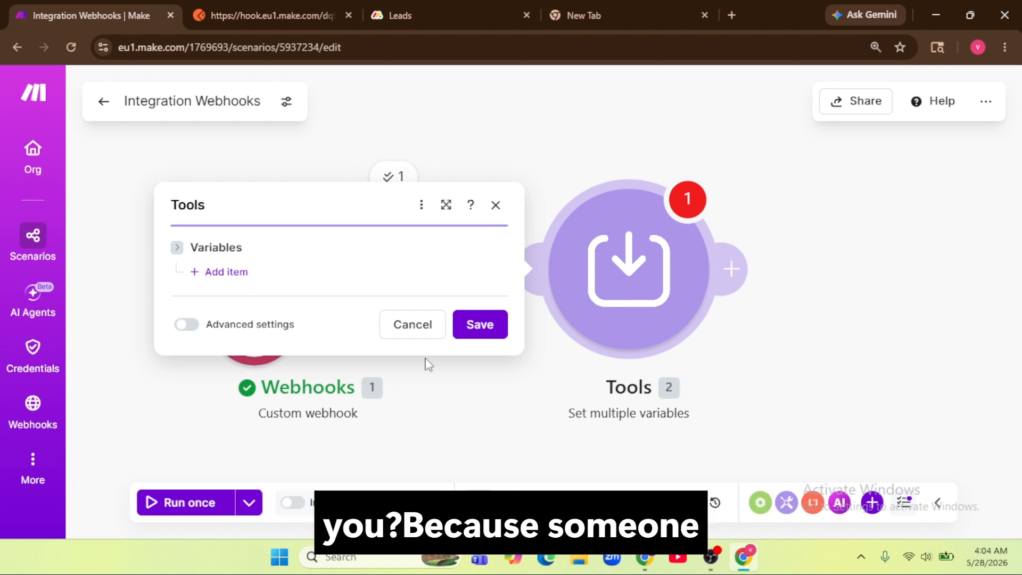
# Step: Check the email key in Postman's body, then add a variable 'name' mapped to first_name
pyautogui.click(288, 19)
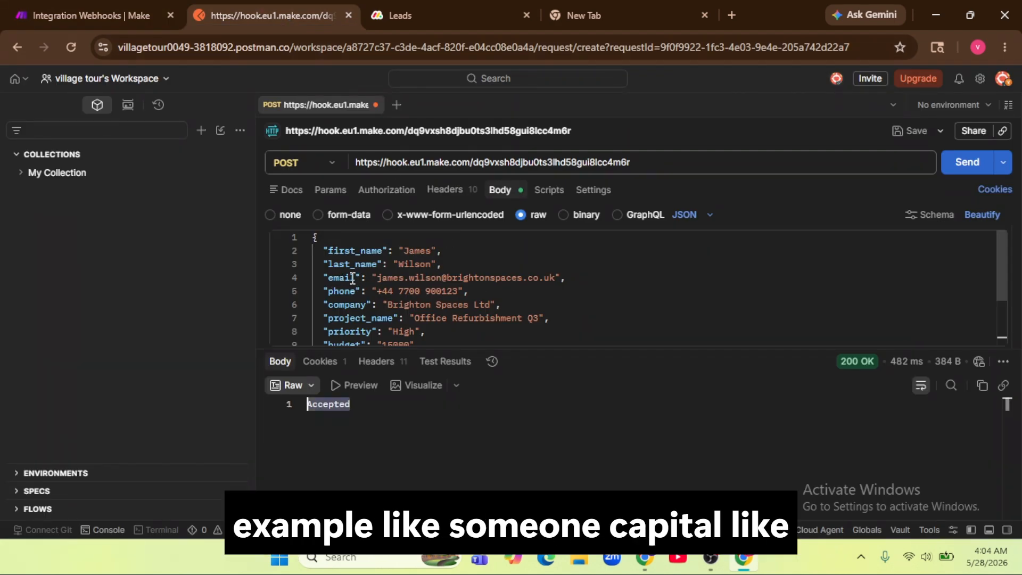
pyautogui.click(332, 279)
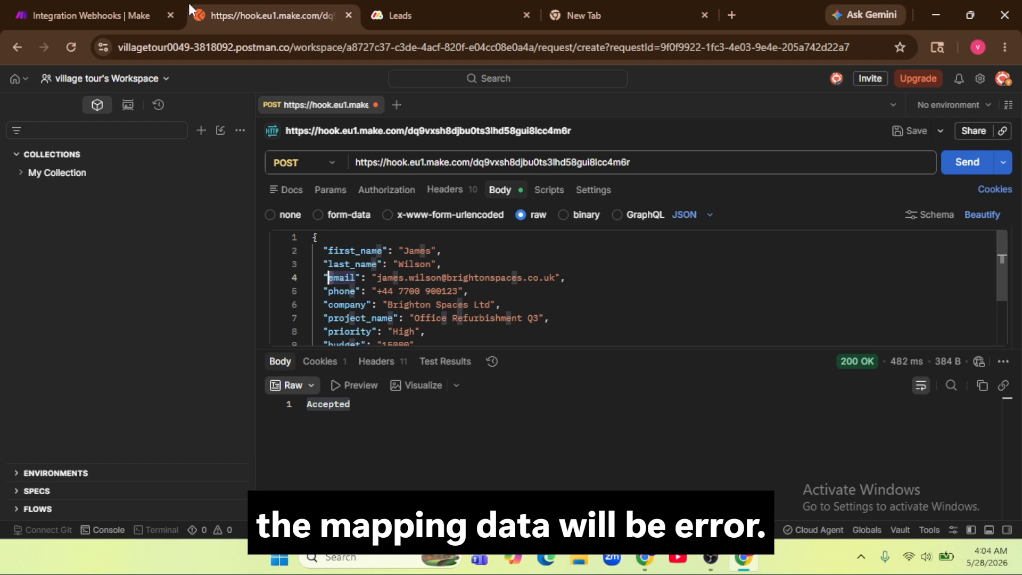
pyautogui.click(90, 15)
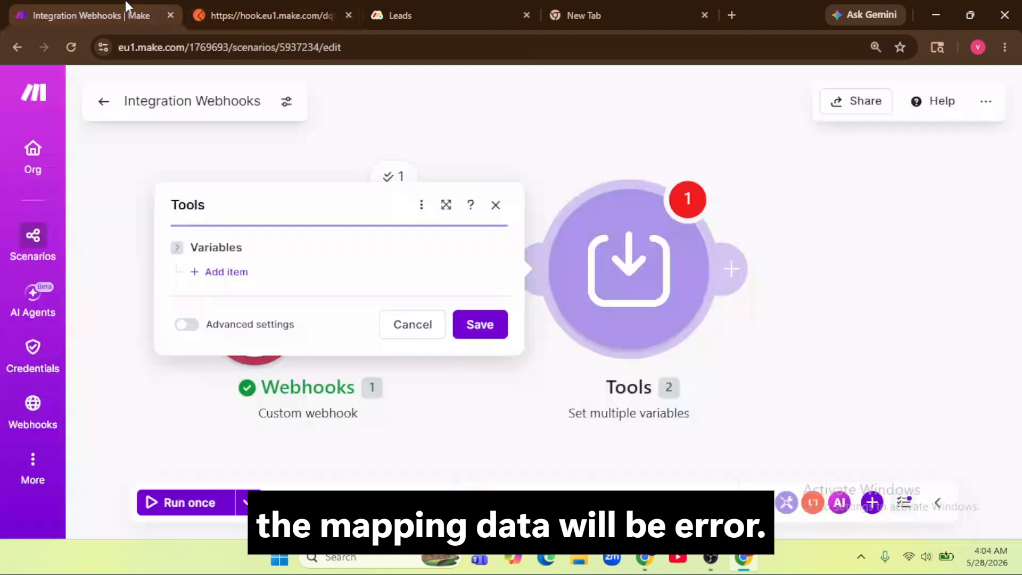
pyautogui.click(208, 275)
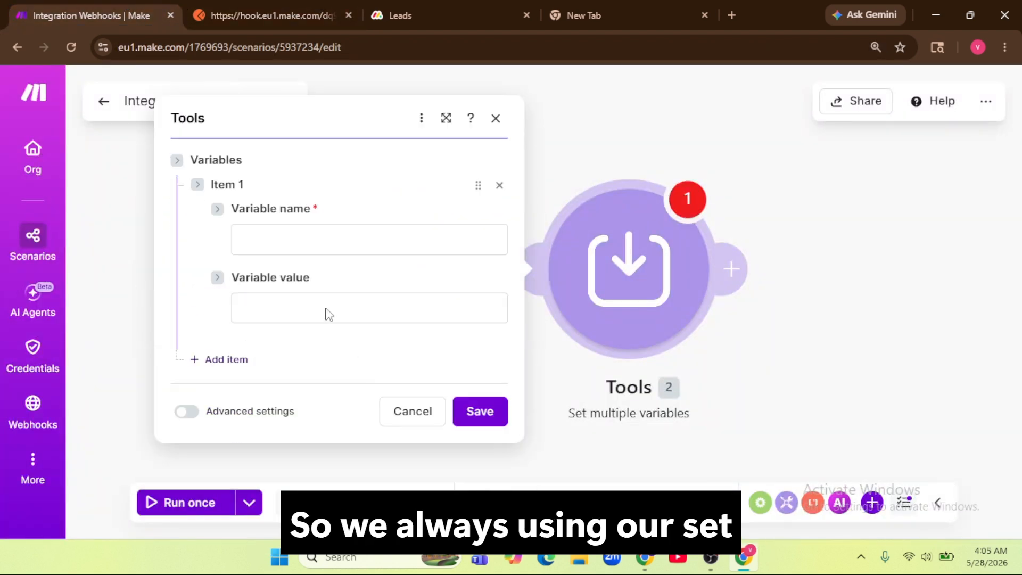
pyautogui.click(317, 247)
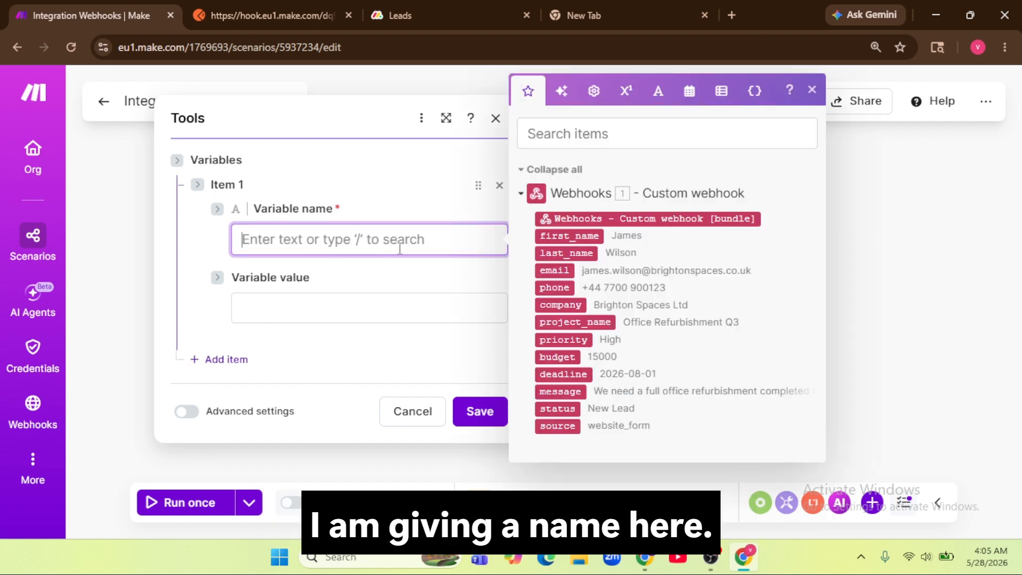
pyautogui.write('name')
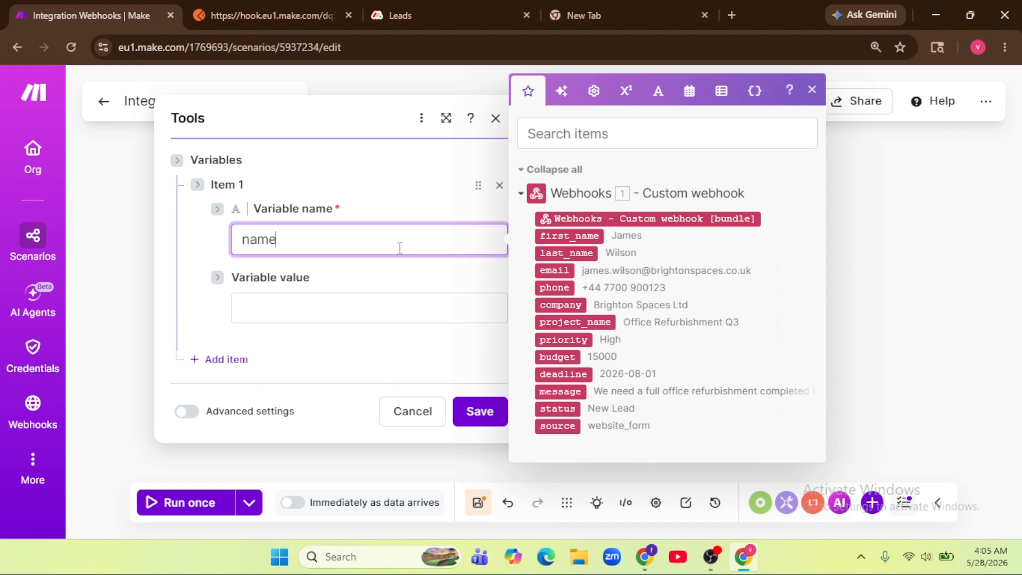
pyautogui.click(403, 306)
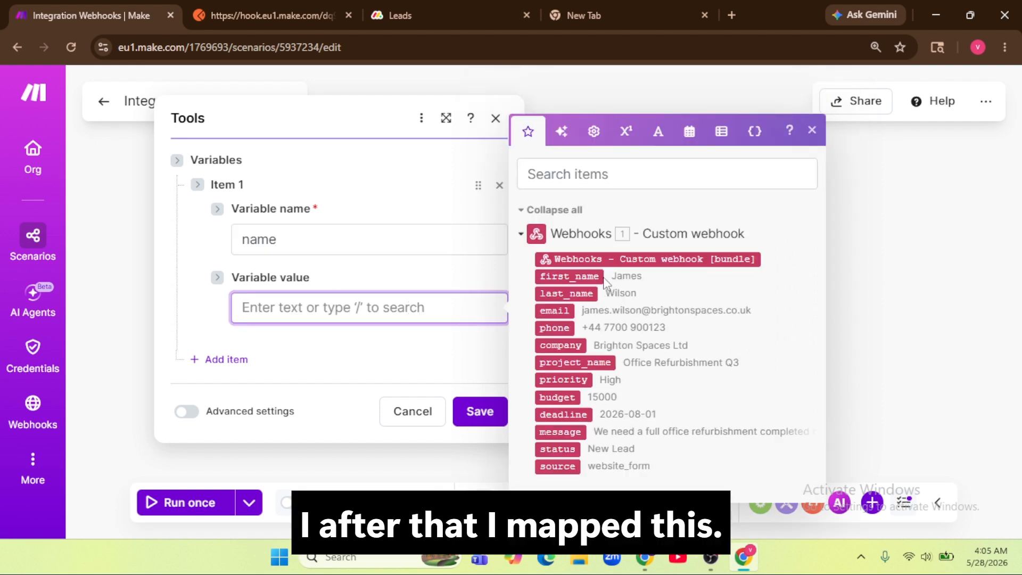
pyautogui.click(589, 275)
# Step: Add a second variable 'email' mapped to the webhook's email field
pyautogui.click(234, 359)
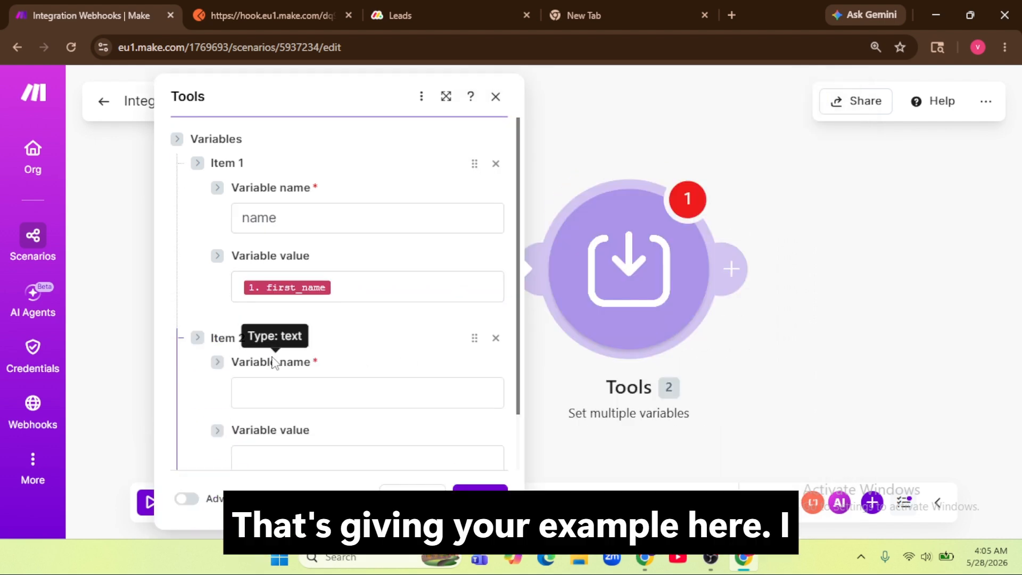
pyautogui.click(321, 404)
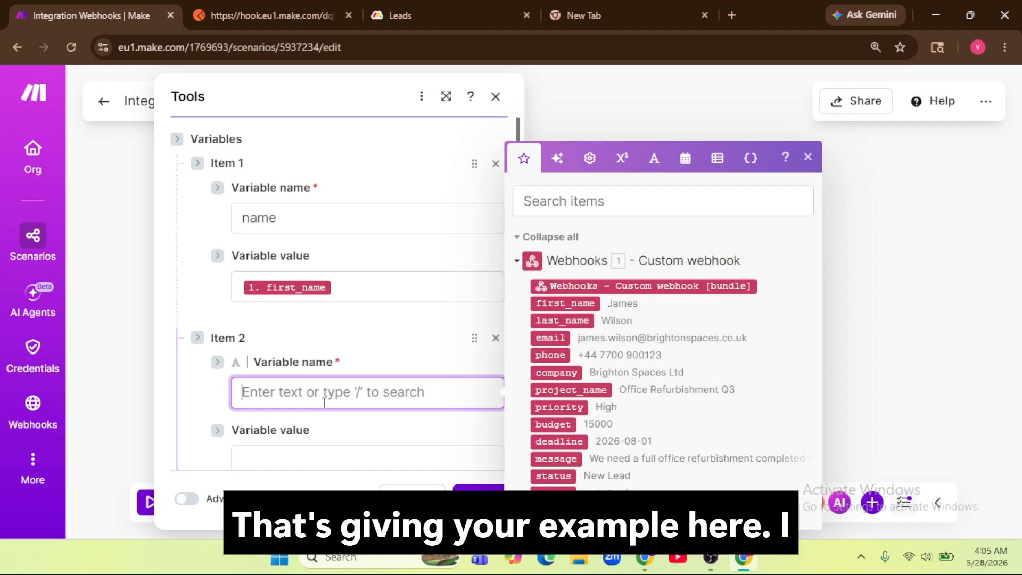
pyautogui.write('email')
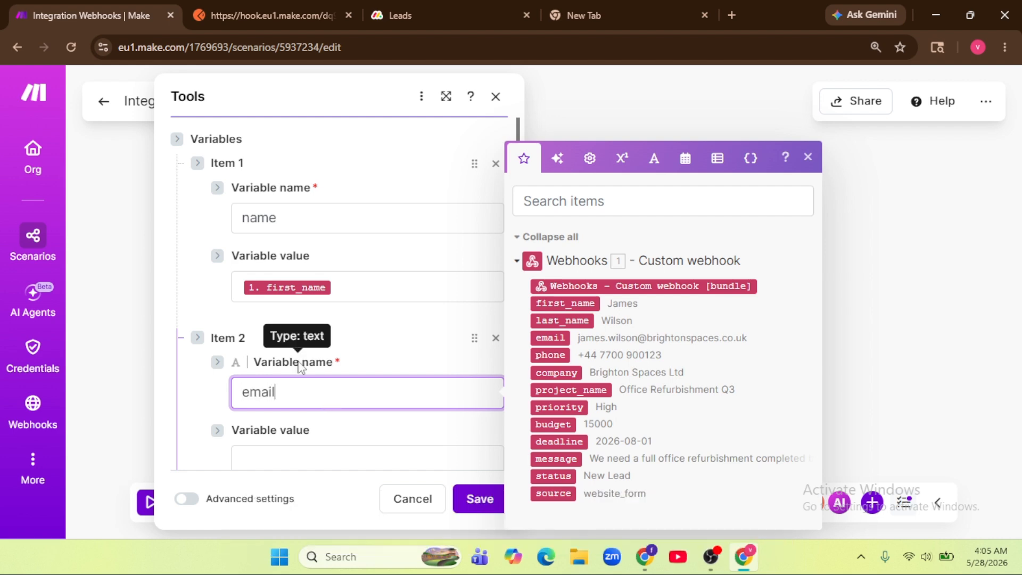
pyautogui.scroll(-1, 305, 394)
pyautogui.click(324, 395)
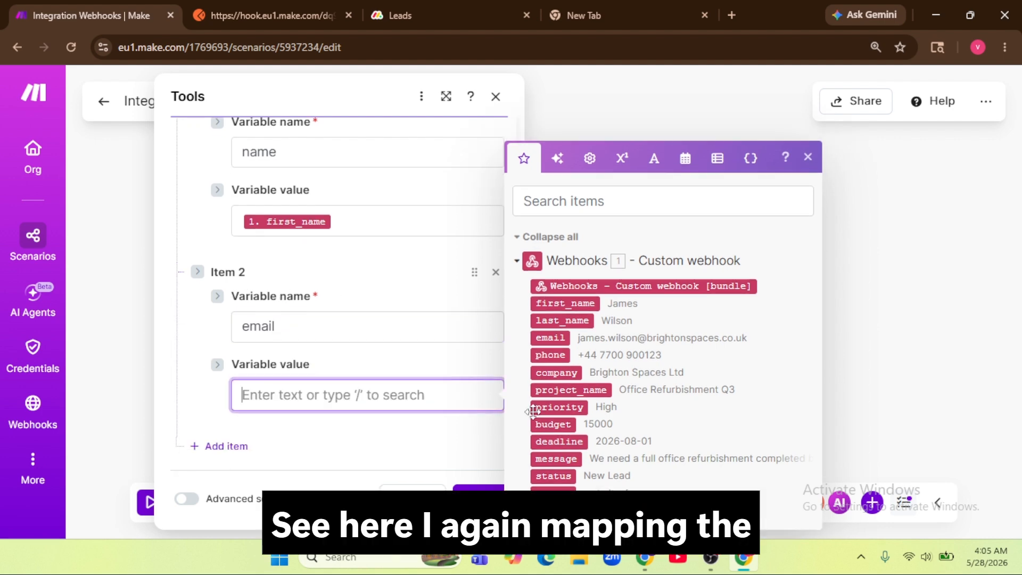
pyautogui.click(549, 337)
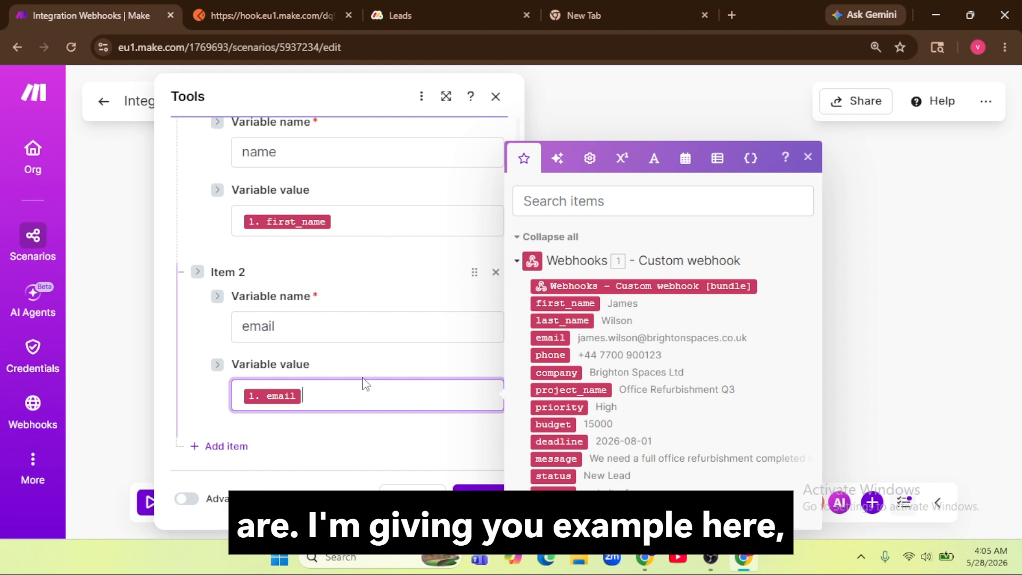
pyautogui.click(455, 487)
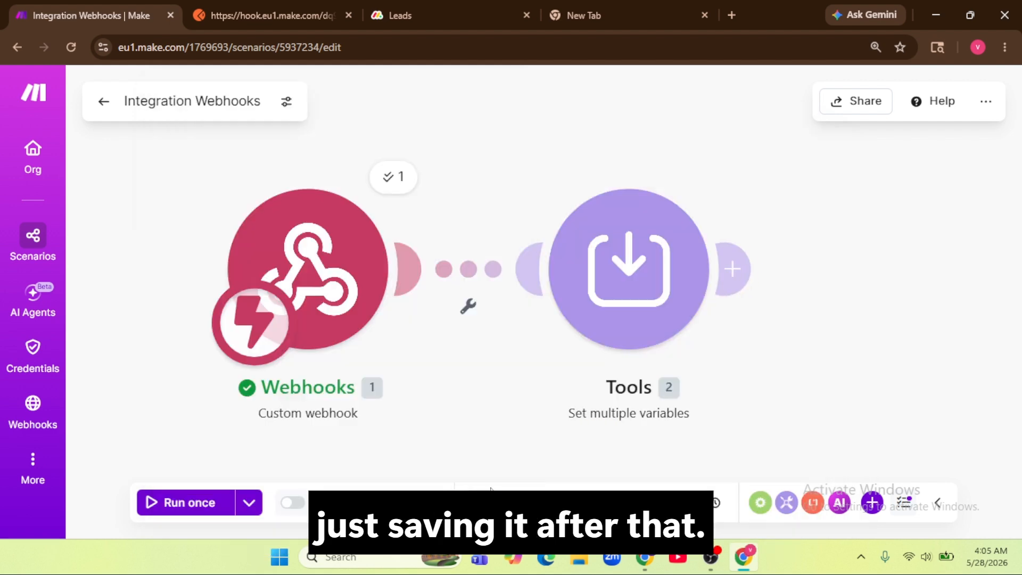
pyautogui.scroll(-3, 614, 426)
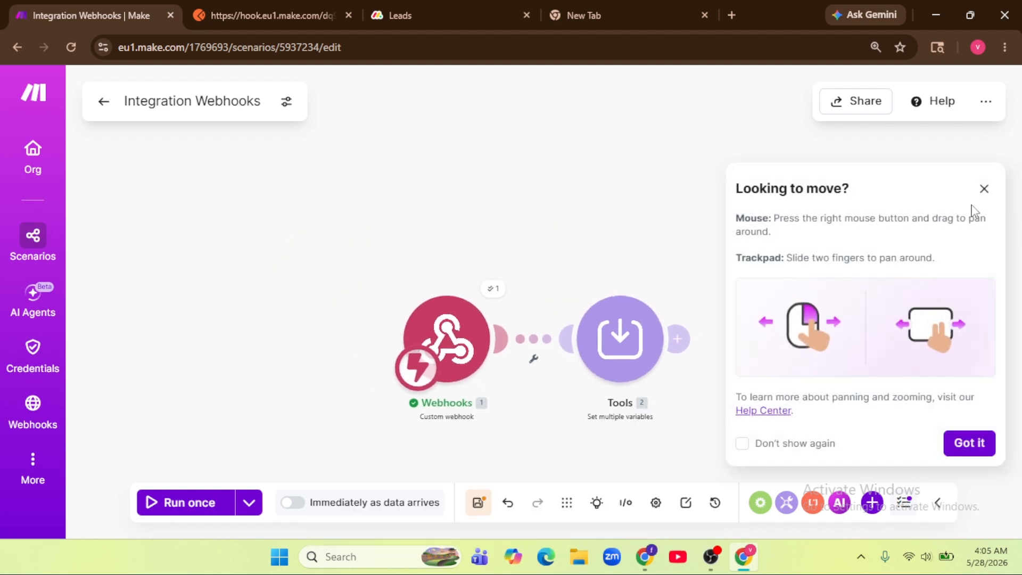
pyautogui.click(979, 194)
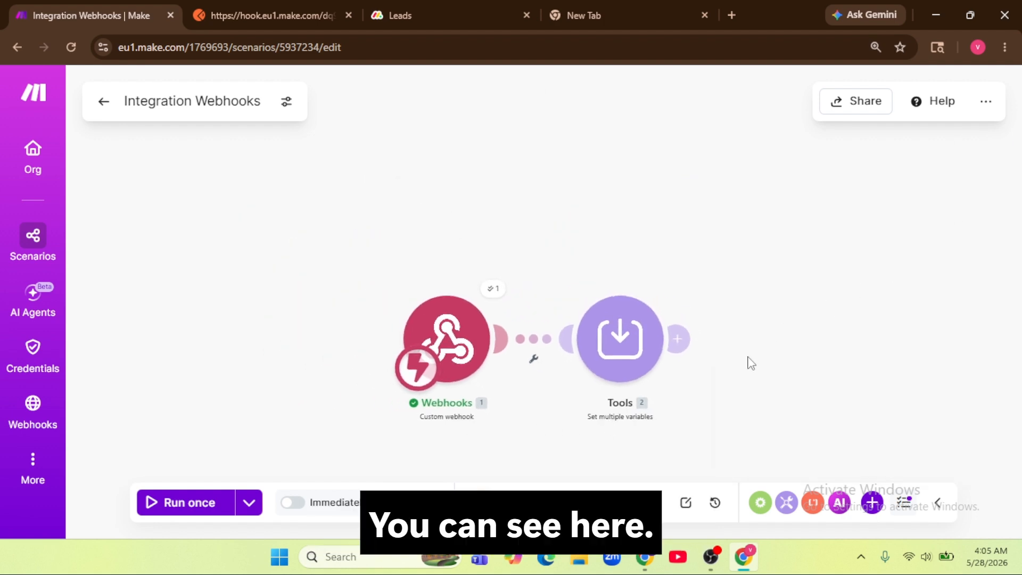
pyautogui.moveTo(748, 361); pyautogui.dragTo(522, 289)
pyautogui.scroll(3, 526, 294)
pyautogui.scroll(-3, 522, 292)
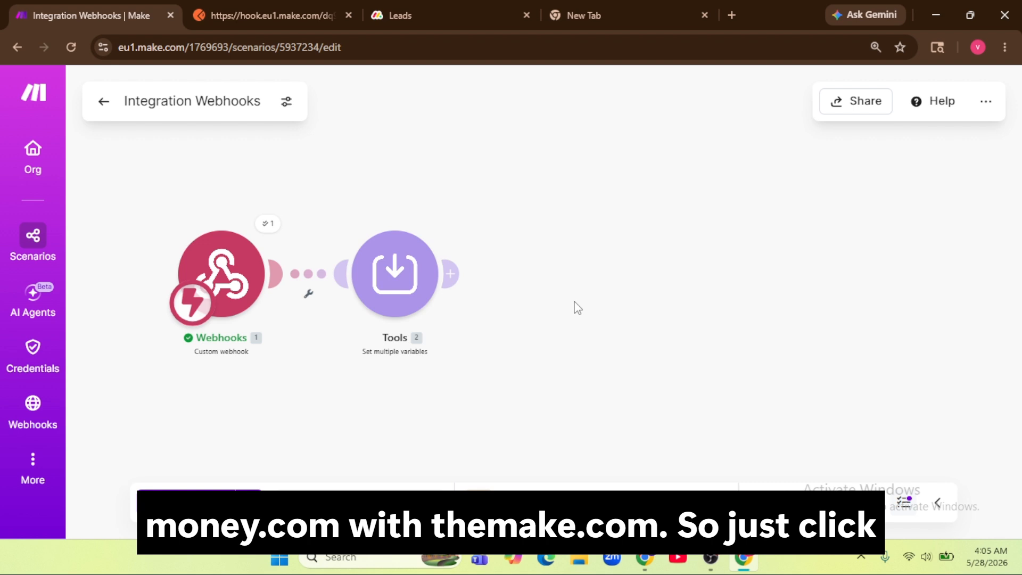
pyautogui.click(450, 276)
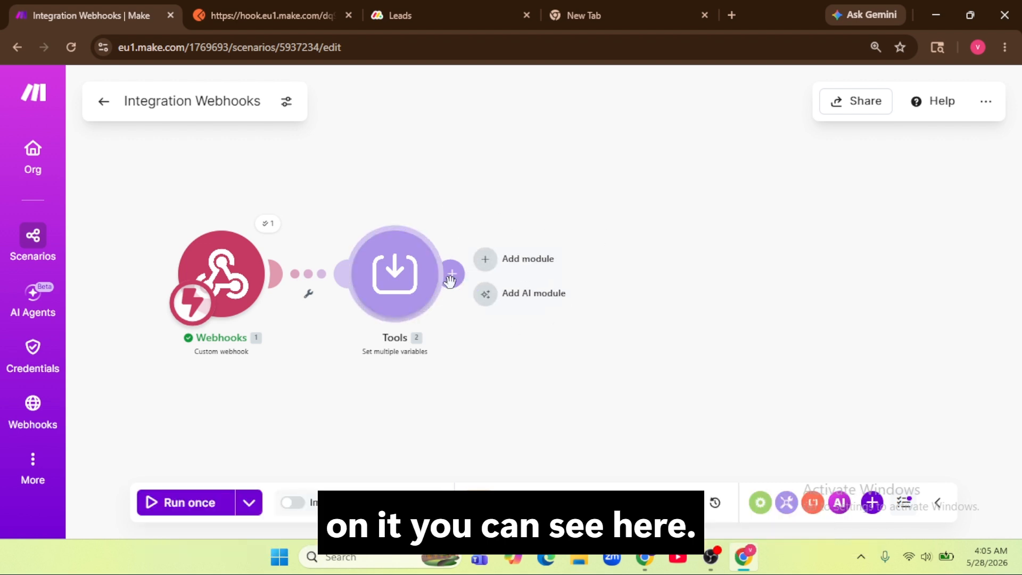
pyautogui.click(451, 277)
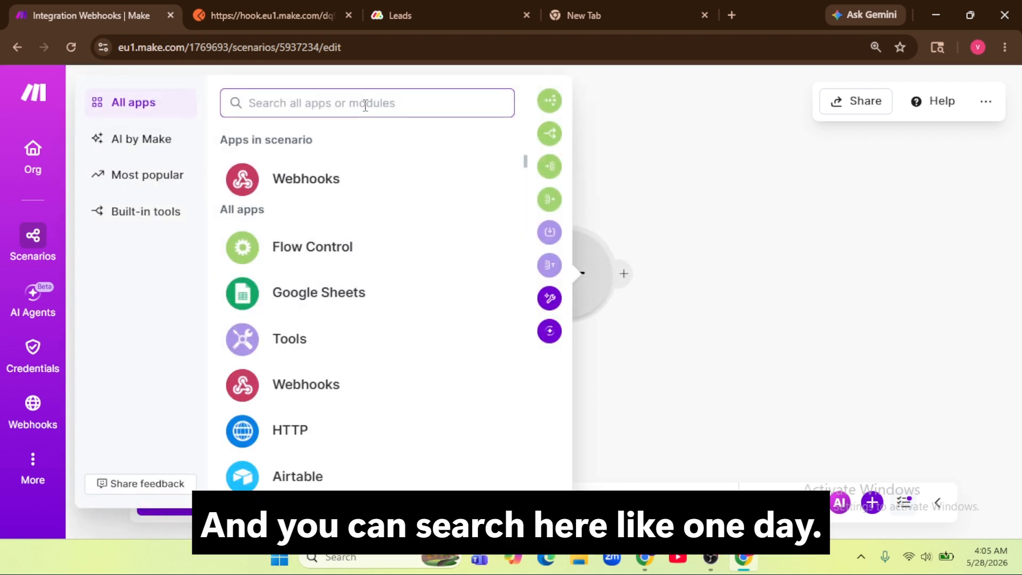
pyautogui.write('mond')
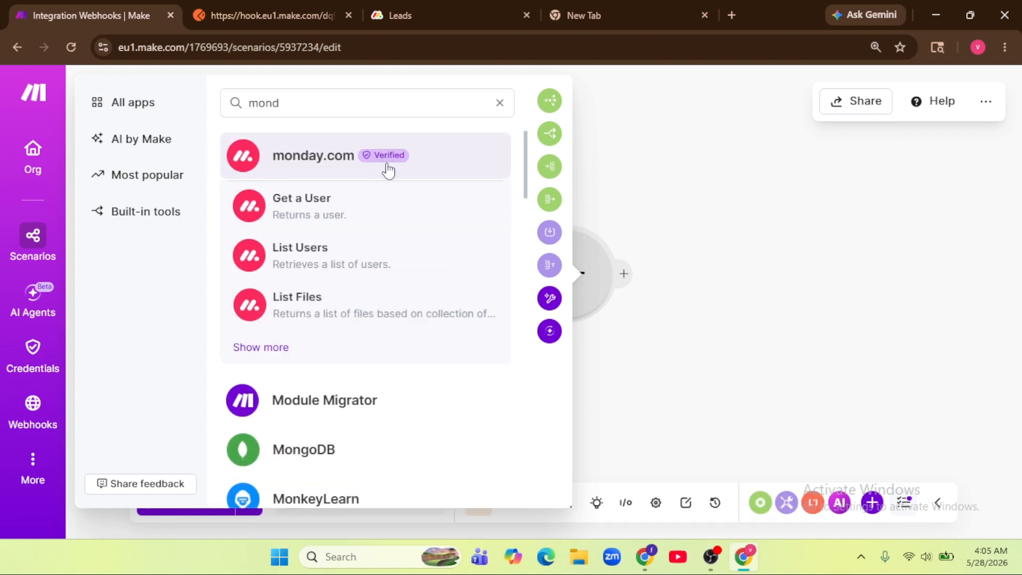
pyautogui.click(388, 169)
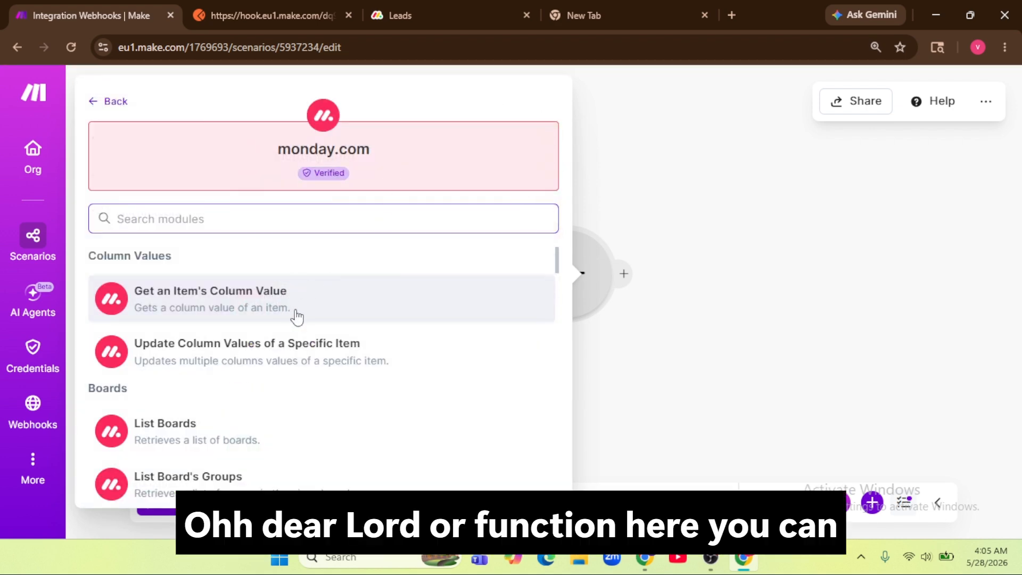
pyautogui.scroll(-10, 298, 317)
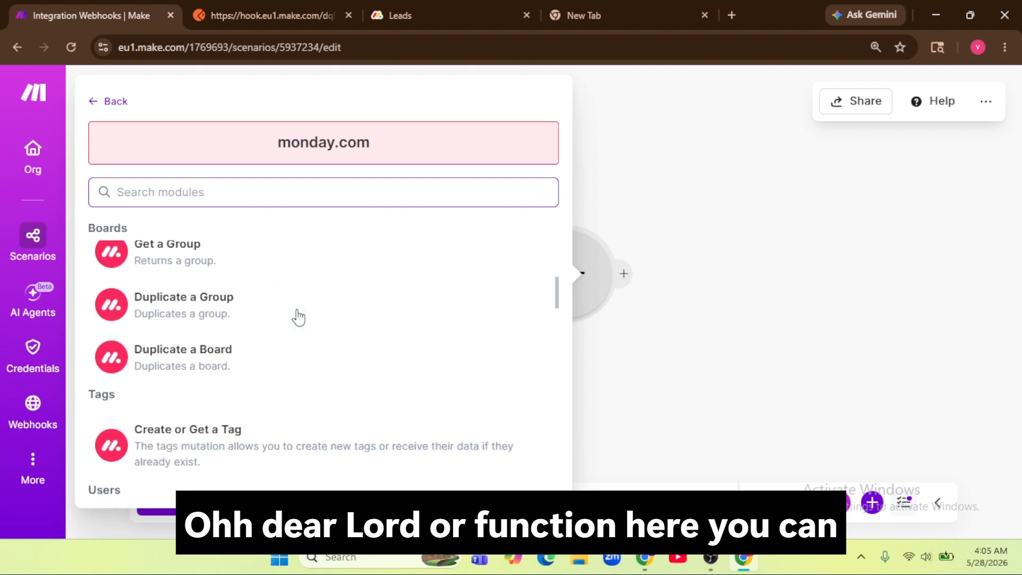
pyautogui.scroll(-5, 298, 316)
pyautogui.scroll(4, 297, 314)
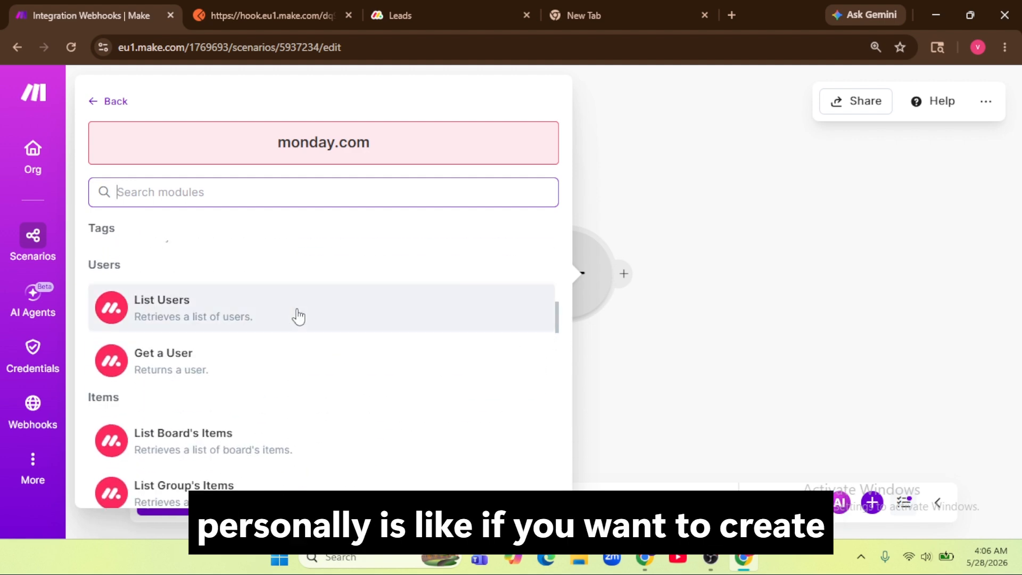
pyautogui.scroll(-3, 292, 319)
pyautogui.scroll(-1, 246, 422)
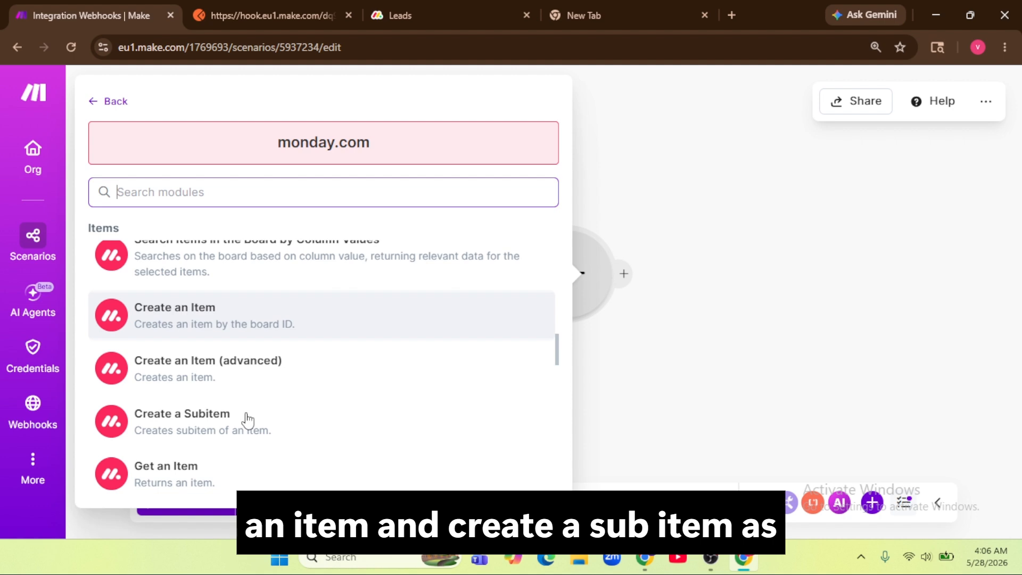
pyautogui.scroll(-1, 246, 421)
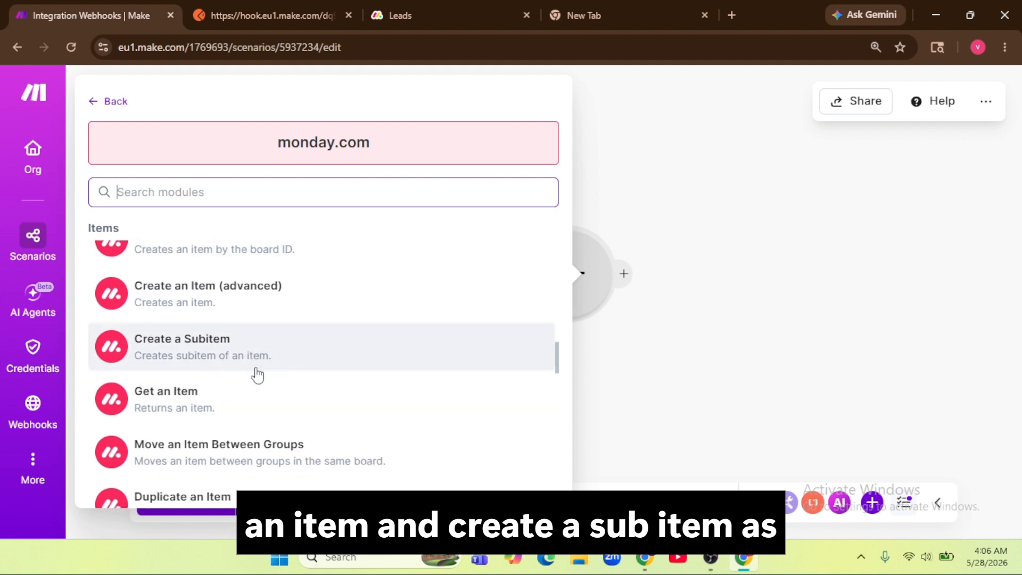
pyautogui.scroll(-2, 258, 372)
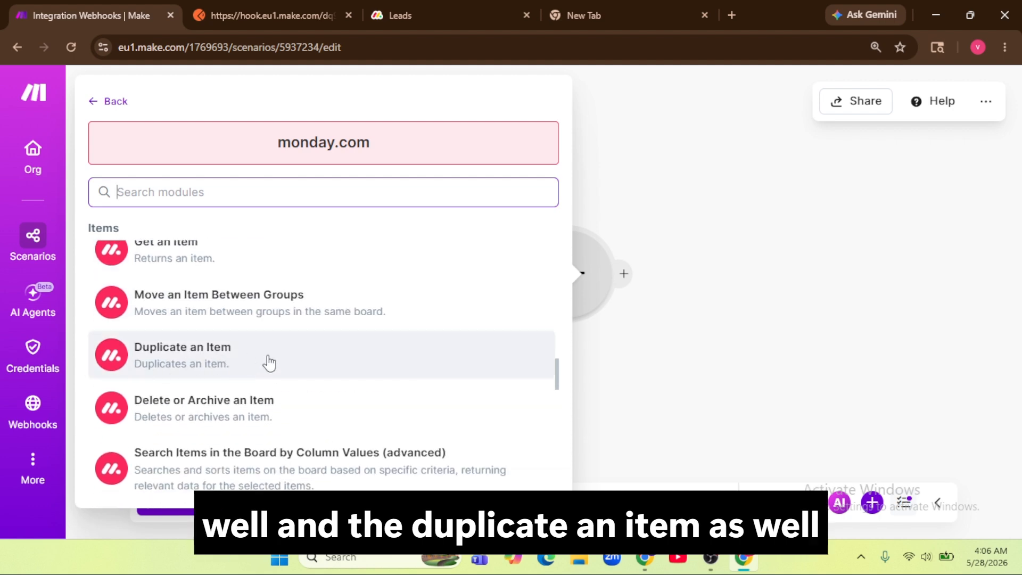
pyautogui.scroll(-2, 268, 362)
pyautogui.scroll(-1, 246, 358)
pyautogui.scroll(-2, 258, 356)
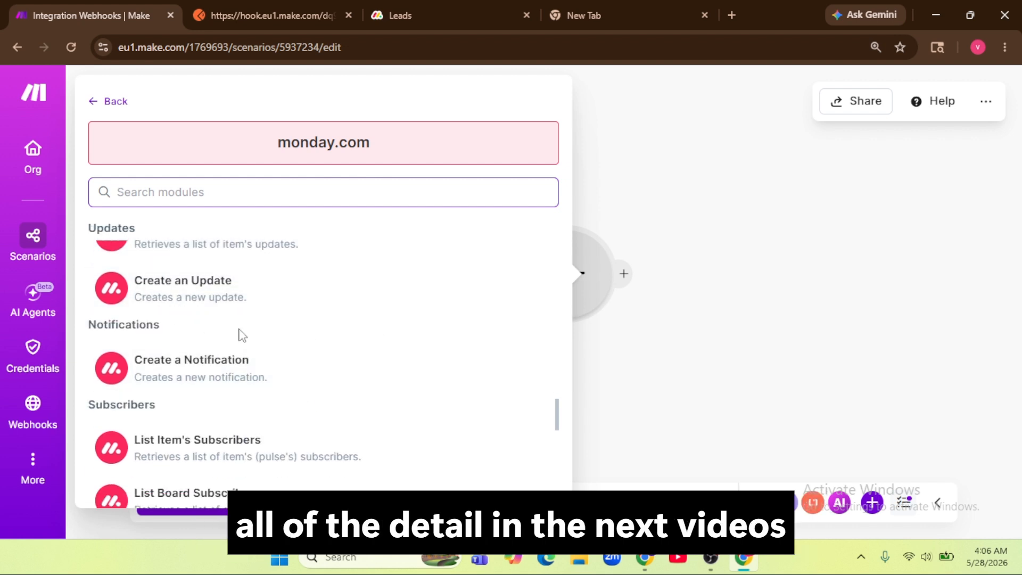
pyautogui.scroll(-2, 255, 319)
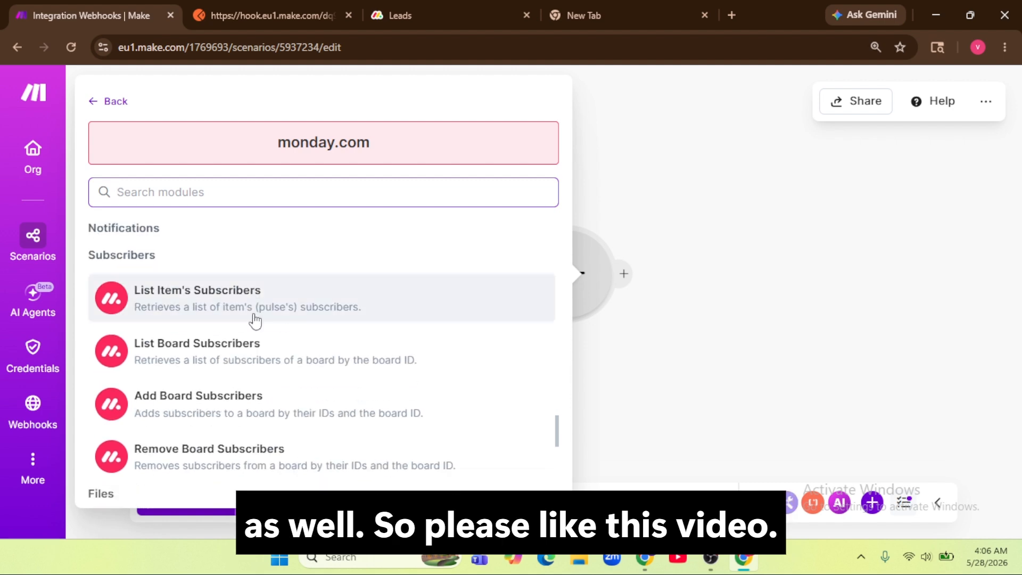
pyautogui.scroll(10, 255, 319)
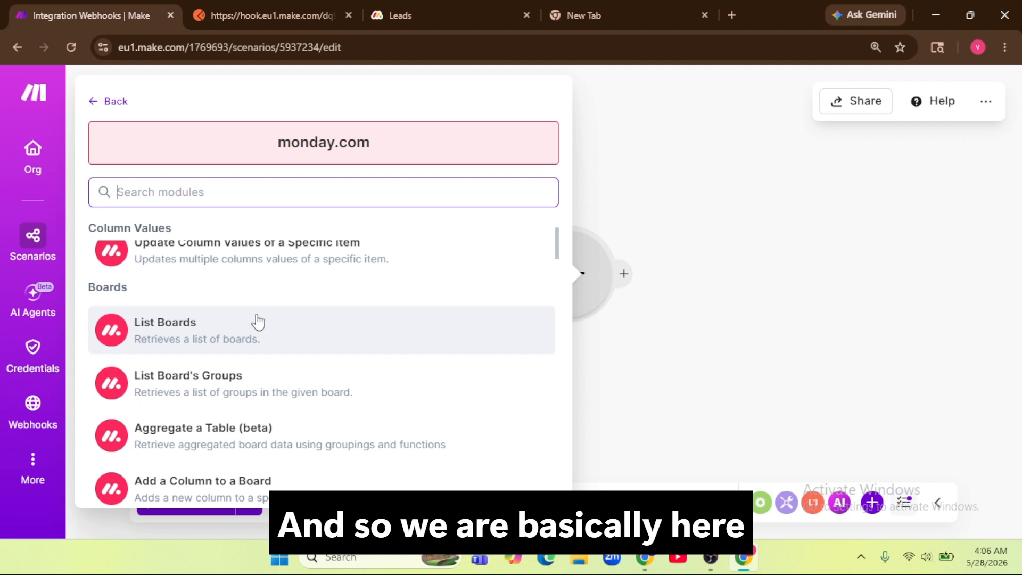
pyautogui.scroll(2, 258, 321)
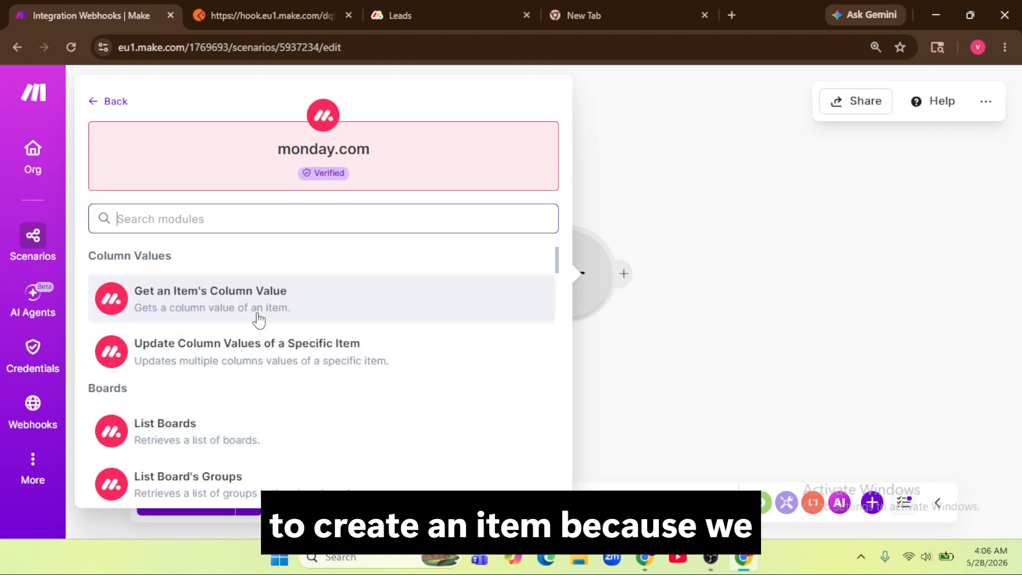
pyautogui.scroll(-5, 259, 319)
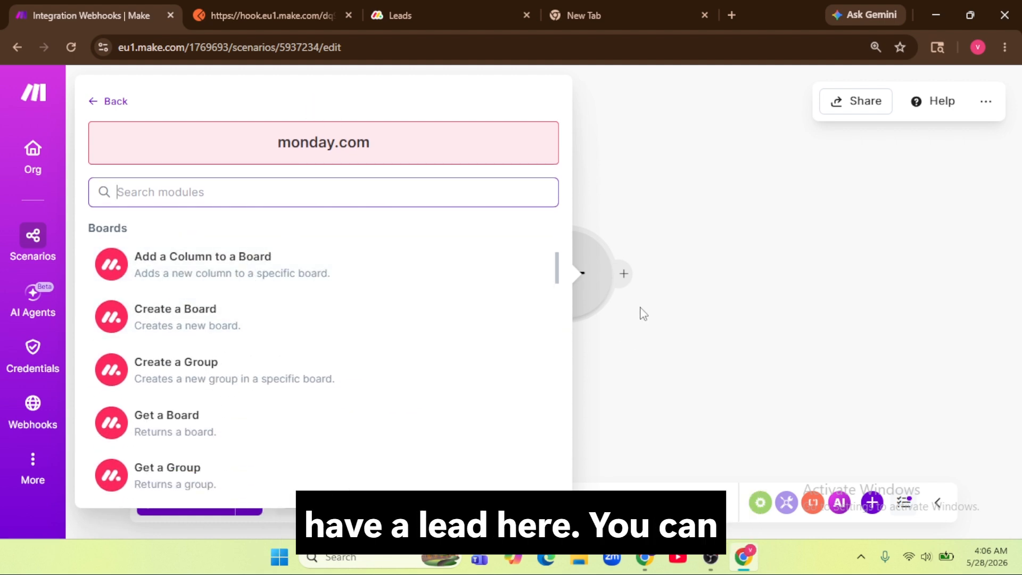
pyautogui.click(660, 313)
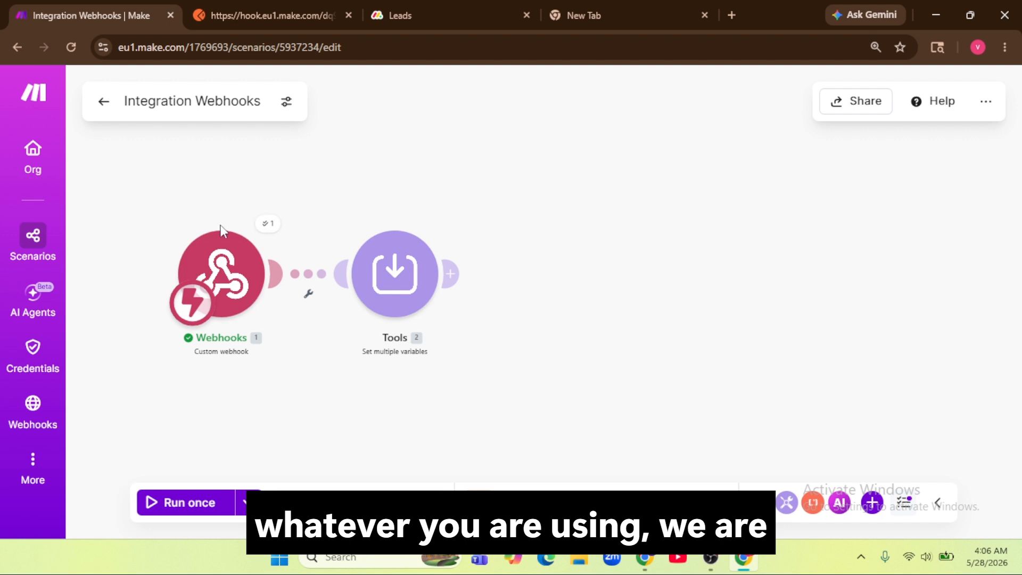
# Step: Add a module after Tools and pick the monday.com app by searching 'mon'
pyautogui.click(452, 274)
pyautogui.click(458, 273)
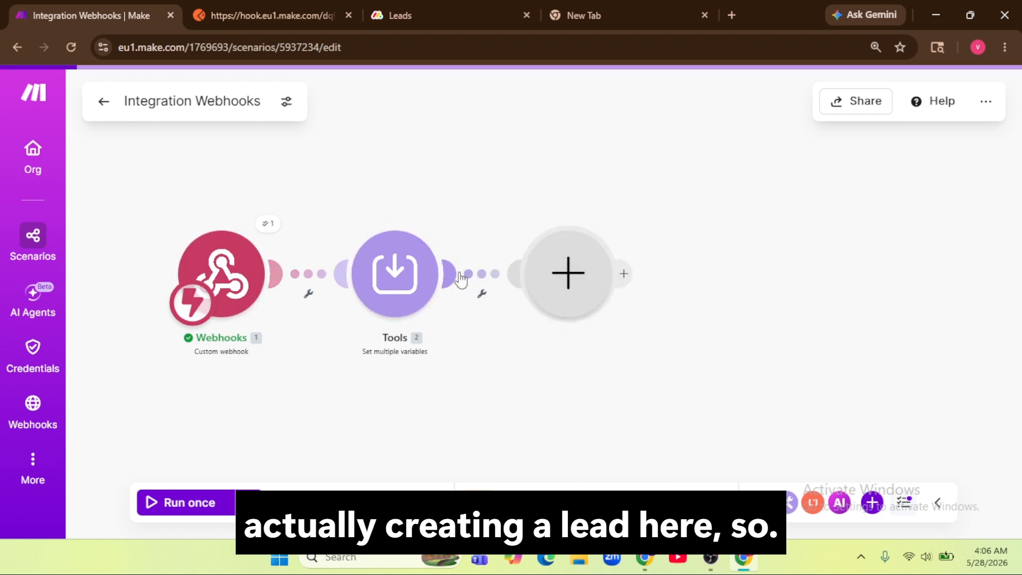
pyautogui.scroll(-6, 383, 359)
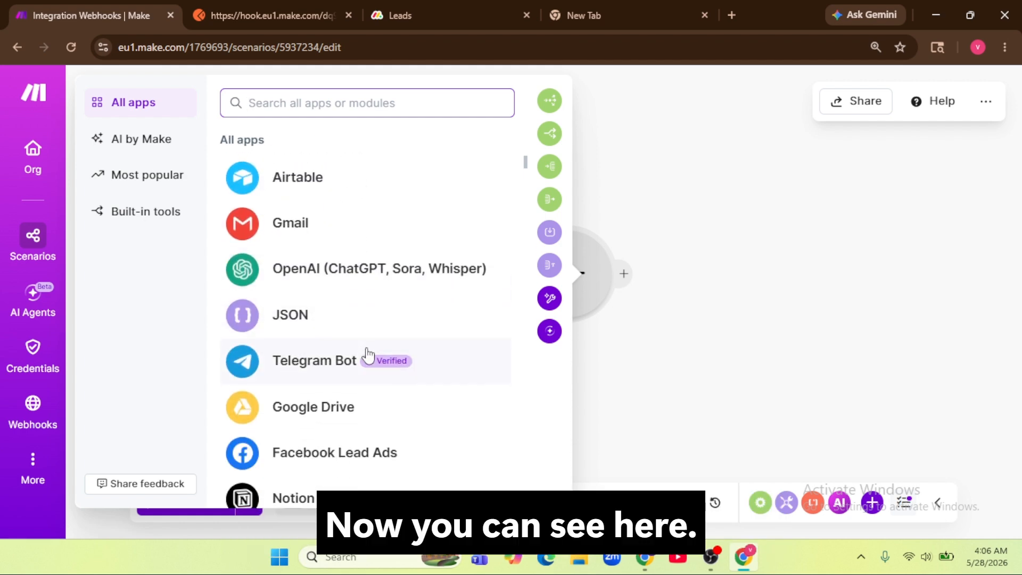
pyautogui.scroll(-5, 367, 354)
pyautogui.scroll(10, 367, 354)
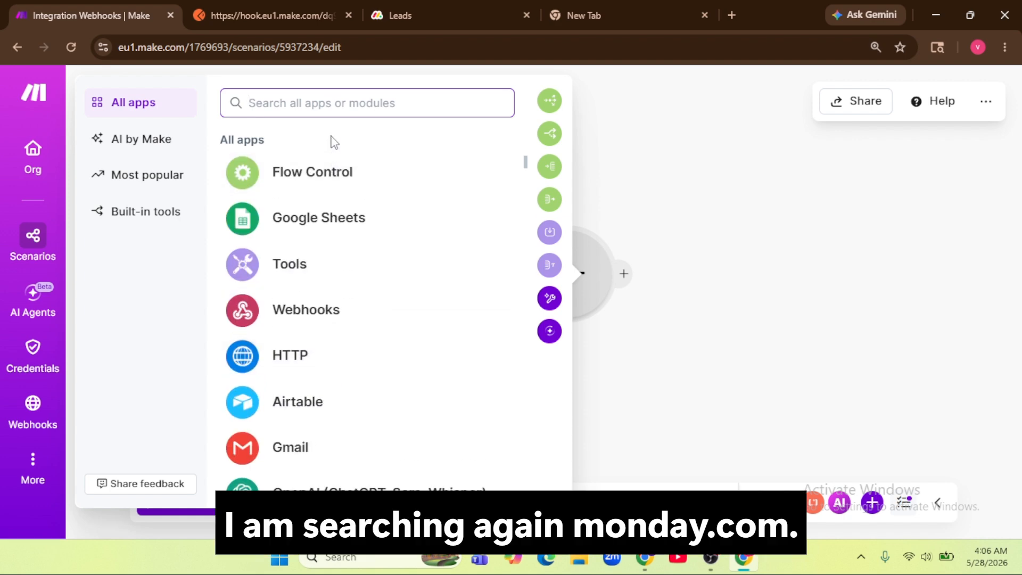
pyautogui.write('mon')
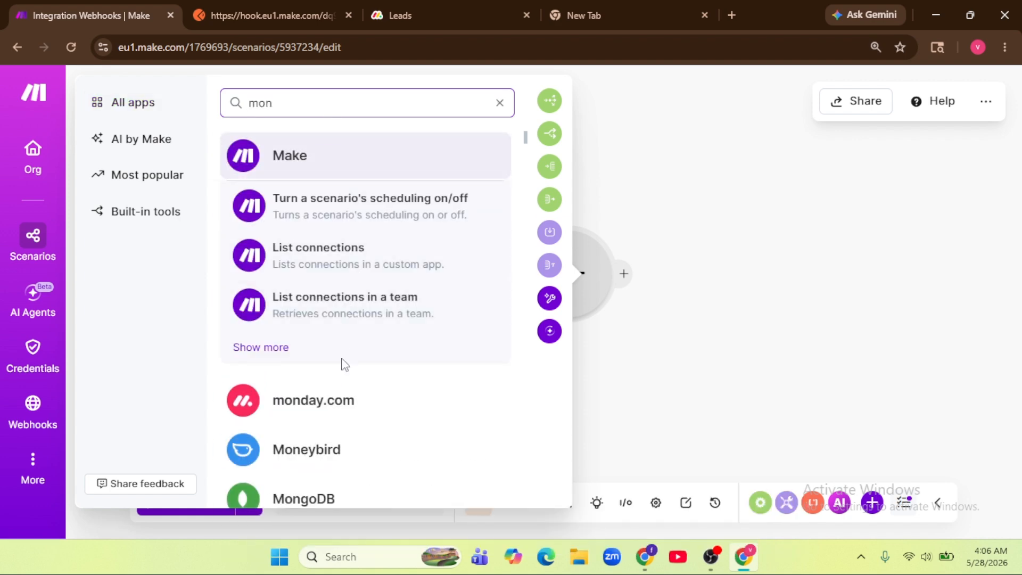
pyautogui.click(341, 403)
# Step: Search monday.com modules for 'cre' and add Create an Item
pyautogui.scroll(-2, 282, 332)
pyautogui.scroll(3, 277, 319)
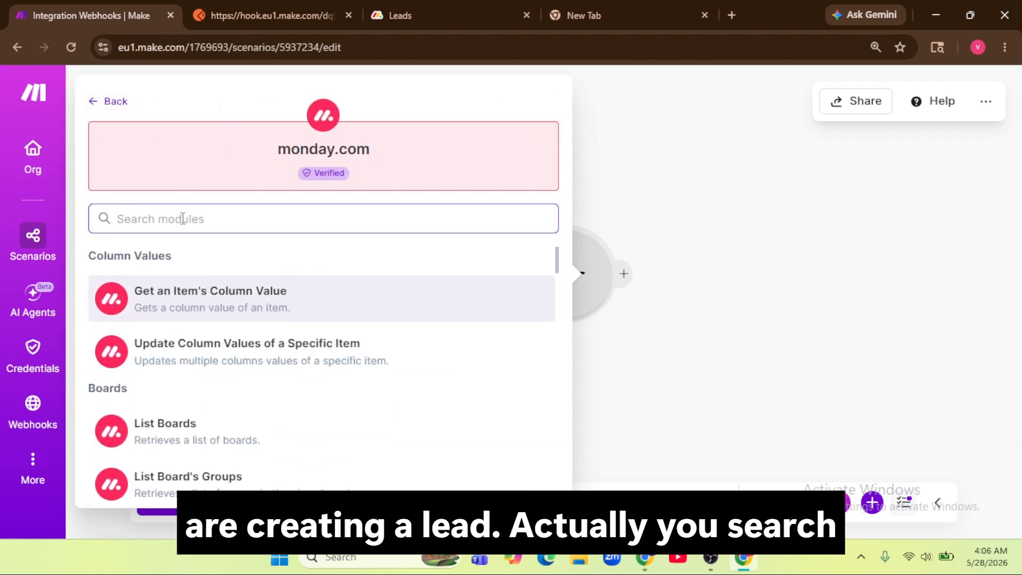
pyautogui.write('cre')
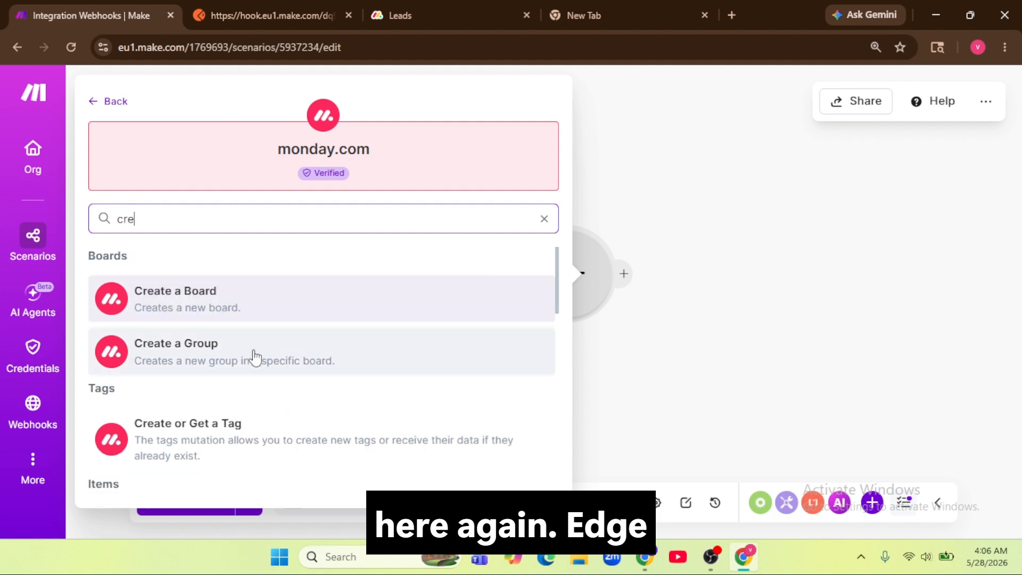
pyautogui.scroll(-4, 251, 357)
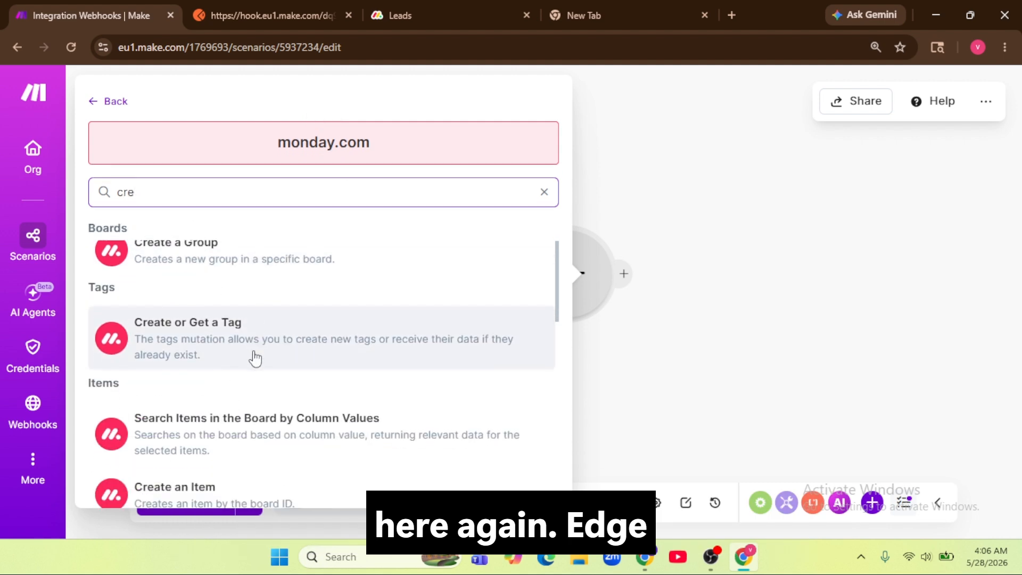
pyautogui.click(238, 341)
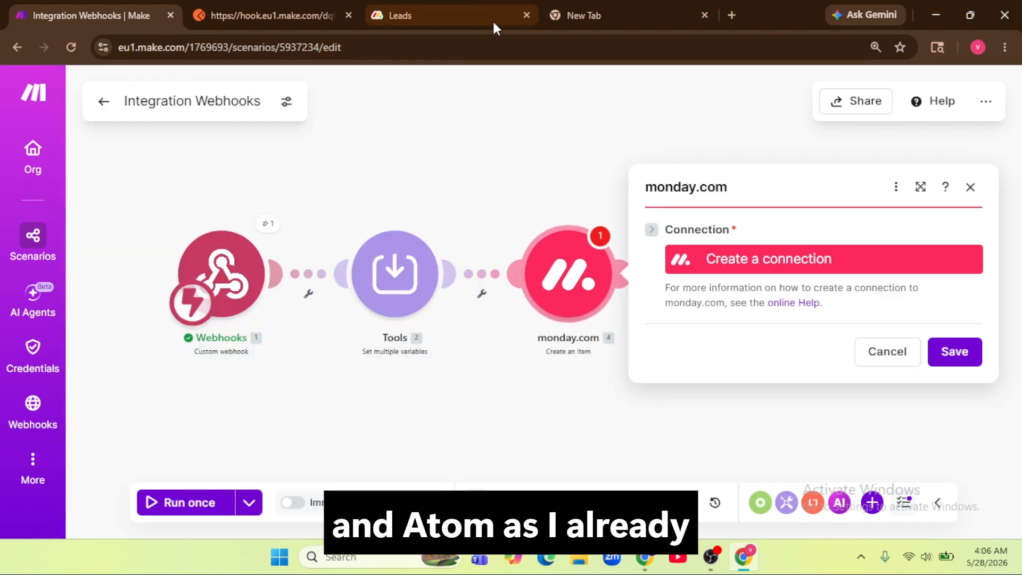
pyautogui.click(459, 6)
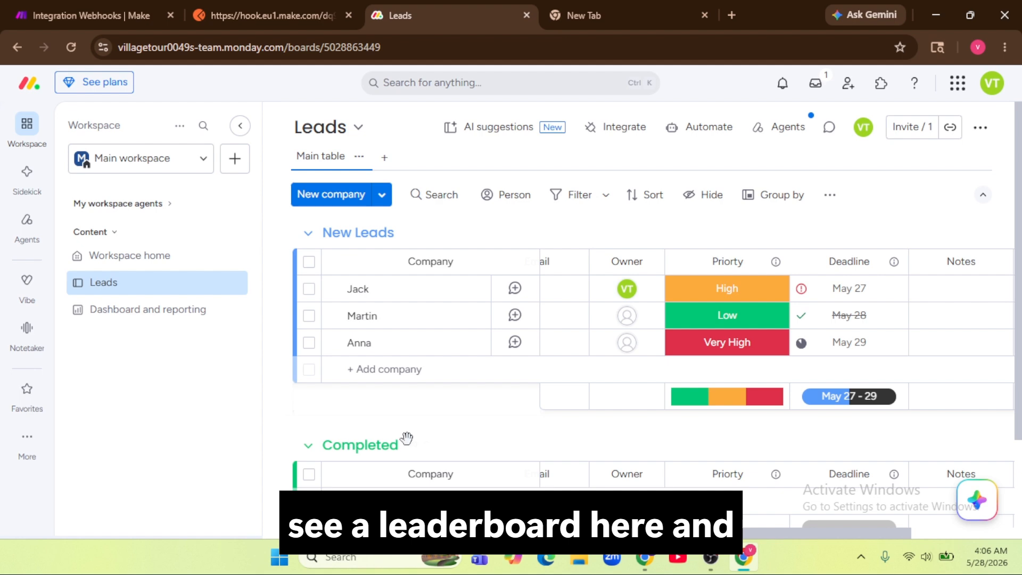
pyautogui.hscroll(3, 570, 284)
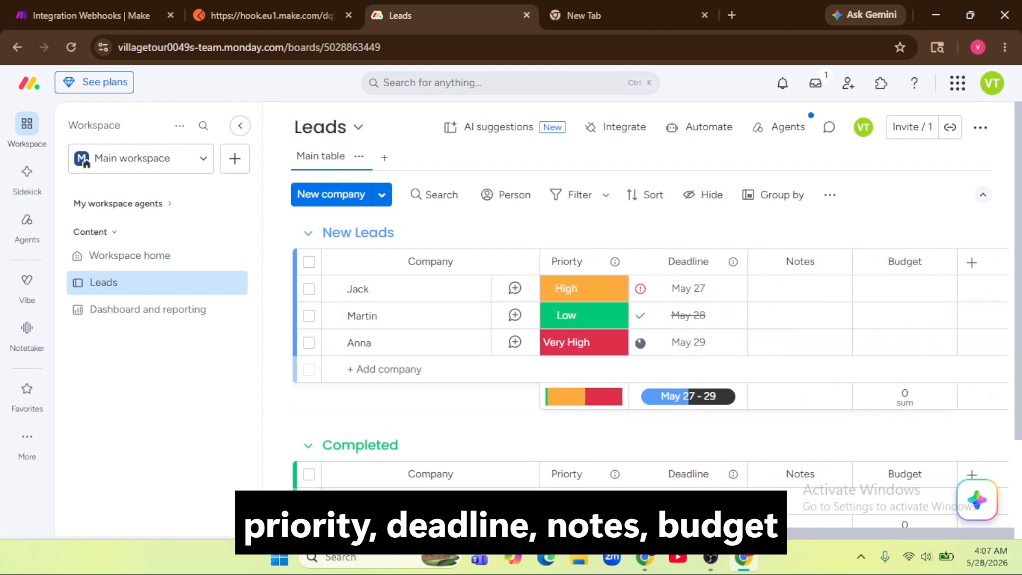
pyautogui.hscroll(-5, 544, 274)
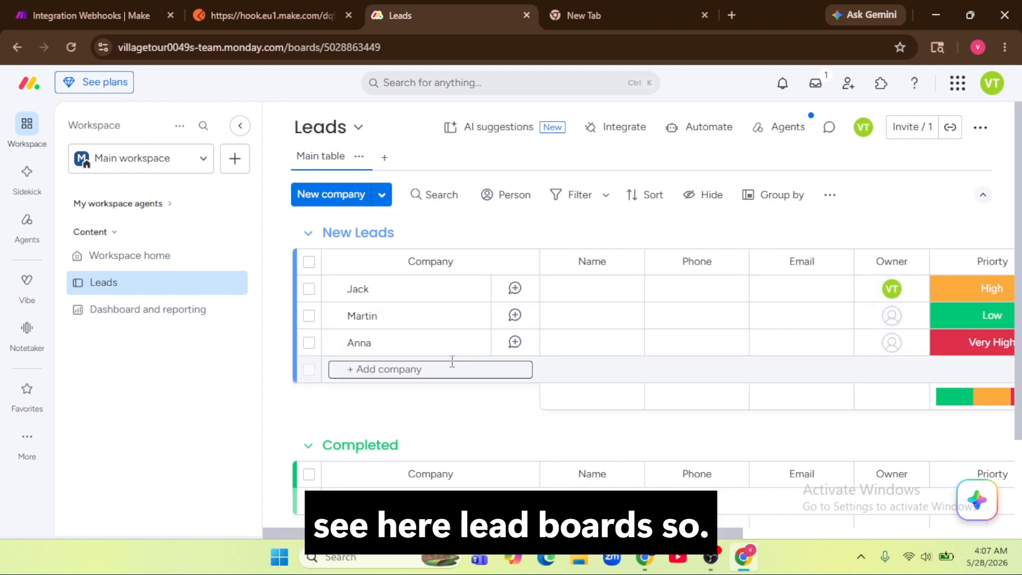
pyautogui.click(90, 16)
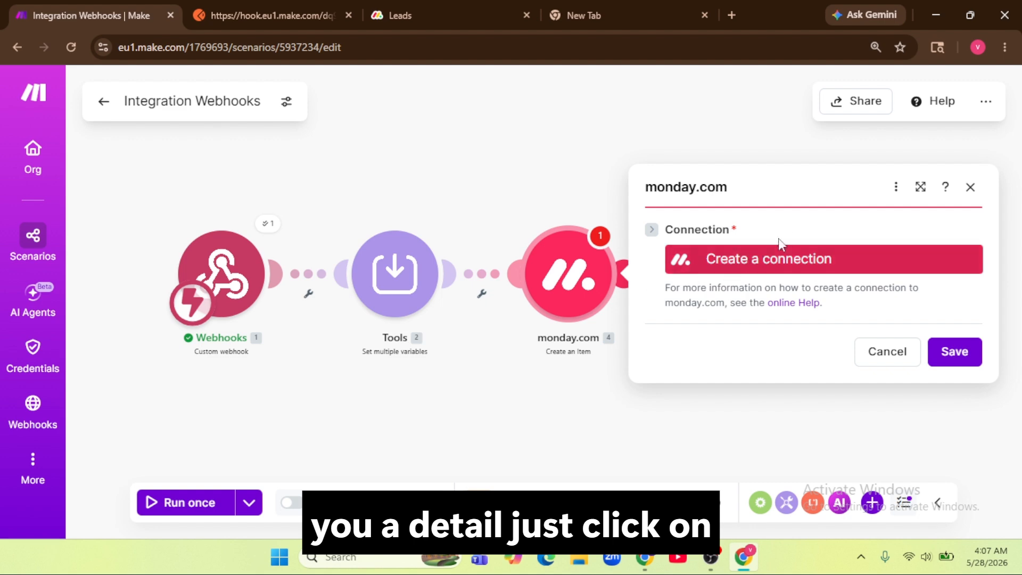
# Step: Begin a new monday.com connection in Make, then view the monday.com Leads board
pyautogui.click(778, 257)
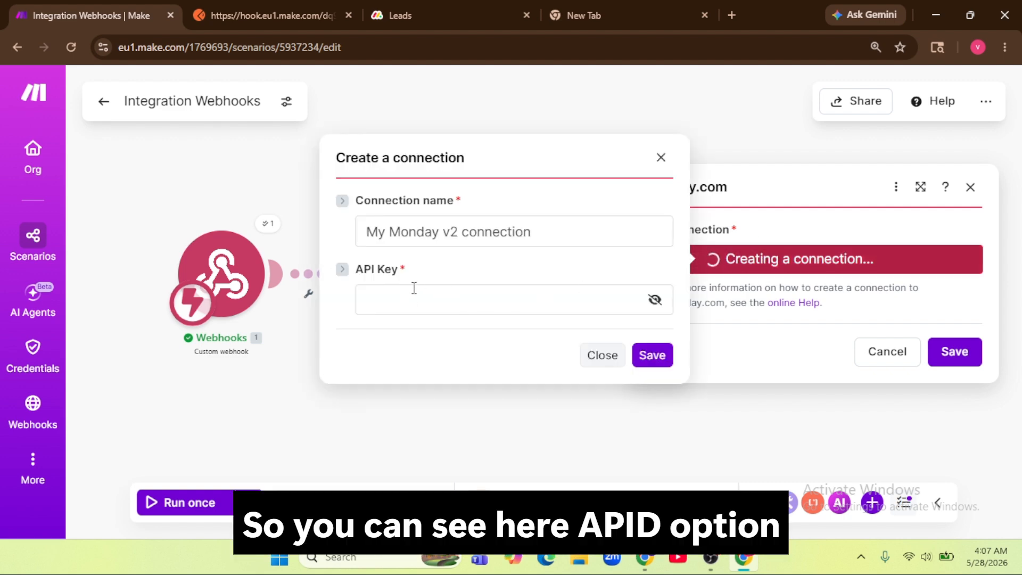
pyautogui.click(407, 300)
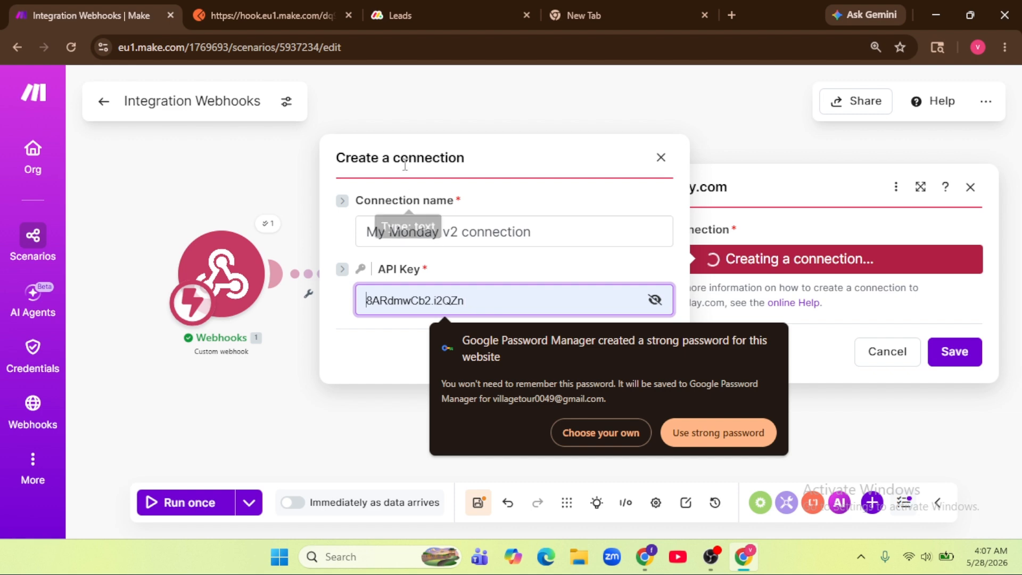
pyautogui.click(481, 14)
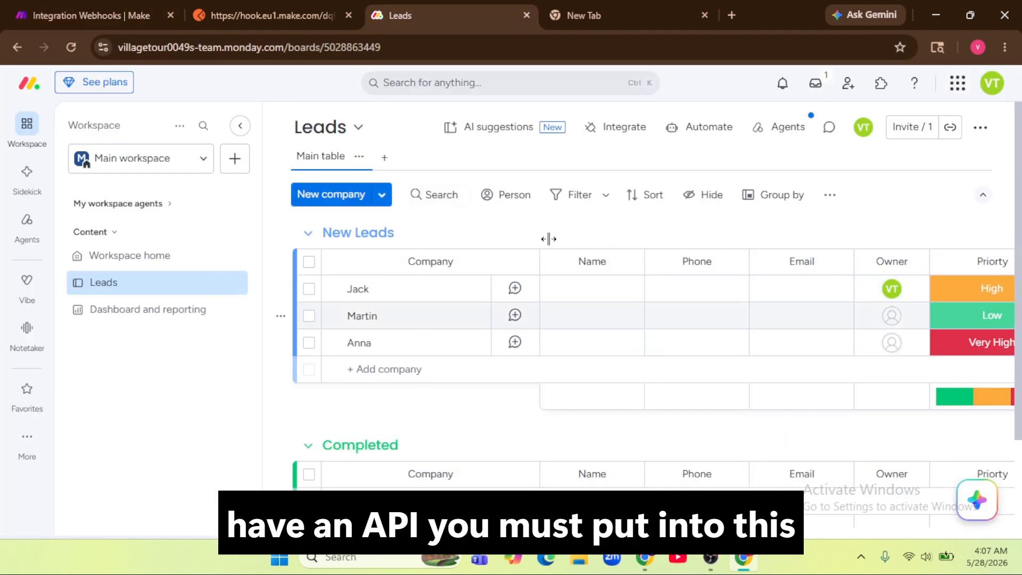
# Step: Open monday.com's Developer Center in a new tab via the profile avatar's Developers entry
pyautogui.click(65, 9)
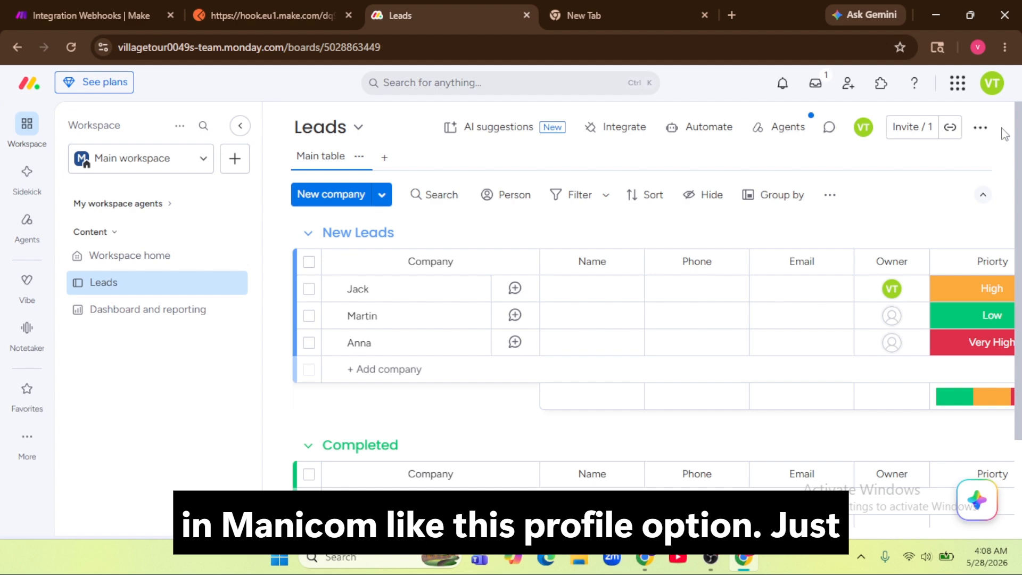
pyautogui.click(991, 84)
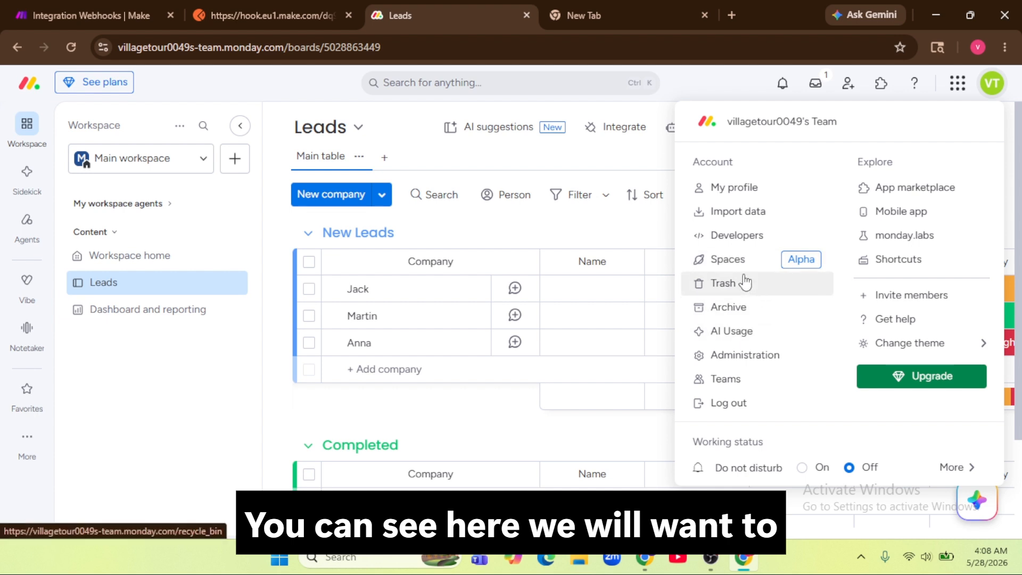
pyautogui.click(738, 242)
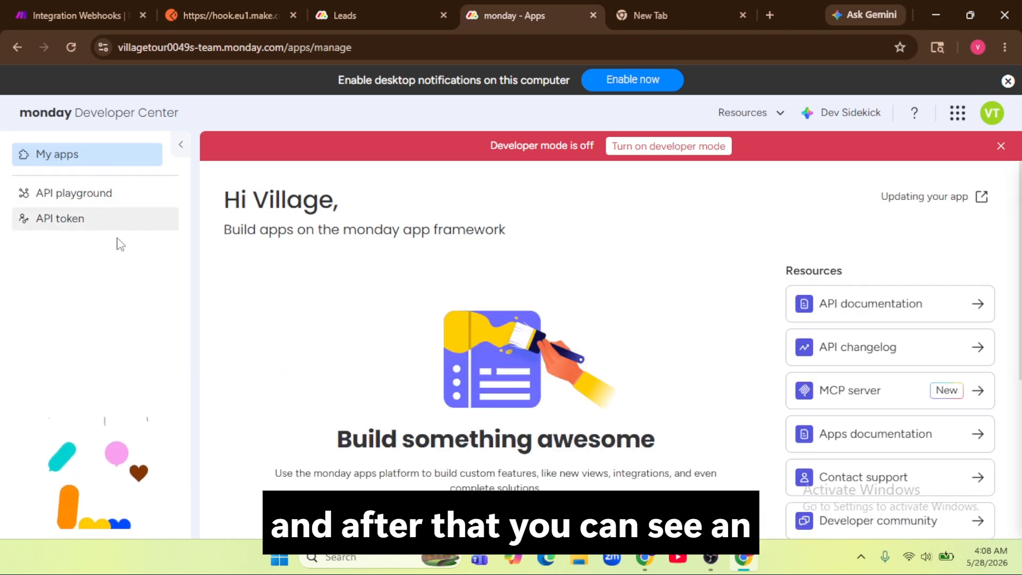
# Step: Copy the personal API token from the Developer Center and return to Make's connection form
pyautogui.click(85, 160)
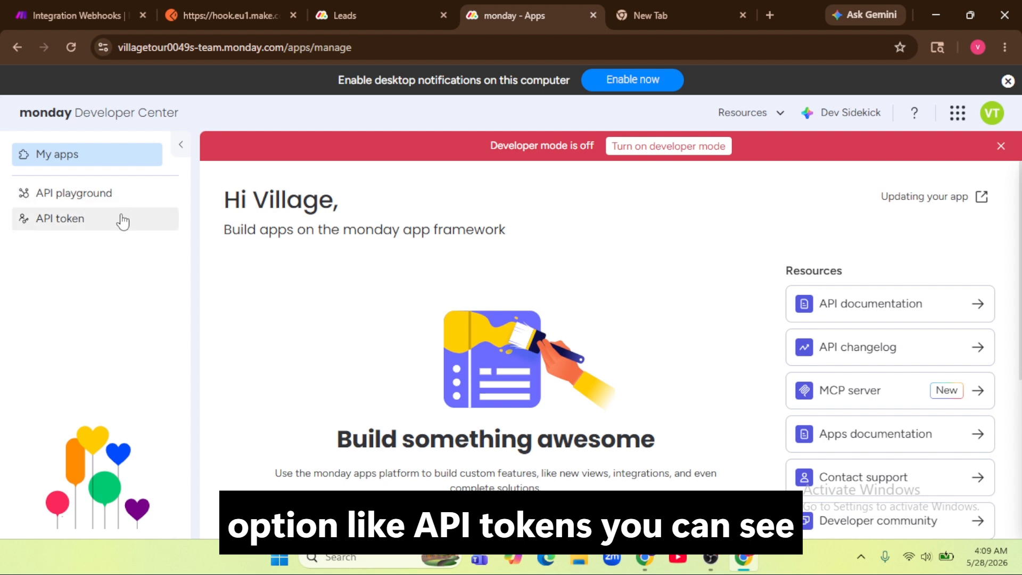
pyautogui.click(101, 228)
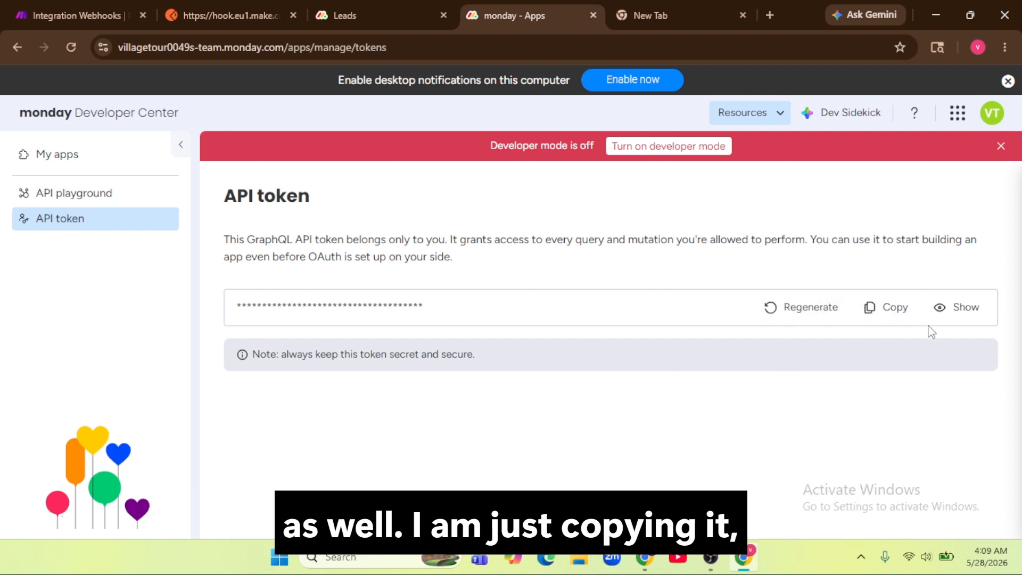
pyautogui.click(893, 315)
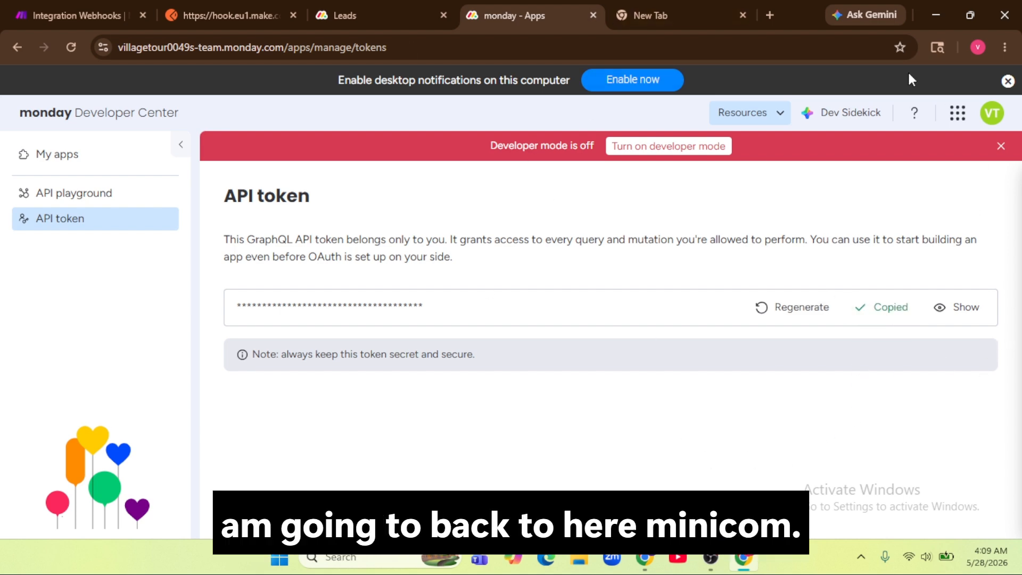
pyautogui.click(51, 11)
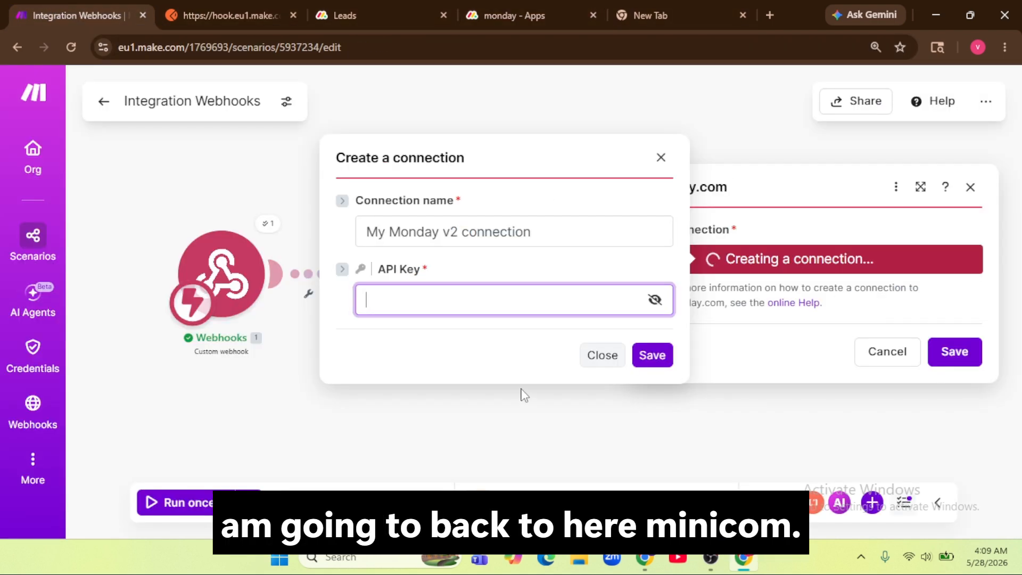
# Step: Paste the API token into API Key and save it as the My Monday v2 connection
pyautogui.click(438, 301)
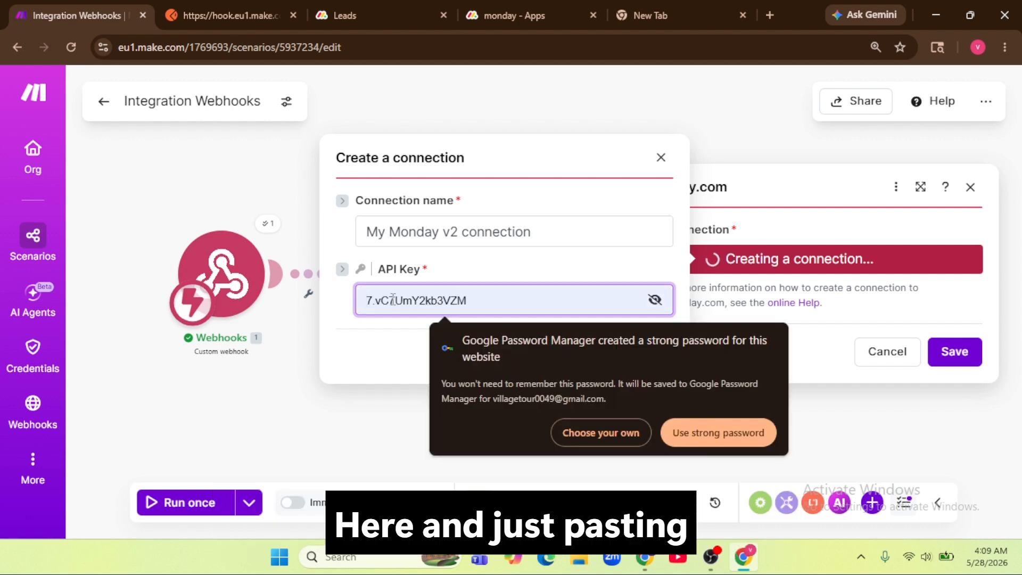
pyautogui.hotkey('ctrl', 'v')
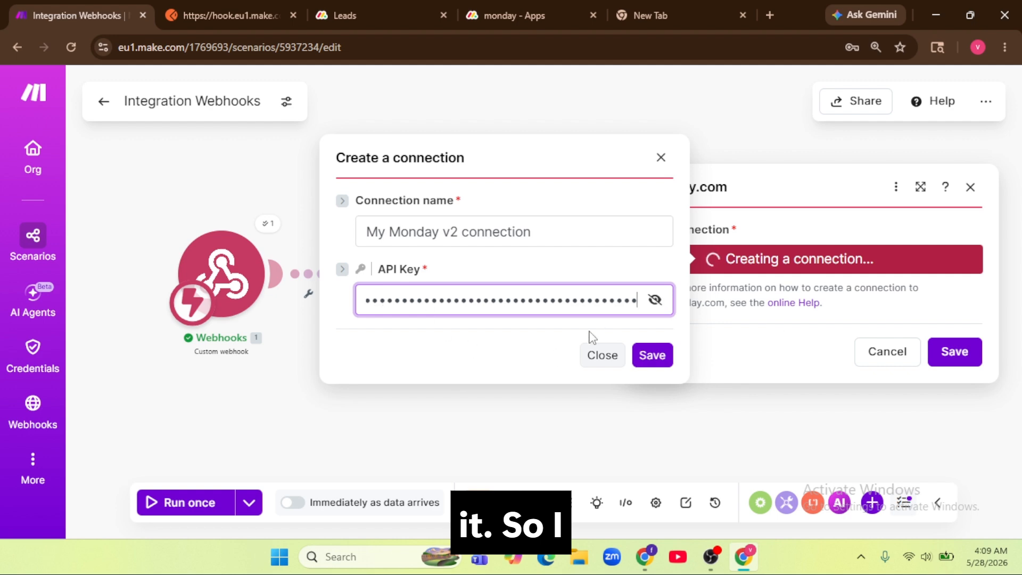
pyautogui.click(652, 359)
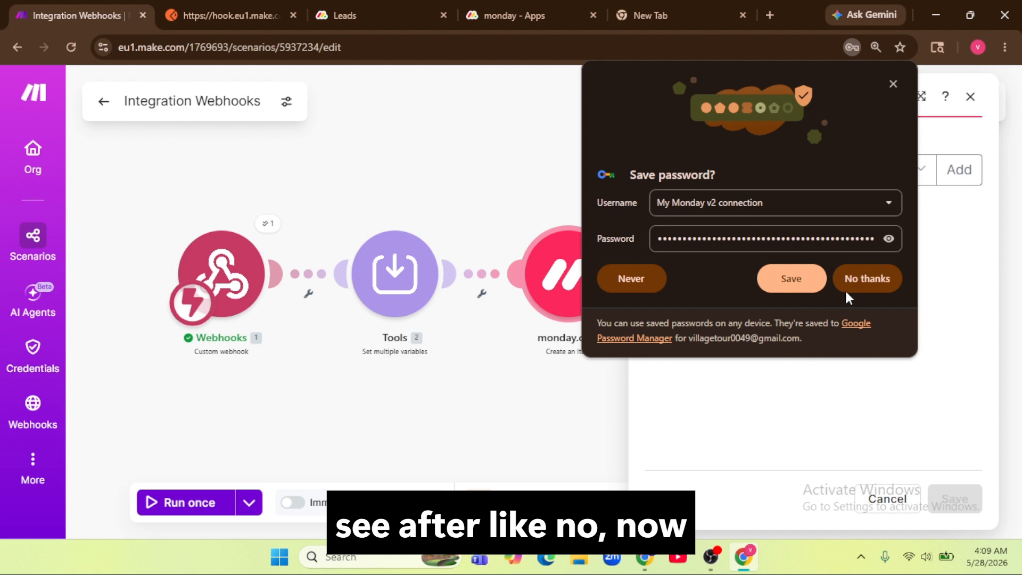
pyautogui.click(859, 283)
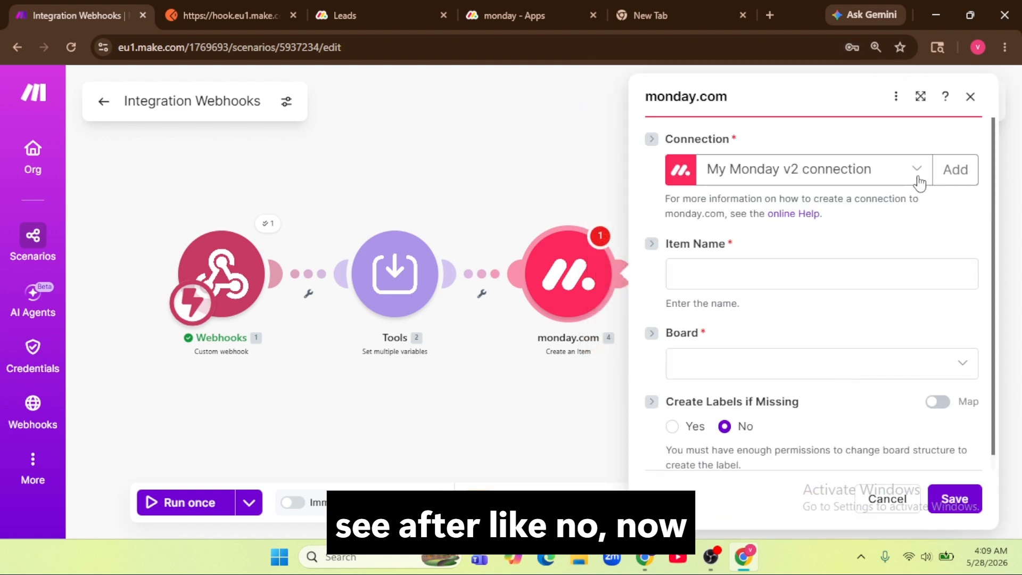
pyautogui.click(916, 170)
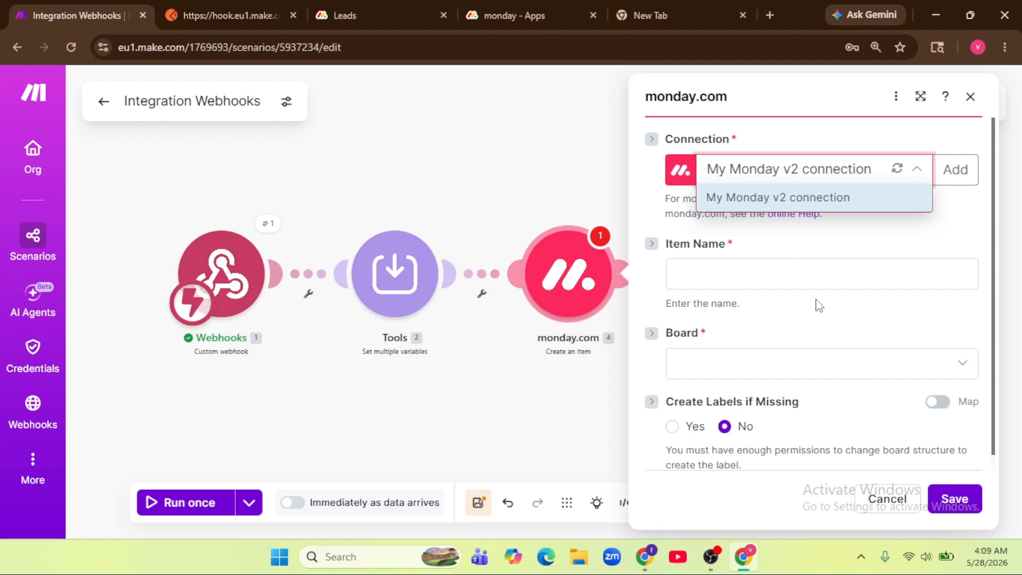
# Step: Map Item Name to the webhook's company value, comparing against the monday.com Leads board
pyautogui.click(837, 253)
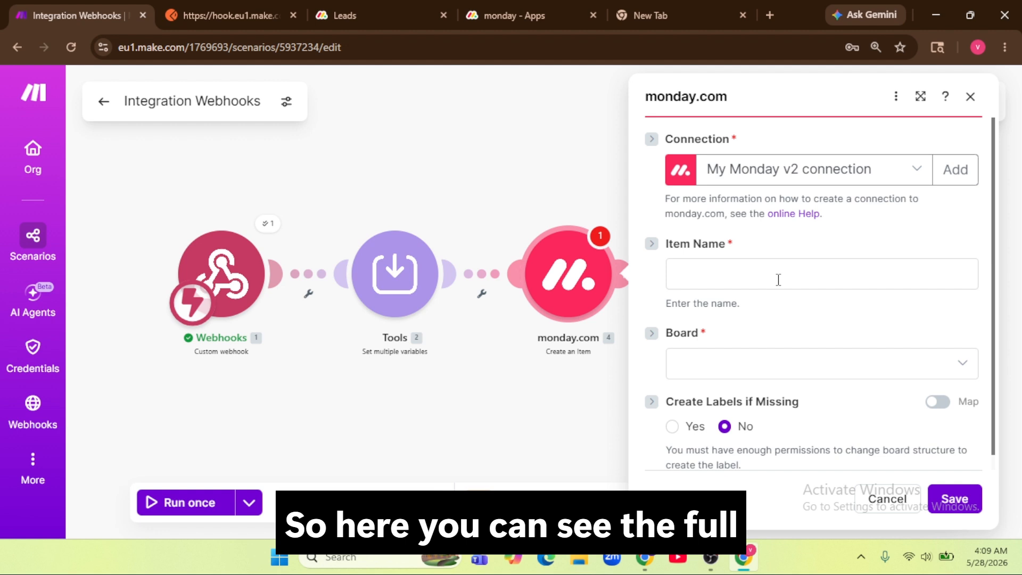
pyautogui.scroll(-1, 778, 279)
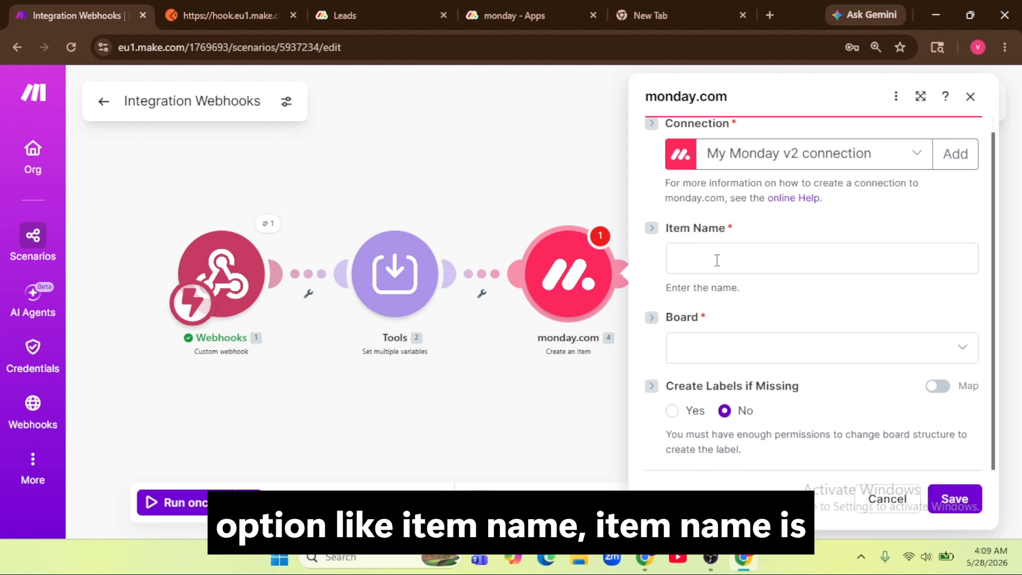
pyautogui.click(404, 16)
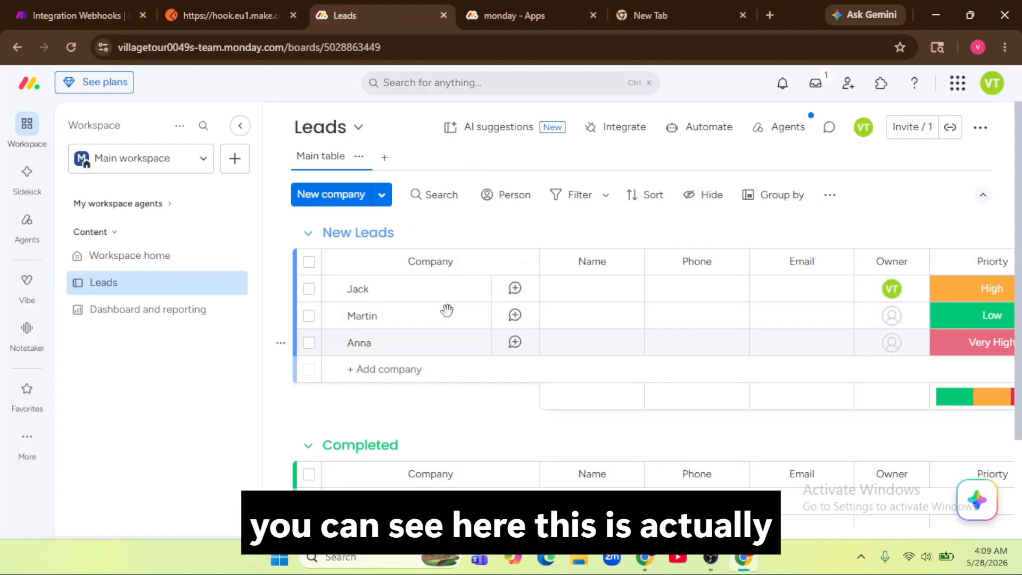
pyautogui.click(99, 5)
pyautogui.click(739, 256)
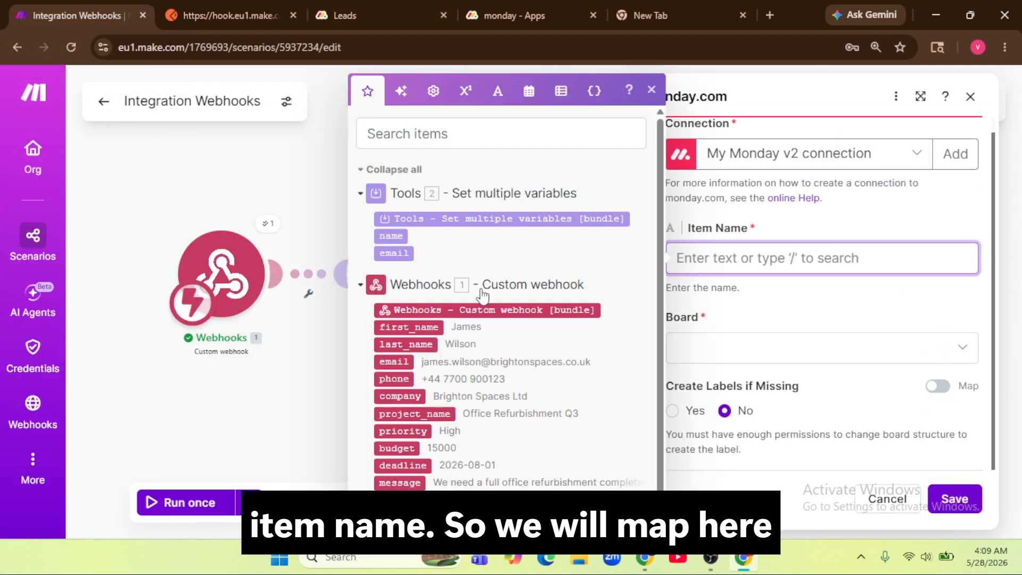
pyautogui.scroll(-1, 519, 295)
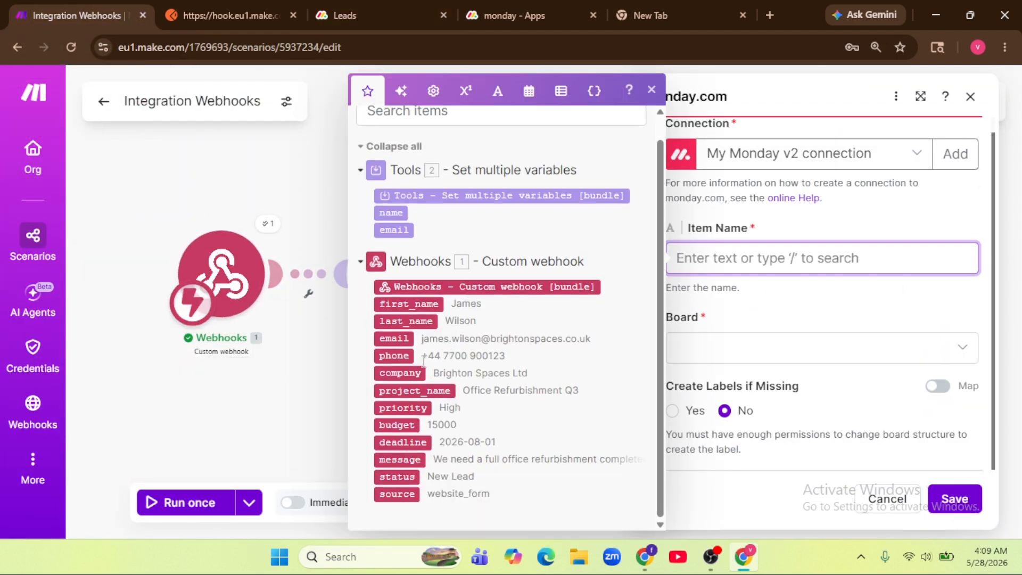
pyautogui.click(400, 372)
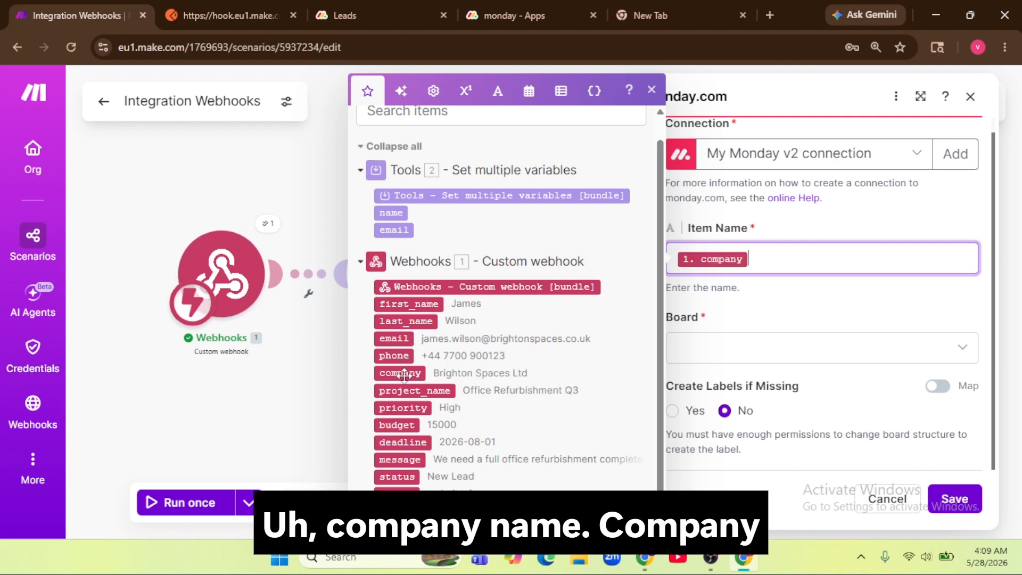
pyautogui.click(356, 7)
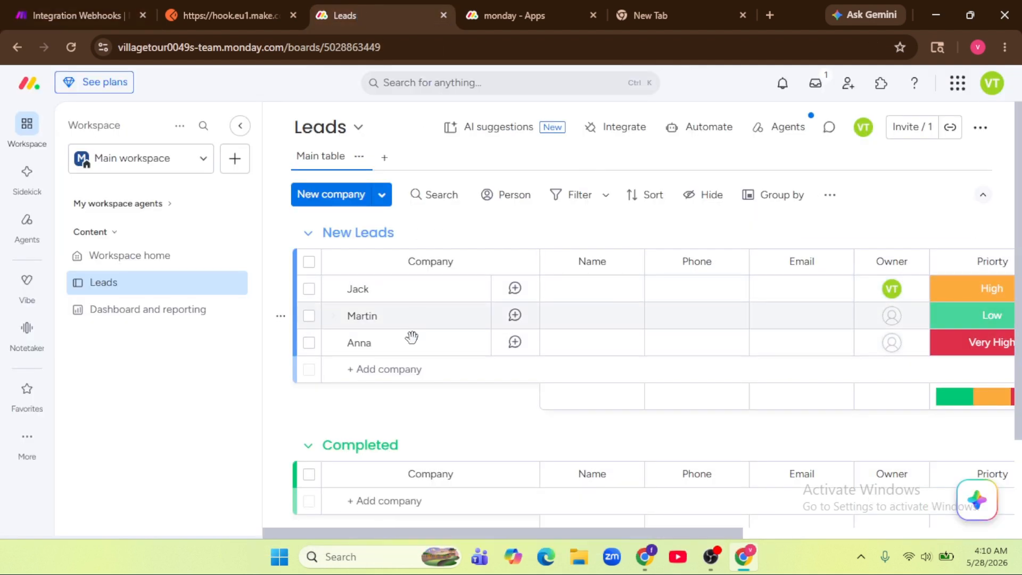
# Step: Set the Create an Item module's Board to Leads :: public
pyautogui.click(116, 15)
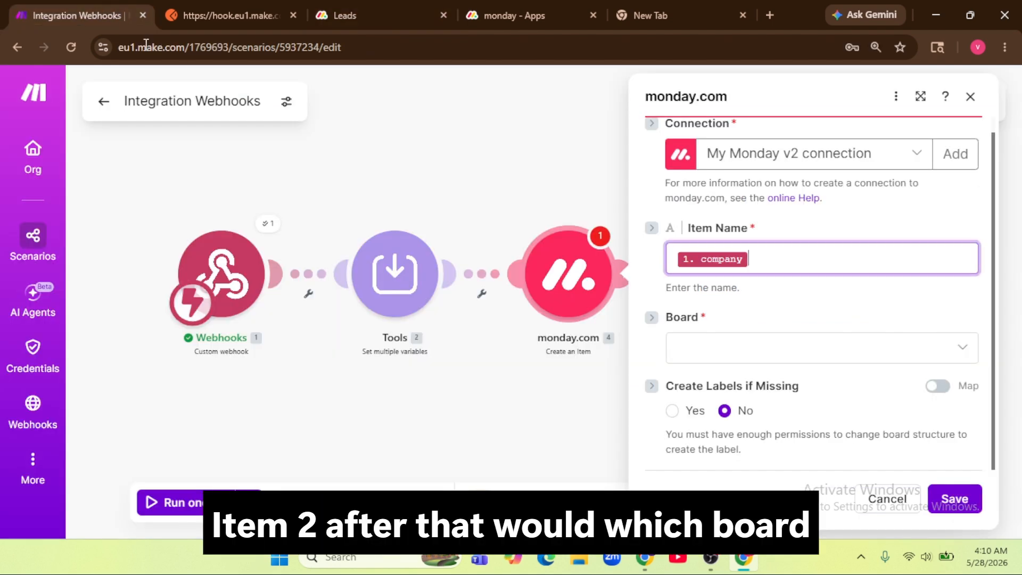
pyautogui.click(796, 362)
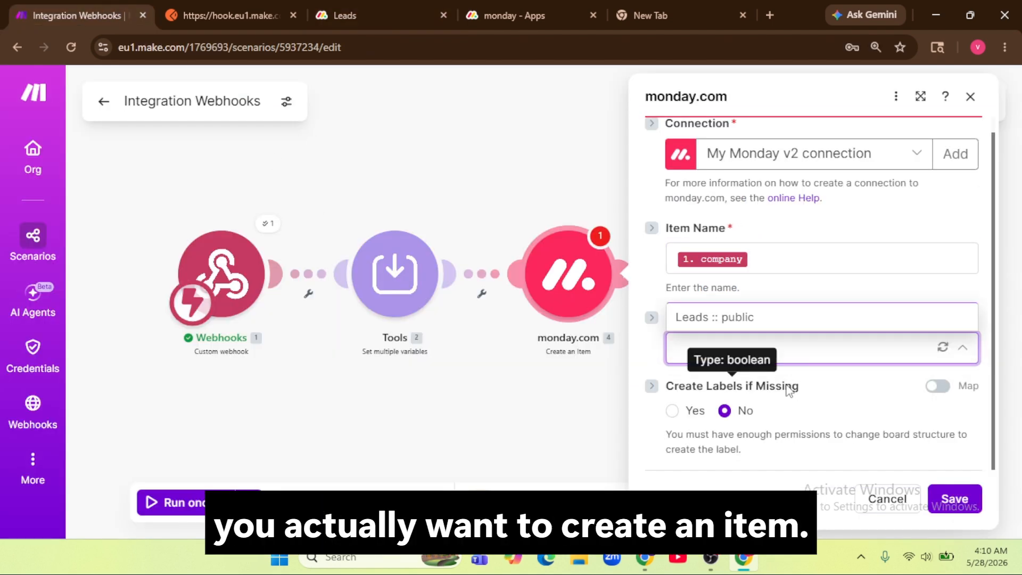
pyautogui.click(379, 15)
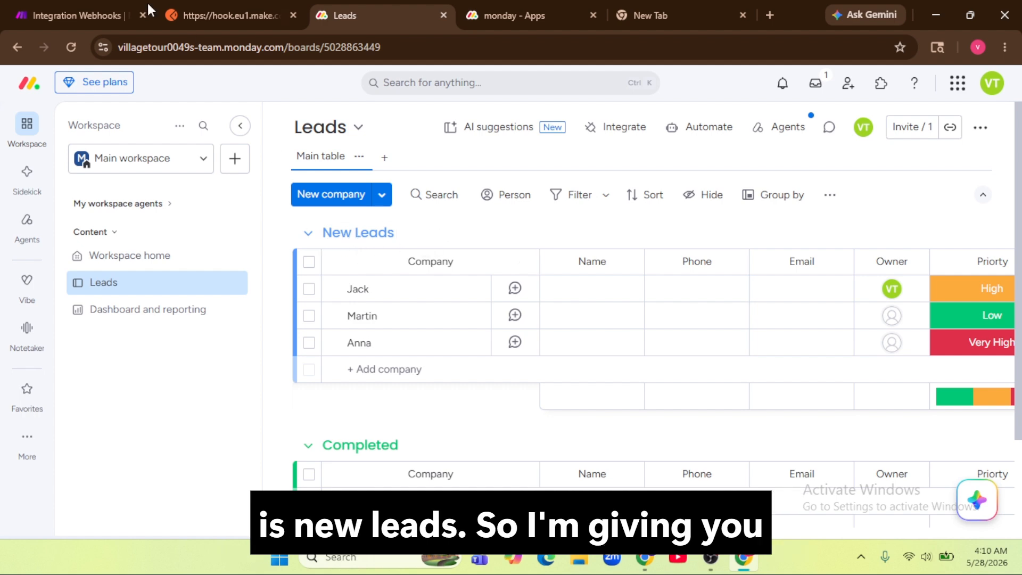
pyautogui.click(59, 15)
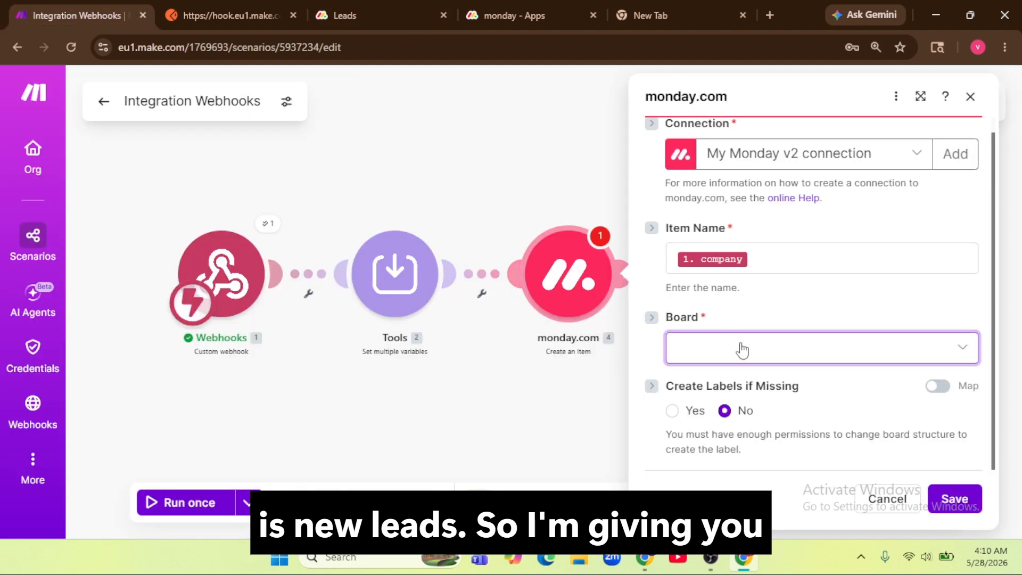
pyautogui.click(751, 362)
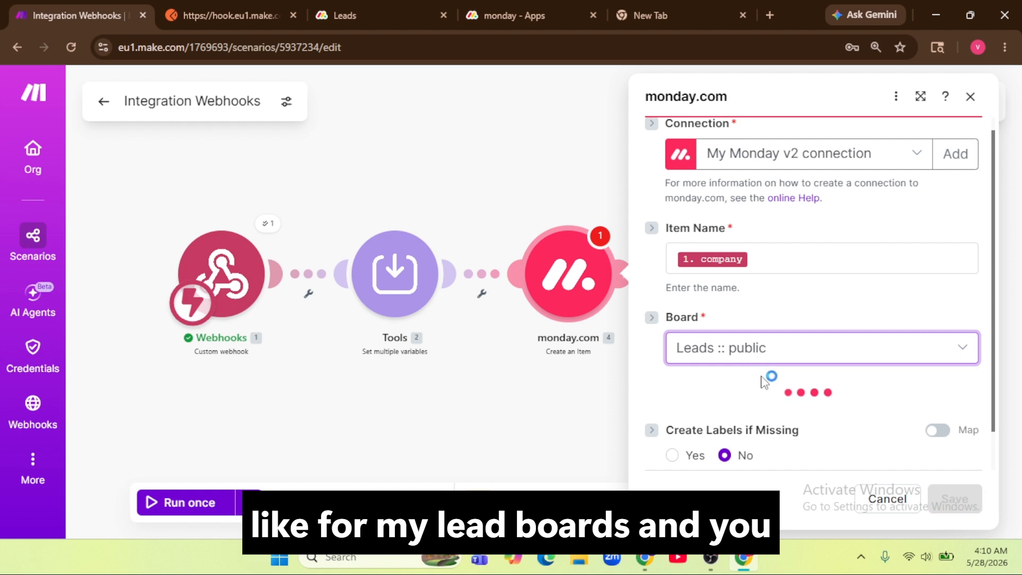
# Step: Set the Group to New Leads, confirming it on the monday.com board
pyautogui.scroll(-1, 771, 383)
pyautogui.click(802, 351)
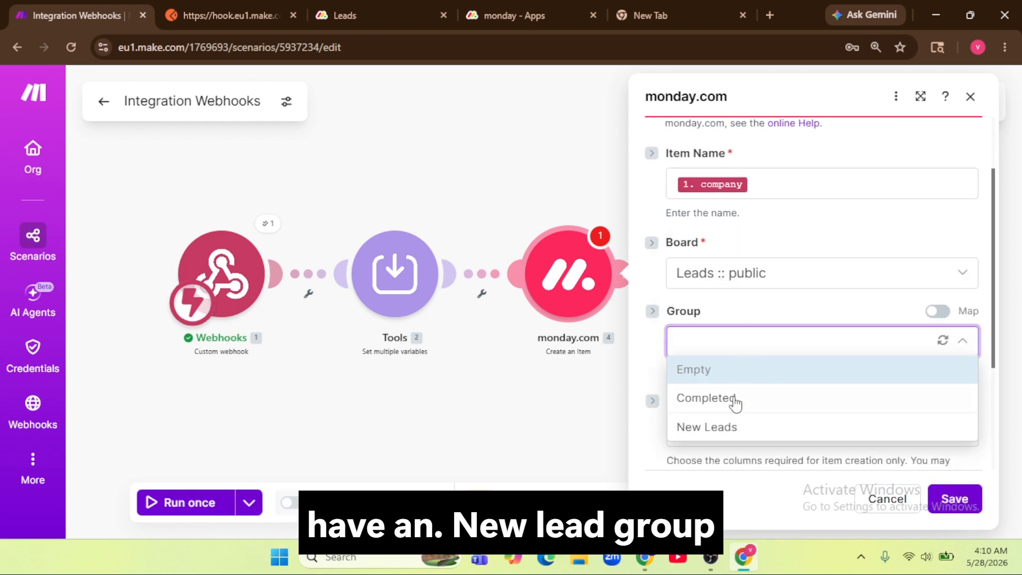
pyautogui.click(725, 429)
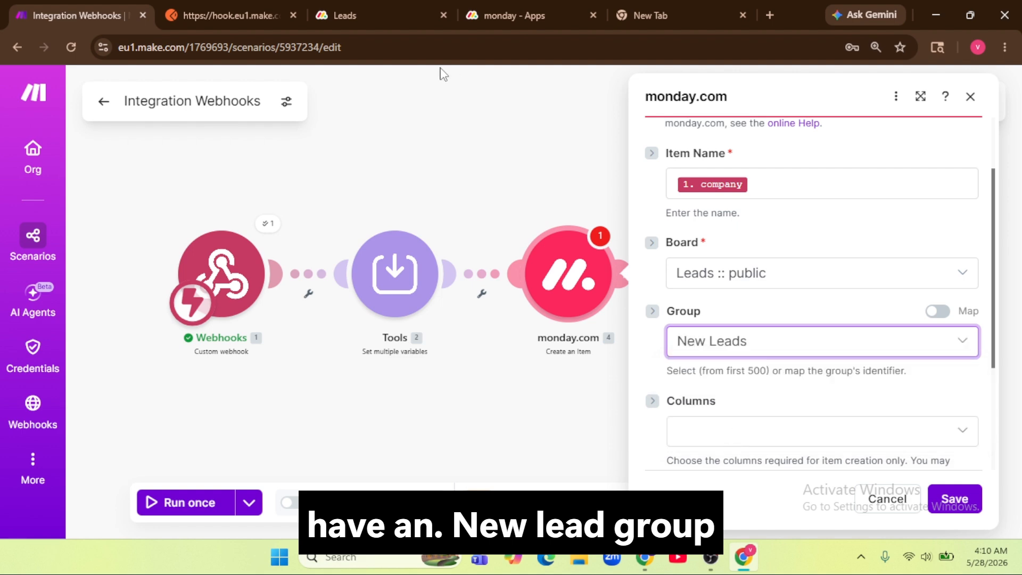
pyautogui.click(388, 14)
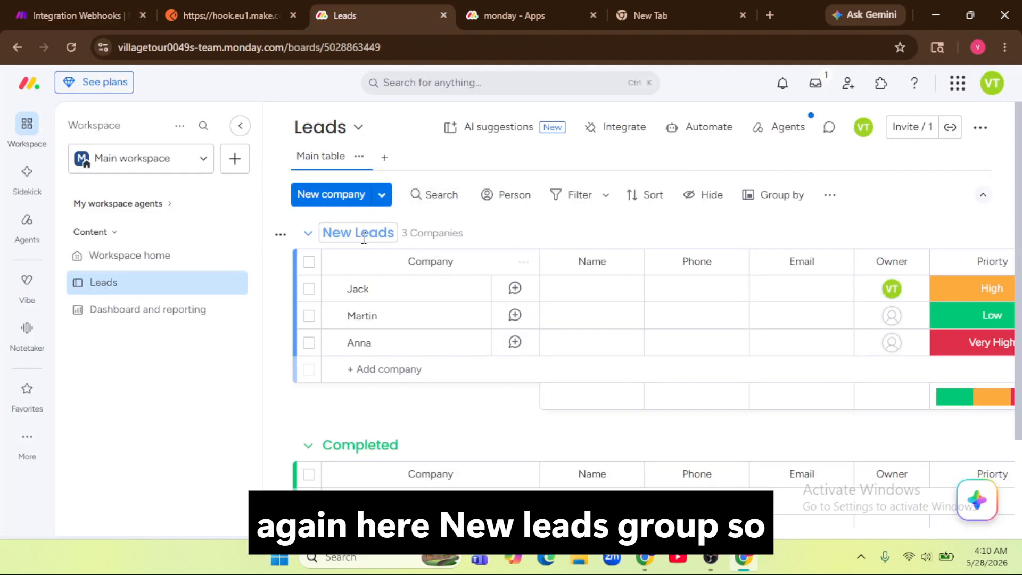
pyautogui.click(74, 14)
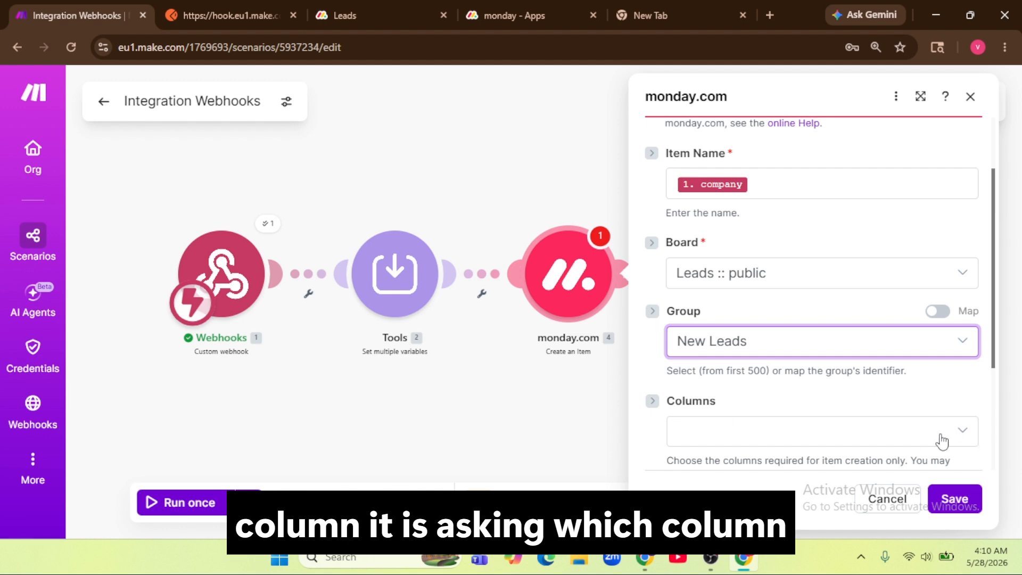
pyautogui.scroll(-3, 905, 399)
pyautogui.click(873, 282)
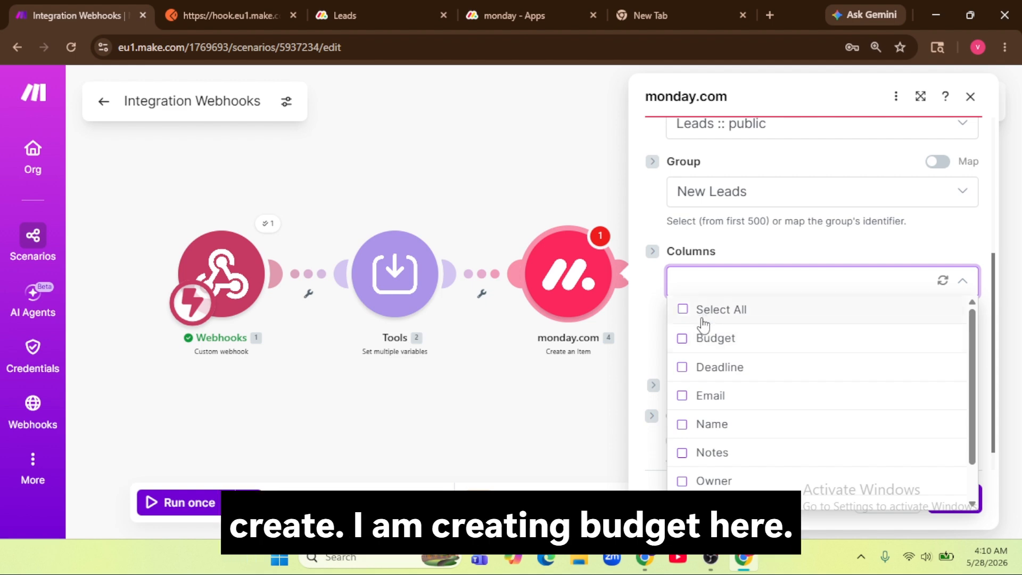
# Step: Tick the Budget, Deadline and Email columns, then select all Leads board columns
pyautogui.click(696, 341)
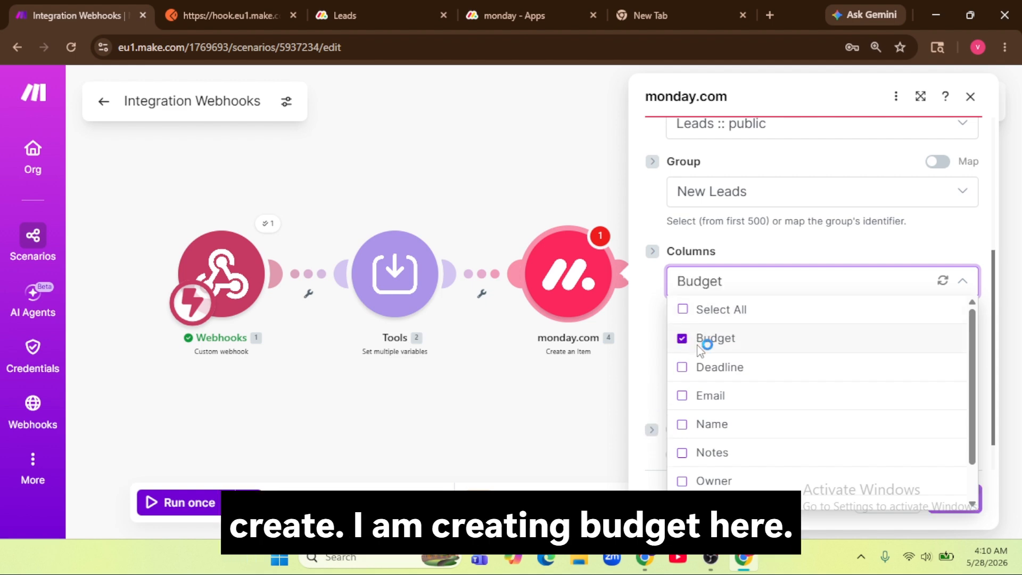
pyautogui.click(692, 374)
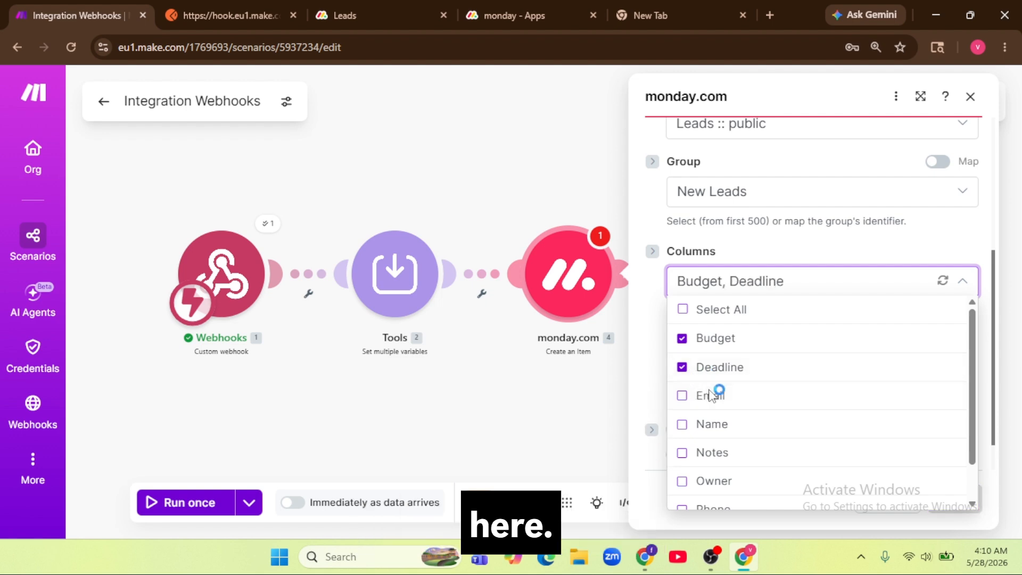
pyautogui.scroll(-1, 710, 394)
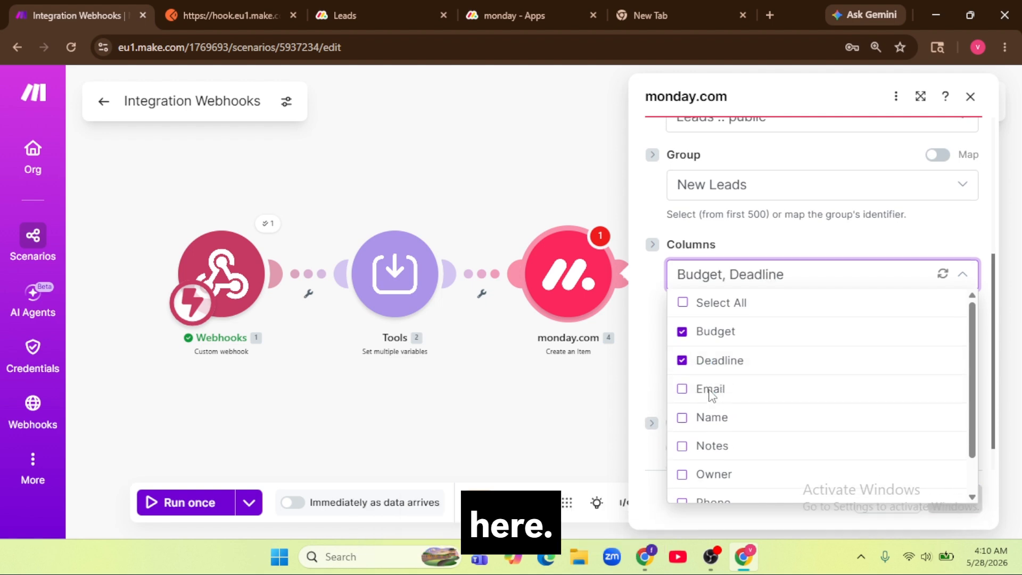
pyautogui.click(685, 355)
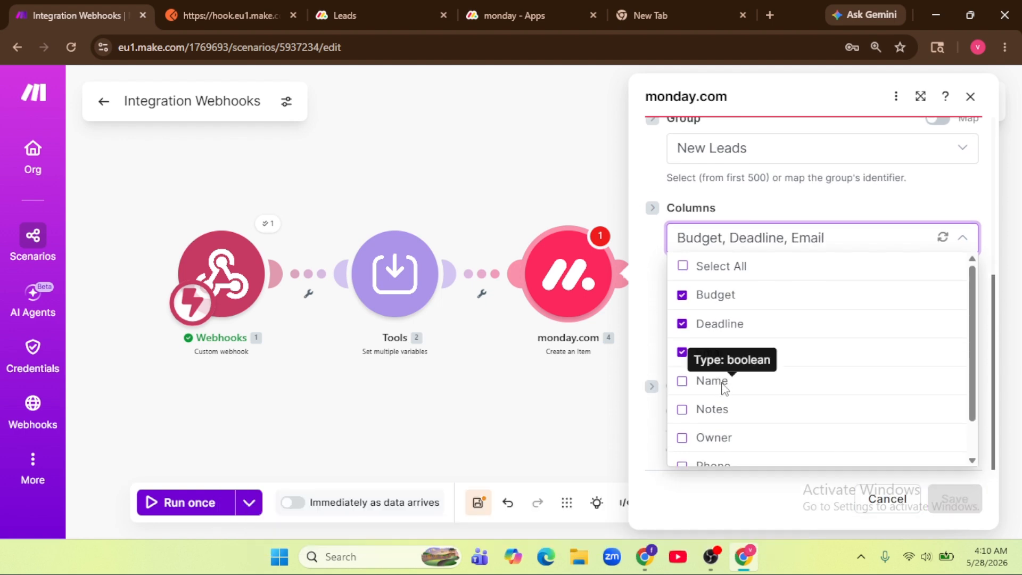
pyautogui.scroll(-1, 722, 386)
pyautogui.scroll(2, 728, 386)
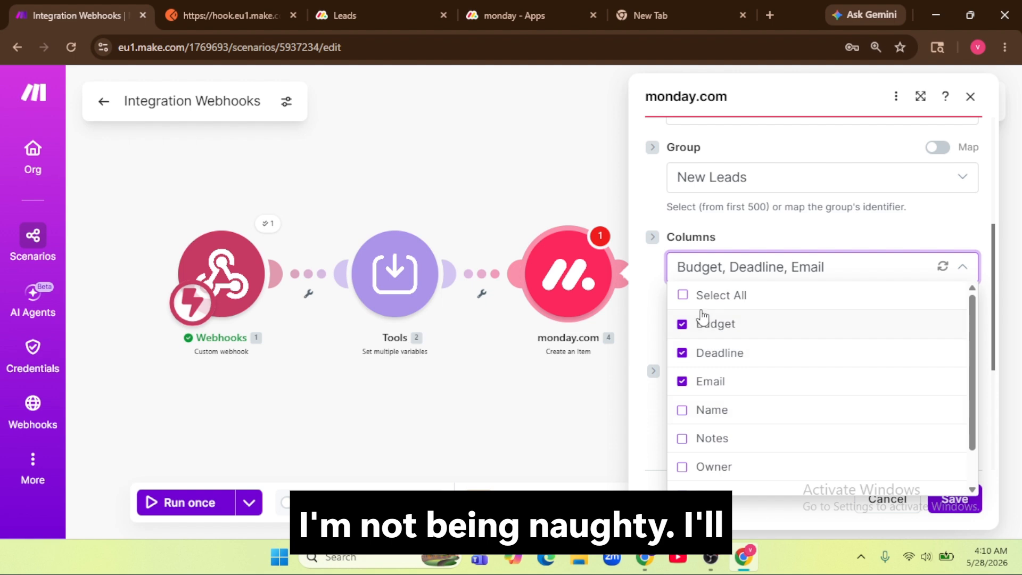
pyautogui.click(683, 296)
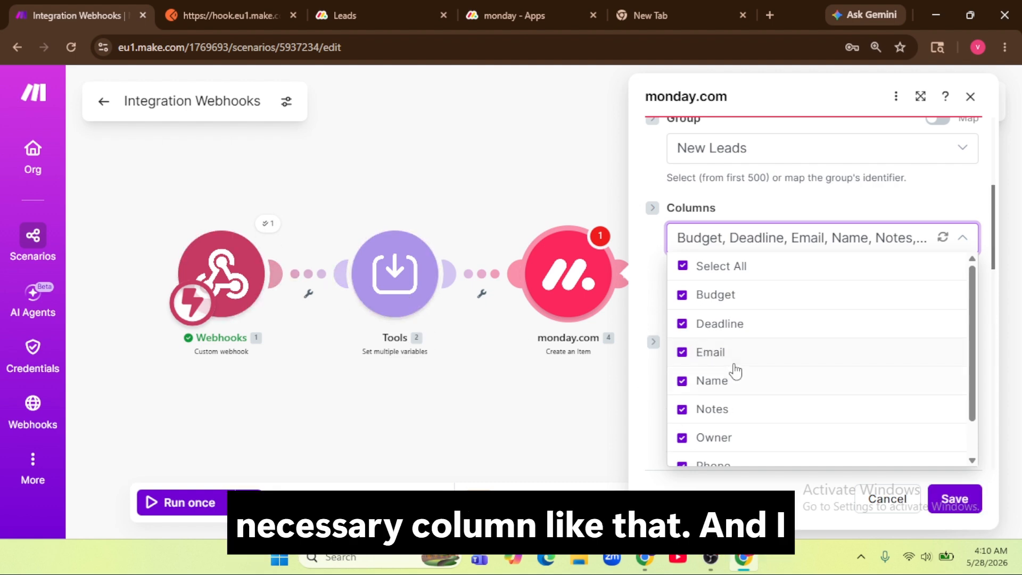
# Step: Save the monday.com module settings and reopen the module
pyautogui.scroll(-1, 737, 367)
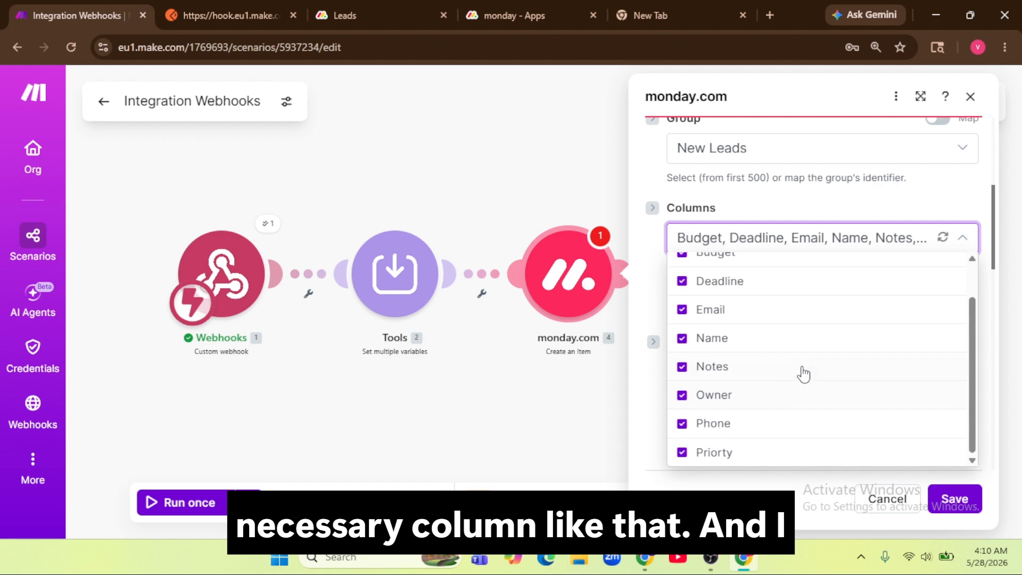
pyautogui.click(956, 499)
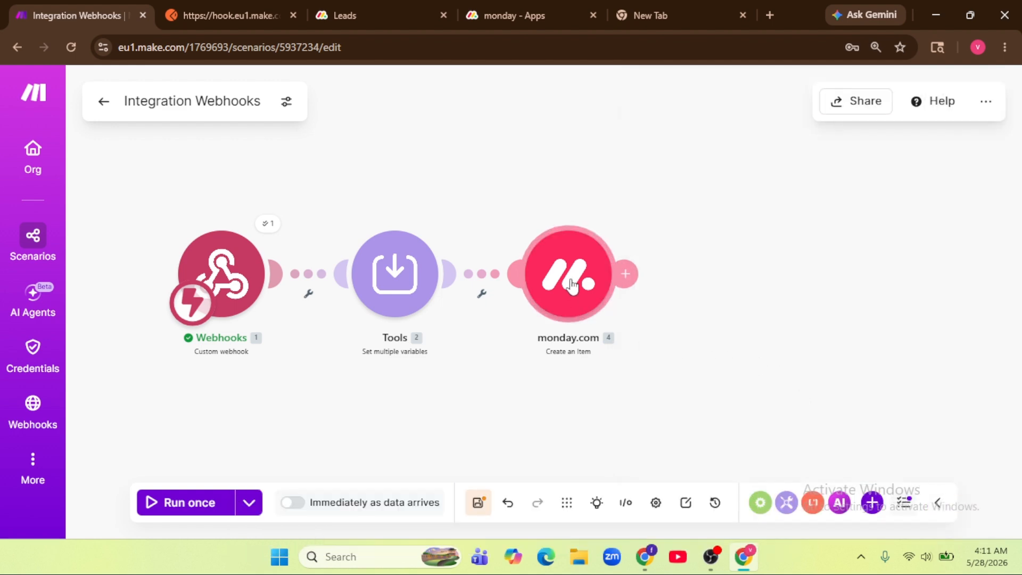
pyautogui.click(571, 262)
# Step: Map the Budget column to the webhook's budget value
pyautogui.scroll(-5, 752, 333)
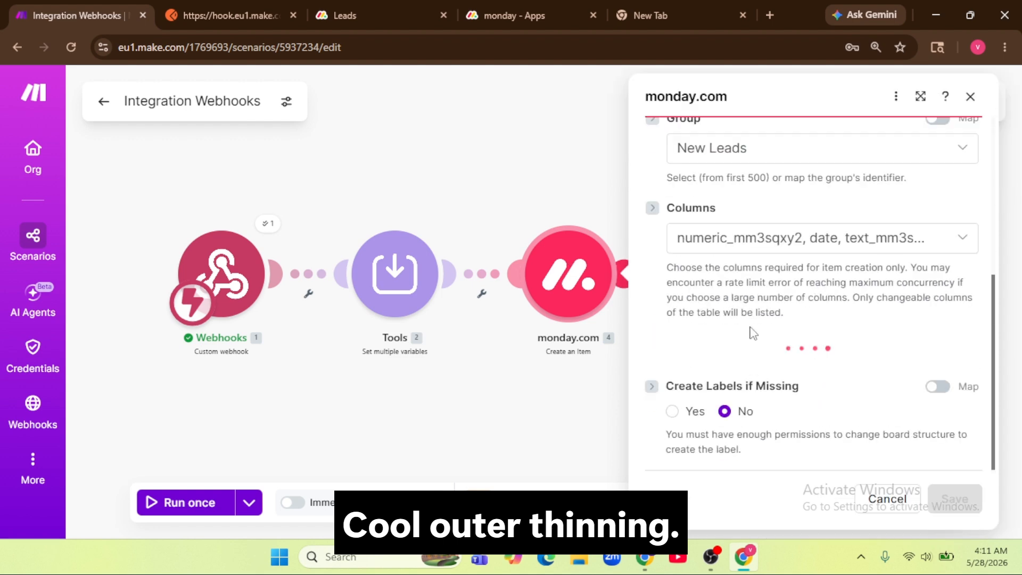
pyautogui.scroll(-7, 752, 332)
pyautogui.scroll(5, 752, 330)
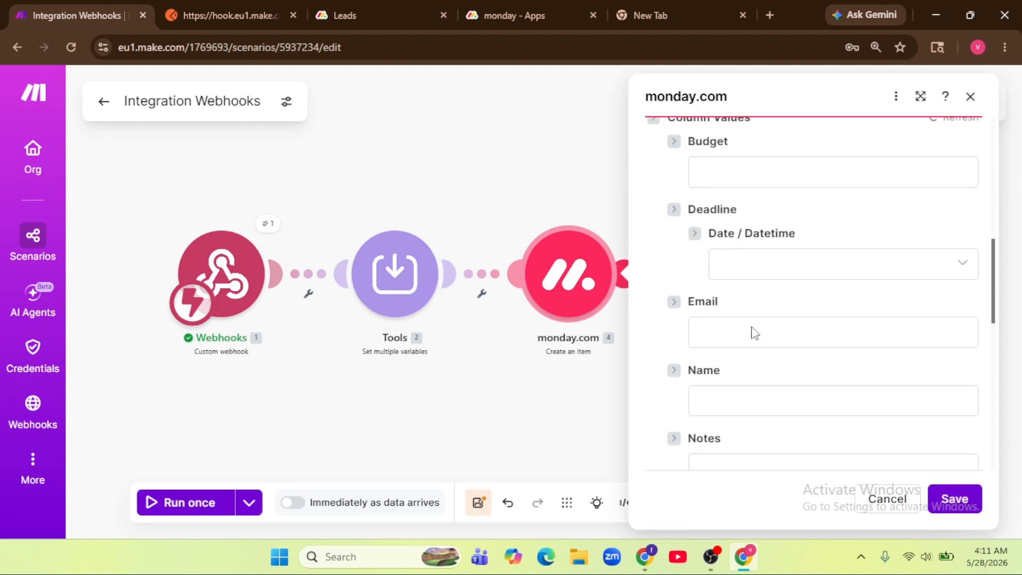
pyautogui.scroll(1, 755, 317)
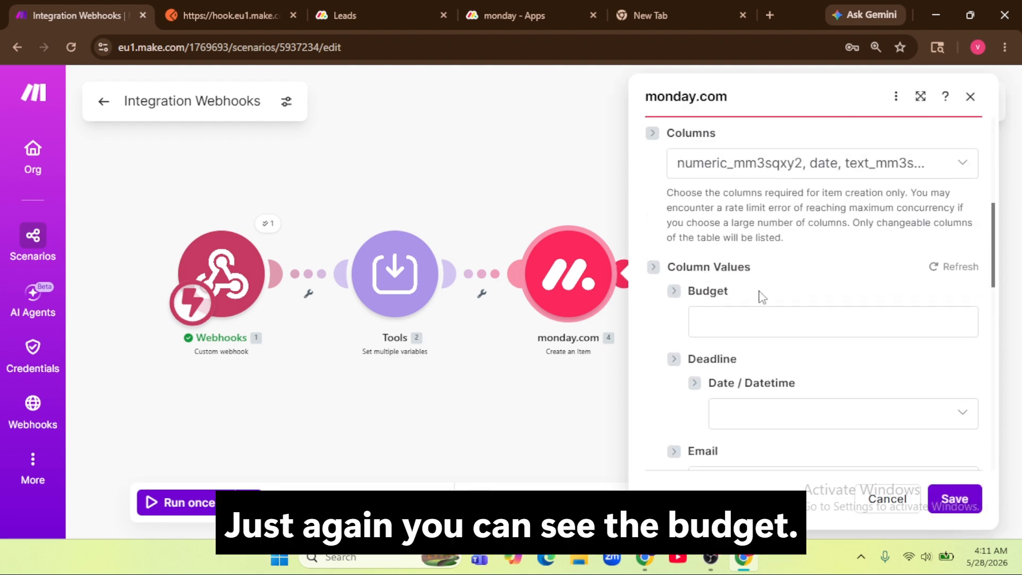
pyautogui.click(773, 323)
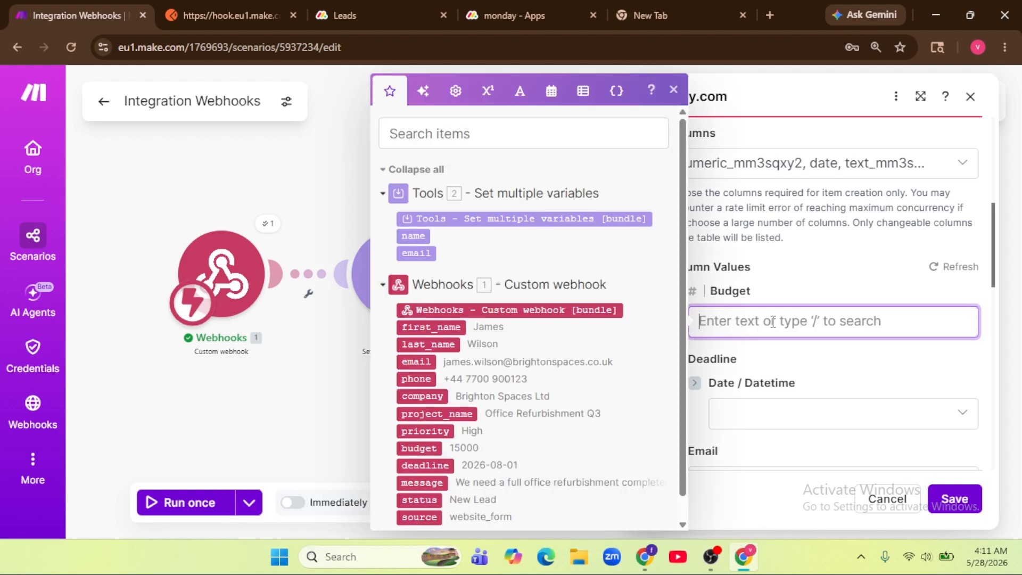
pyautogui.click(382, 12)
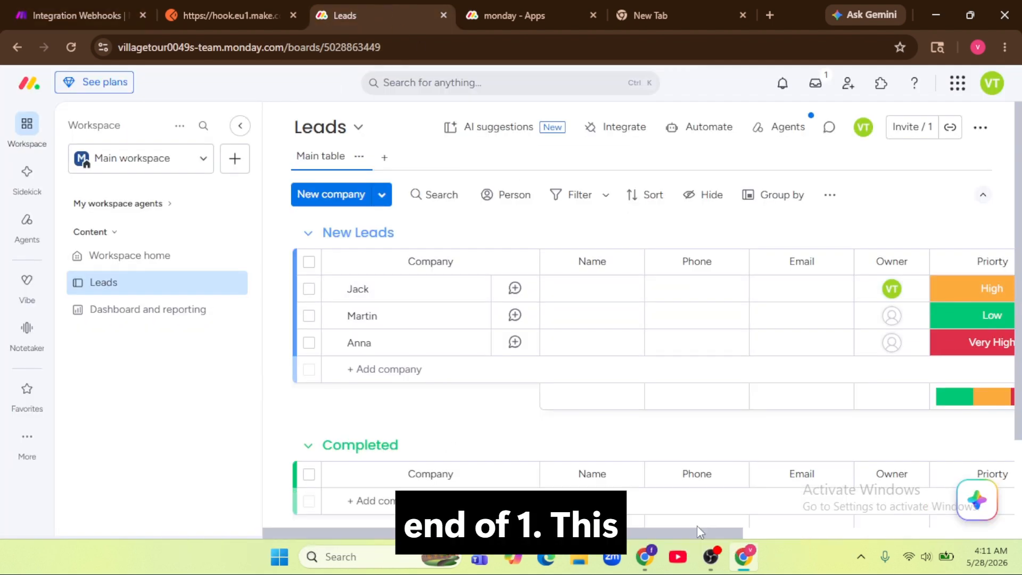
pyautogui.moveTo(701, 533); pyautogui.dragTo(972, 534)
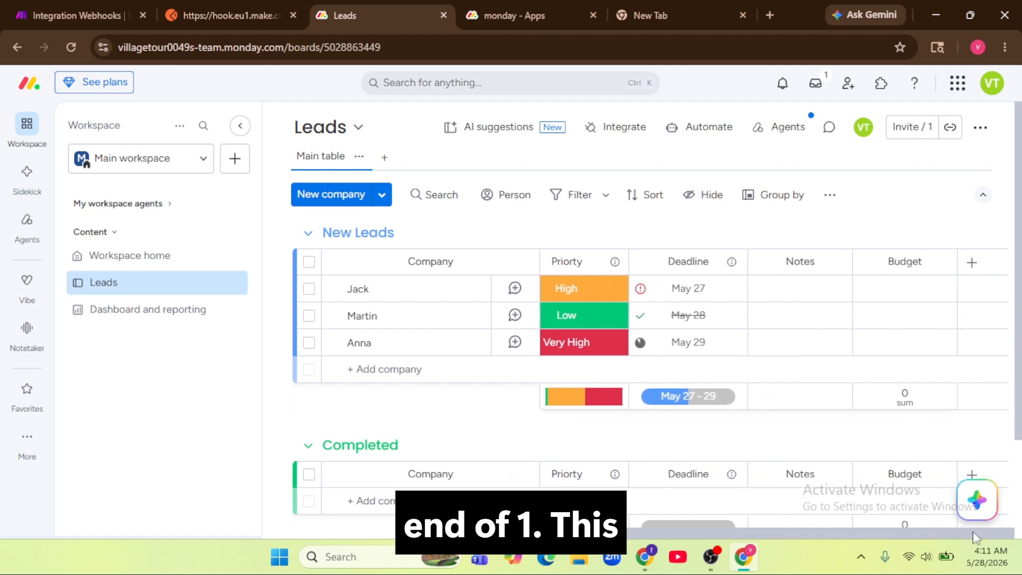
pyautogui.click(75, 15)
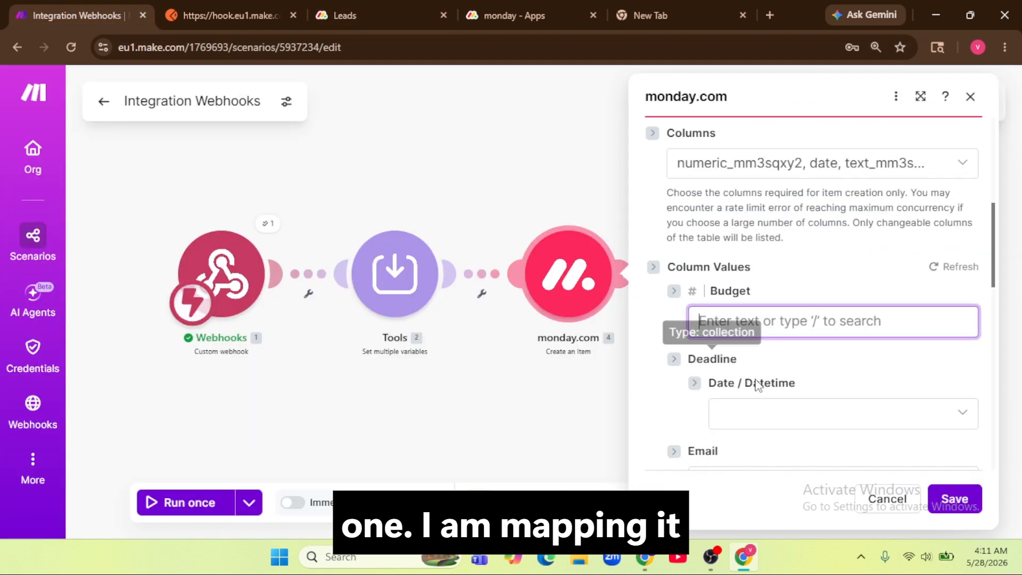
pyautogui.click(762, 323)
pyautogui.scroll(-1, 493, 471)
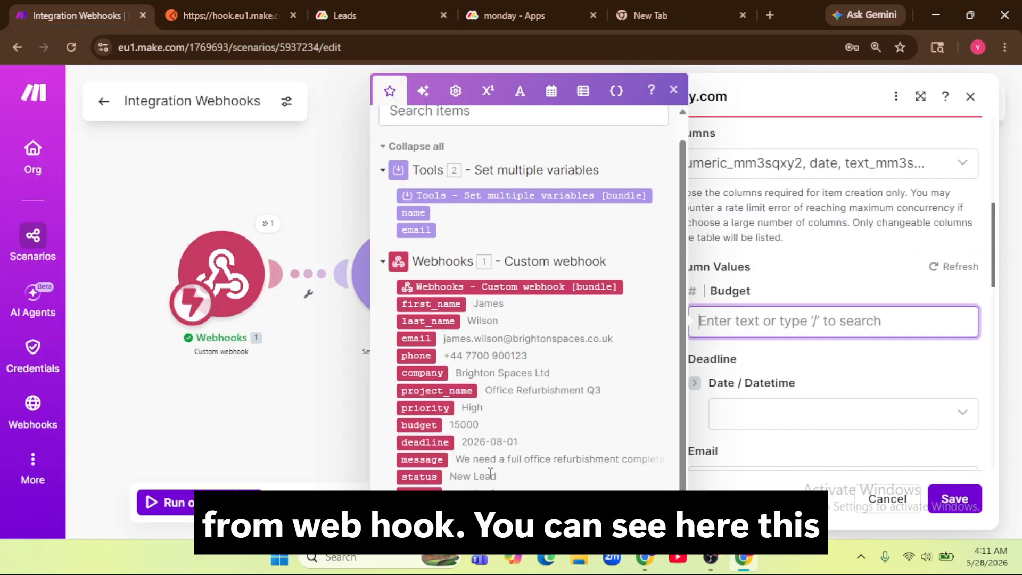
pyautogui.click(420, 425)
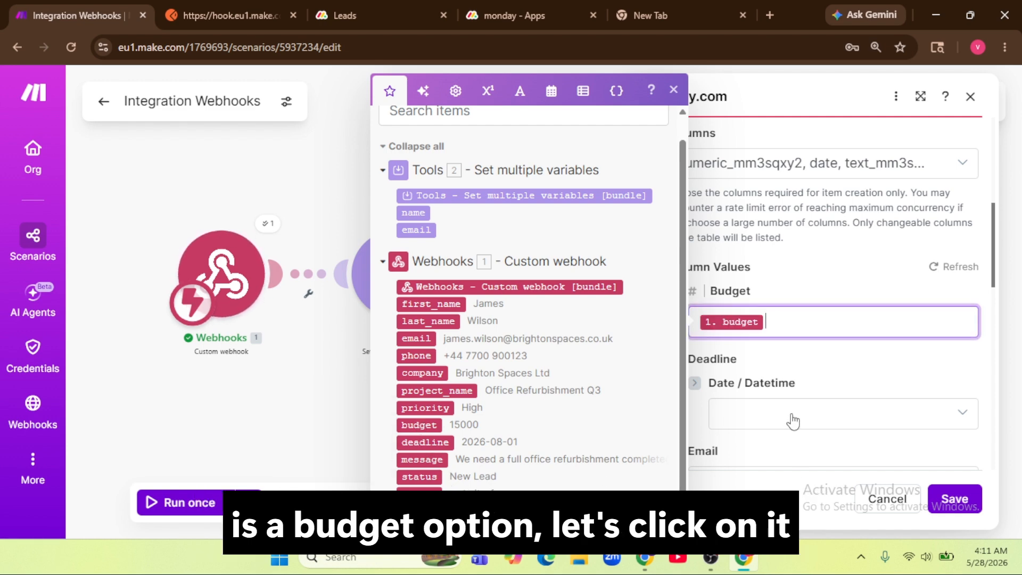
# Step: Make Deadline a date-only value mapped to the webhook's deadline
pyautogui.scroll(-3, 798, 404)
pyautogui.click(814, 263)
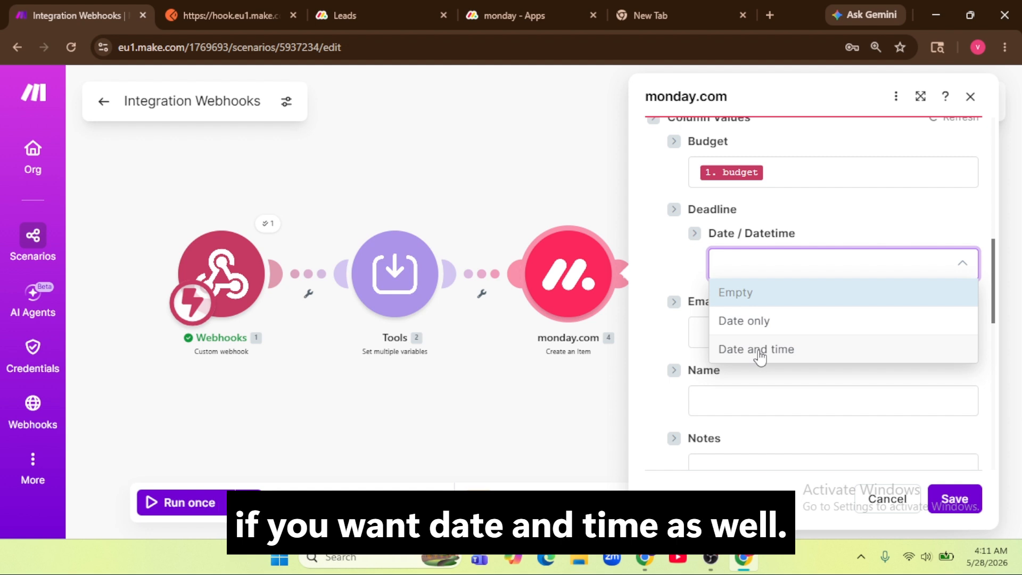
pyautogui.click(751, 322)
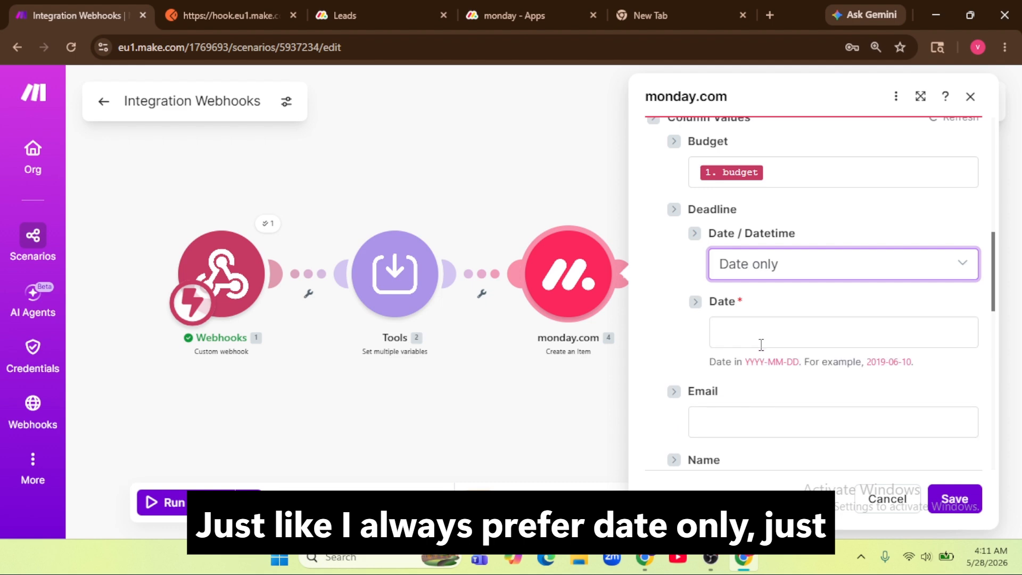
pyautogui.click(771, 332)
pyautogui.scroll(-1, 558, 355)
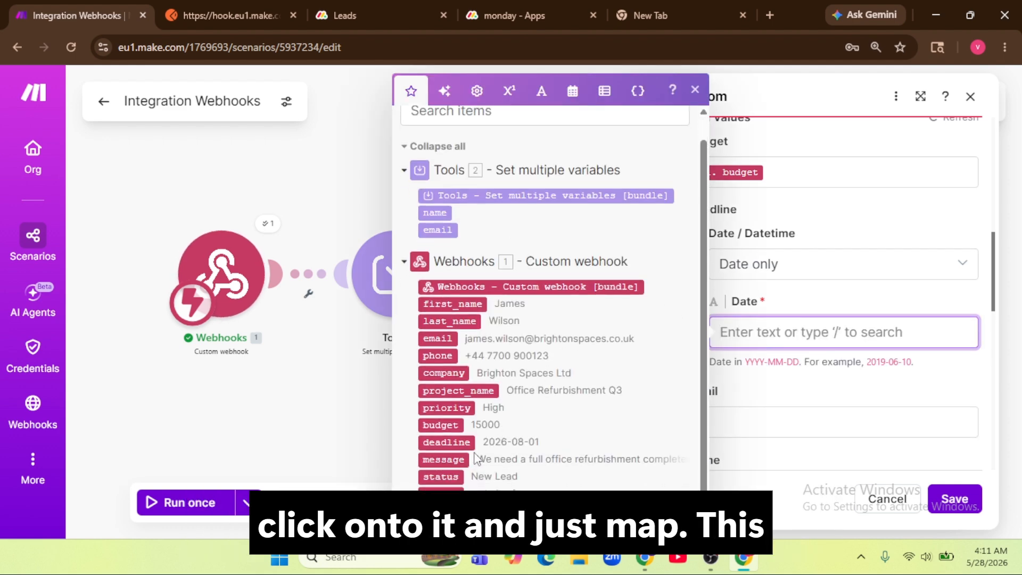
pyautogui.click(459, 442)
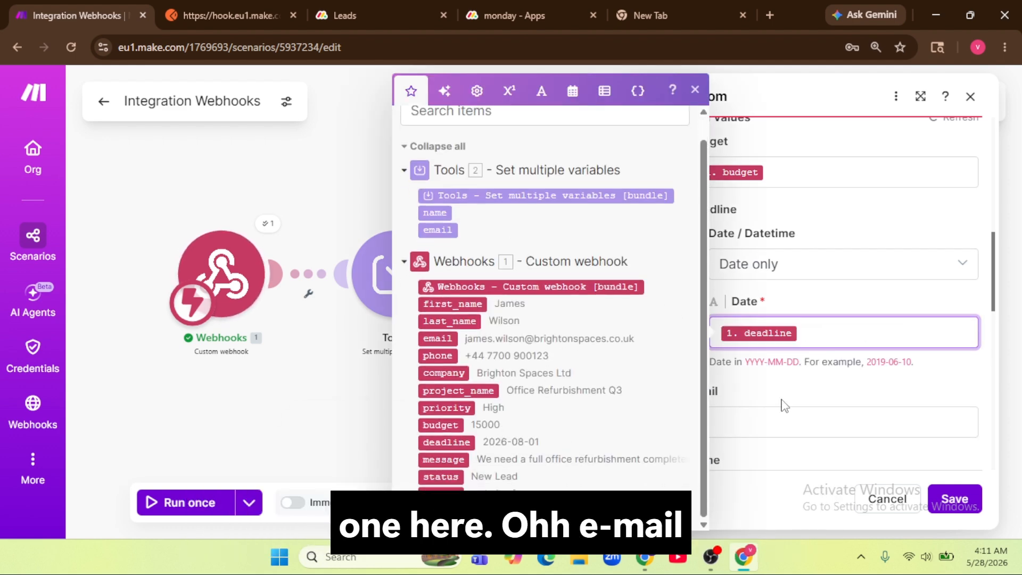
pyautogui.click(798, 387)
# Step: Map Email and Name to the Tools variables and Notes to the webhook's message
pyautogui.click(752, 420)
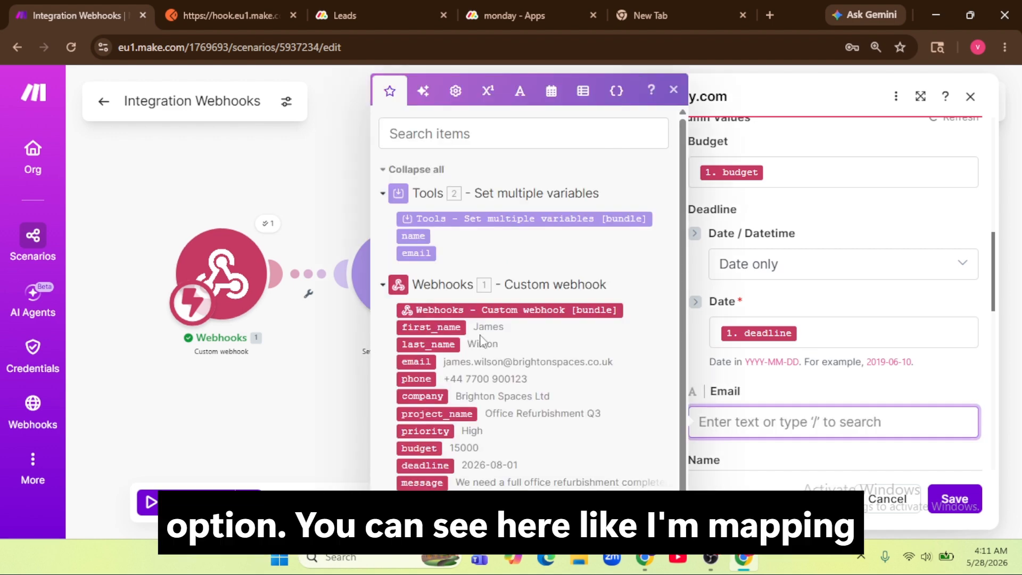
pyautogui.click(420, 254)
pyautogui.scroll(-3, 883, 379)
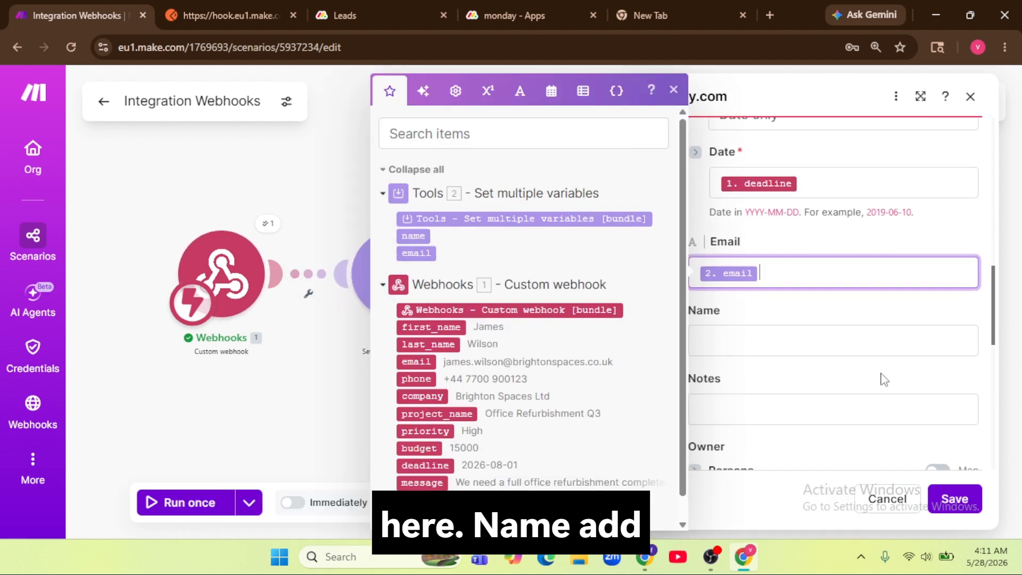
pyautogui.click(757, 339)
pyautogui.click(414, 236)
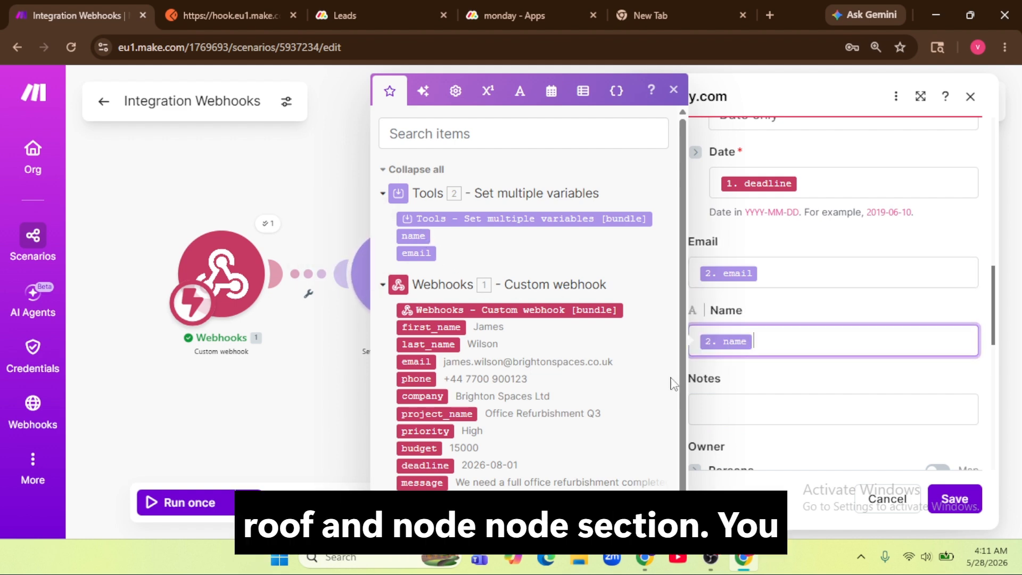
pyautogui.click(707, 408)
pyautogui.scroll(-1, 487, 341)
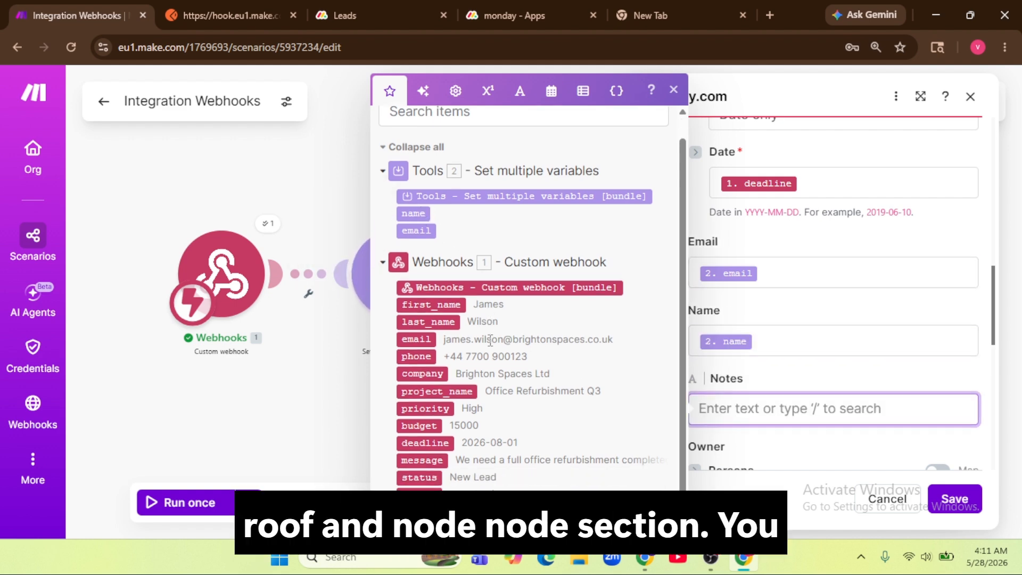
pyautogui.click(420, 461)
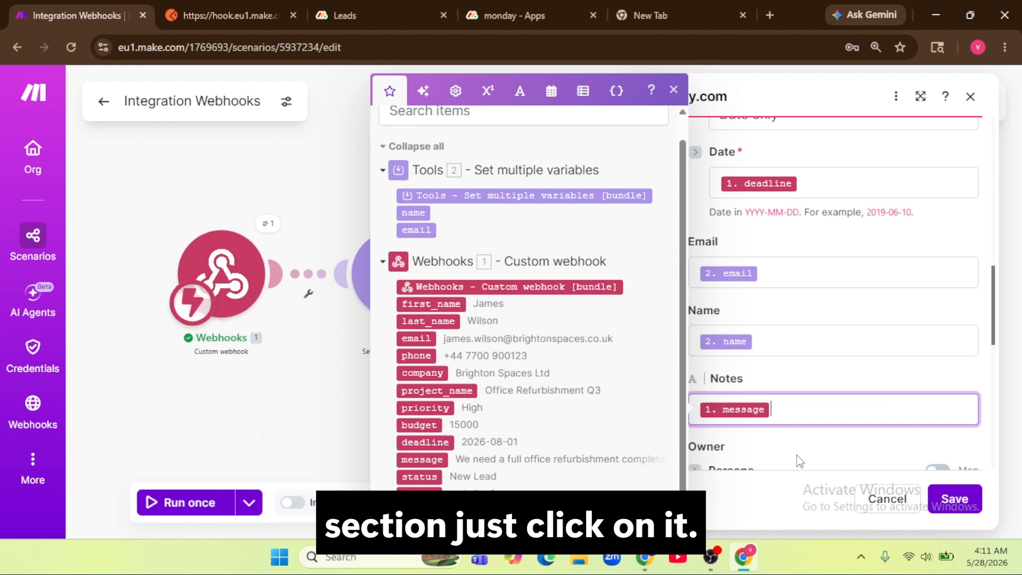
# Step: Leave Owner unassigned and close the columns checklist, keeping all columns
pyautogui.scroll(-3, 809, 436)
pyautogui.click(846, 360)
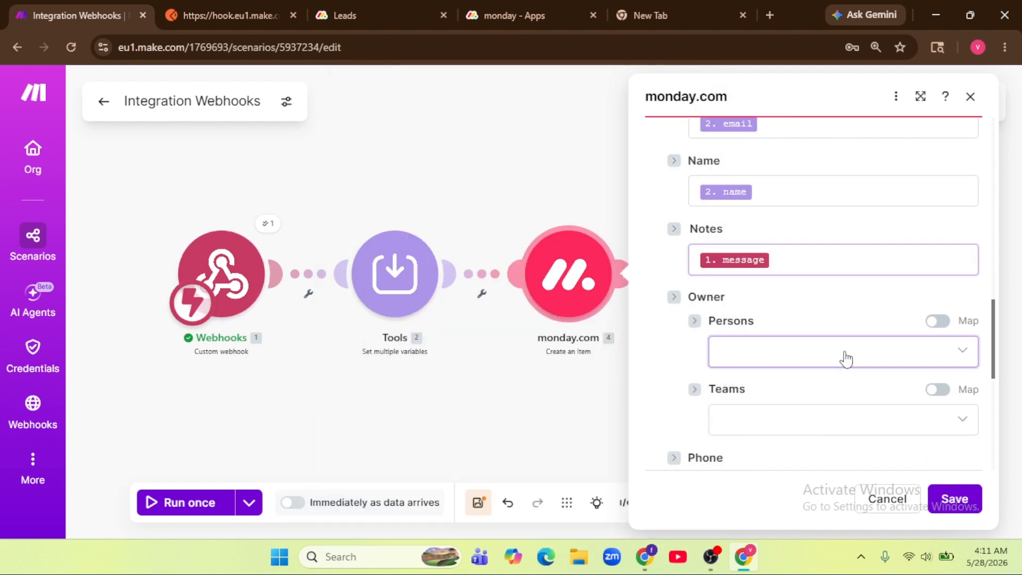
pyautogui.click(869, 297)
pyautogui.scroll(-2, 863, 324)
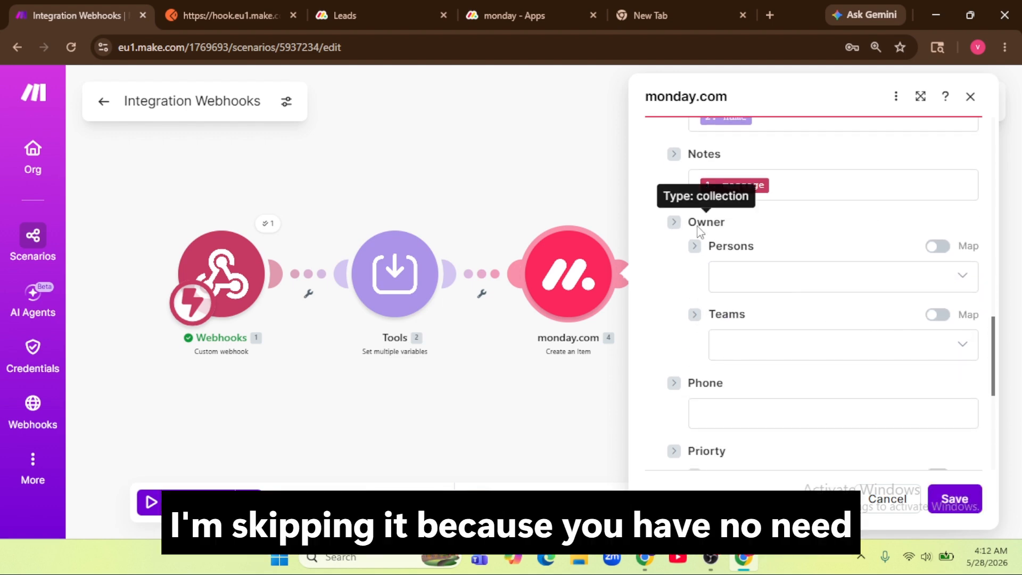
pyautogui.scroll(10, 761, 238)
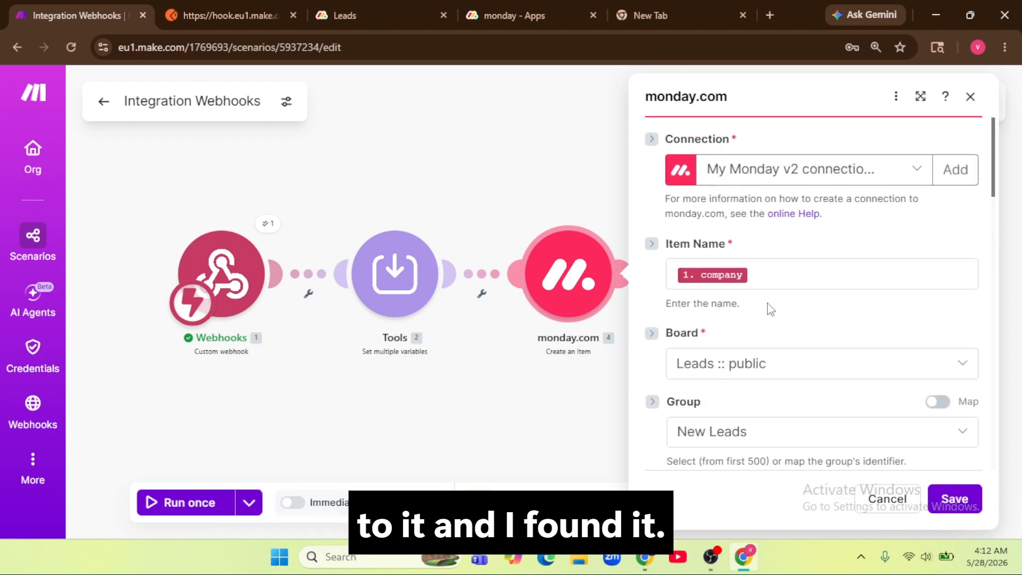
pyautogui.scroll(-4, 770, 309)
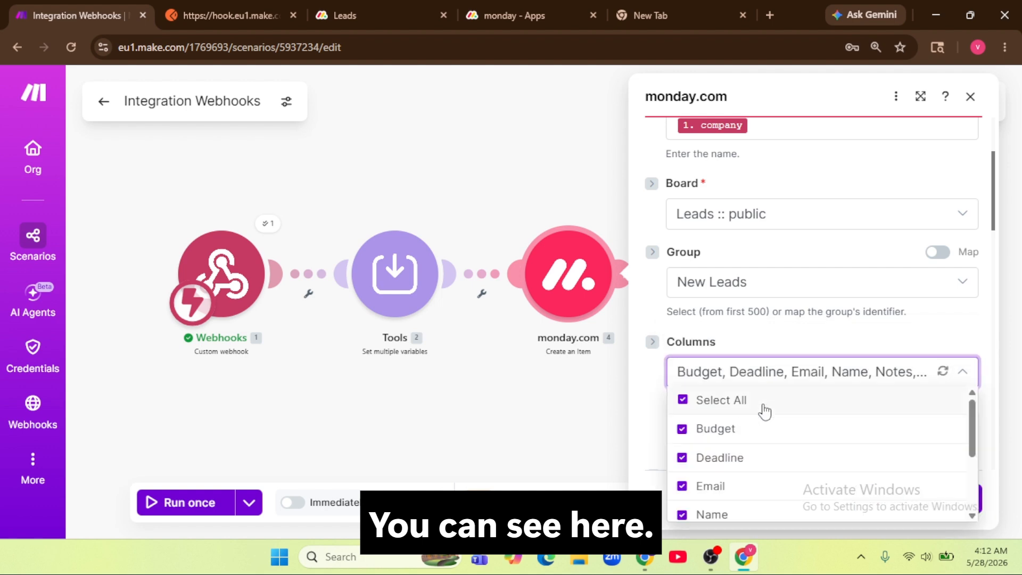
pyautogui.scroll(-2, 765, 411)
pyautogui.scroll(-1, 762, 418)
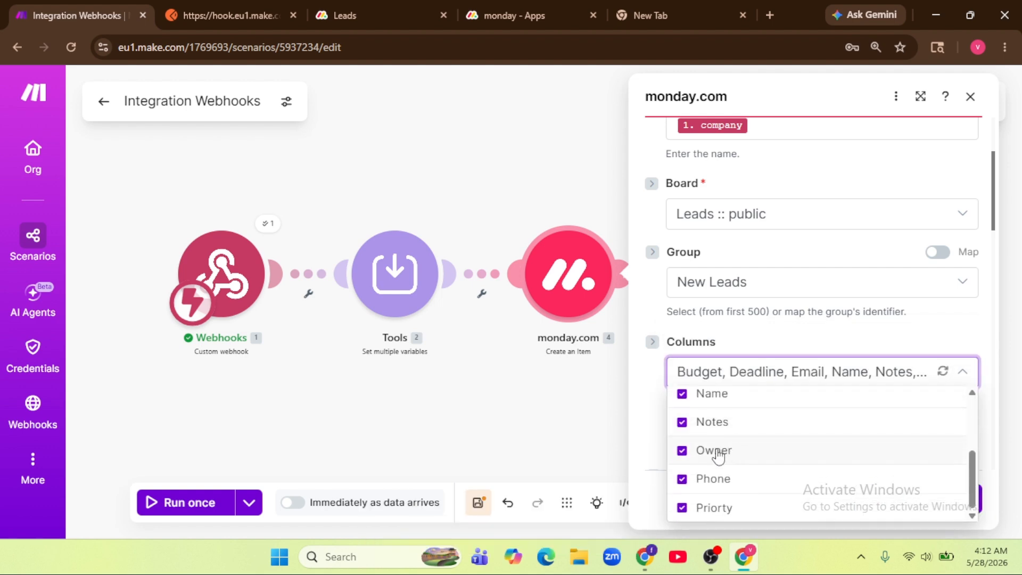
pyautogui.click(652, 381)
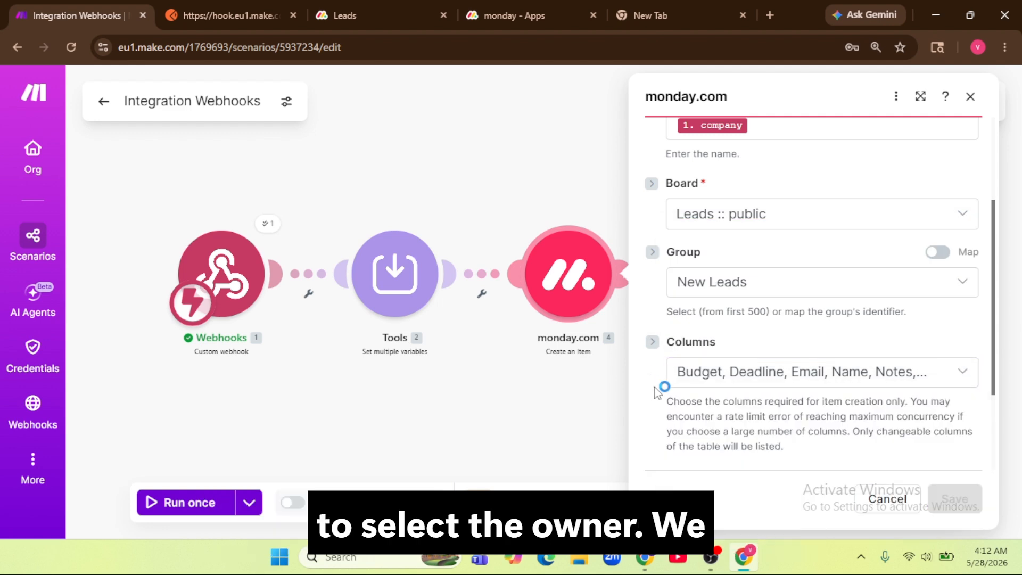
pyautogui.scroll(-10, 777, 345)
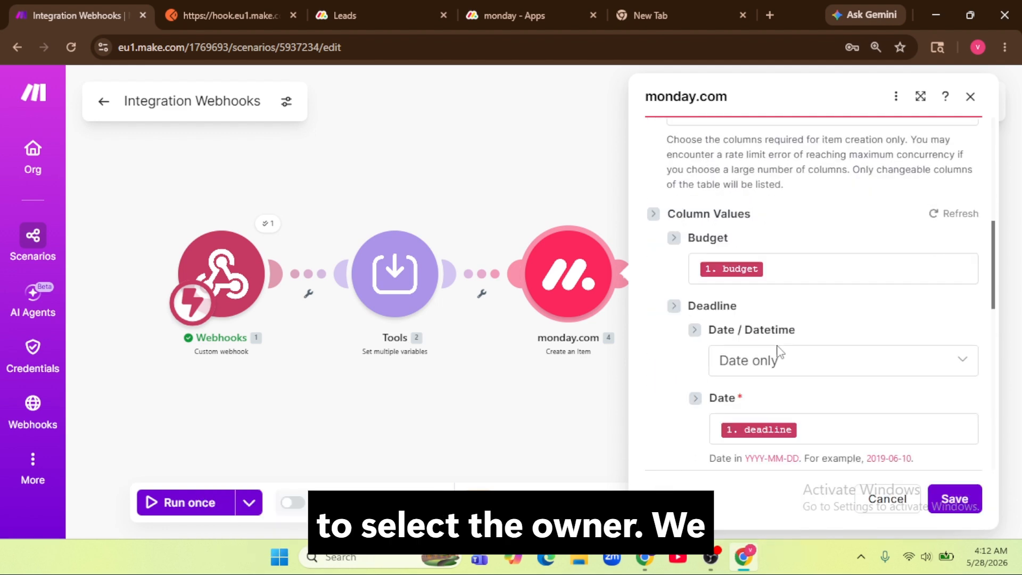
pyautogui.scroll(-4, 783, 339)
# Step: Map Phone to the webhook's phone value, then review the board's Priority labels
pyautogui.click(764, 230)
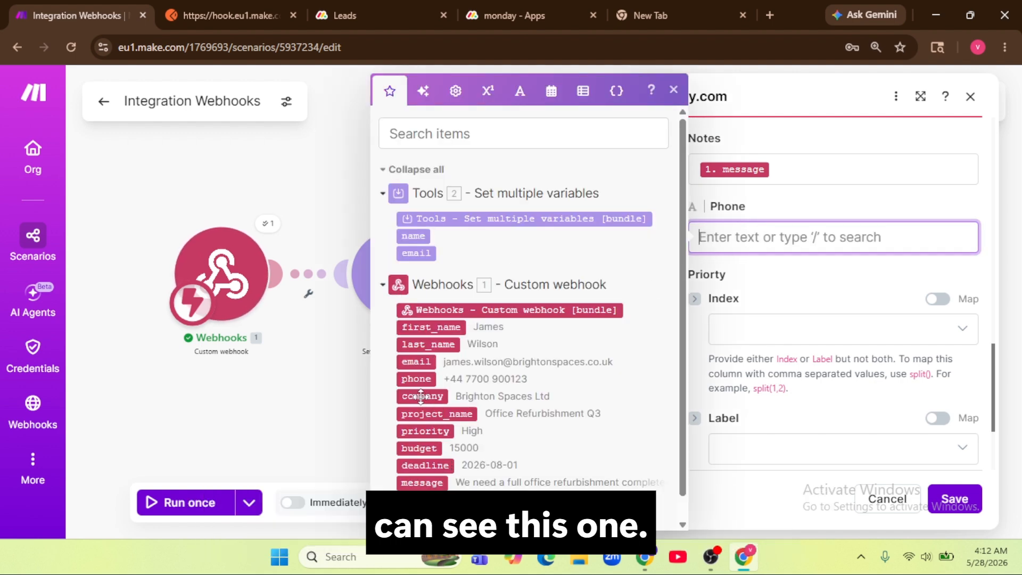
pyautogui.click(428, 379)
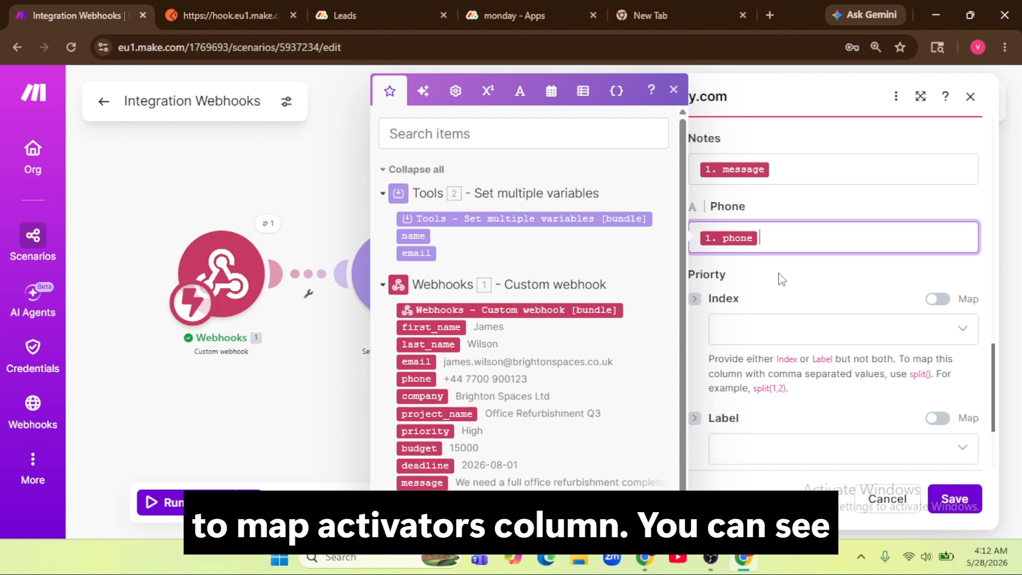
pyautogui.click(358, 13)
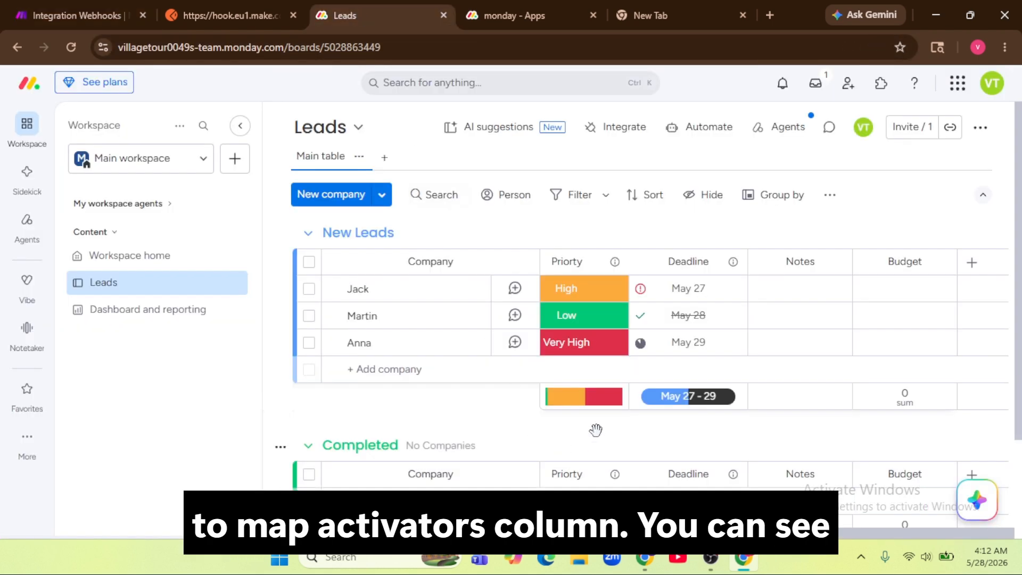
pyautogui.click(575, 298)
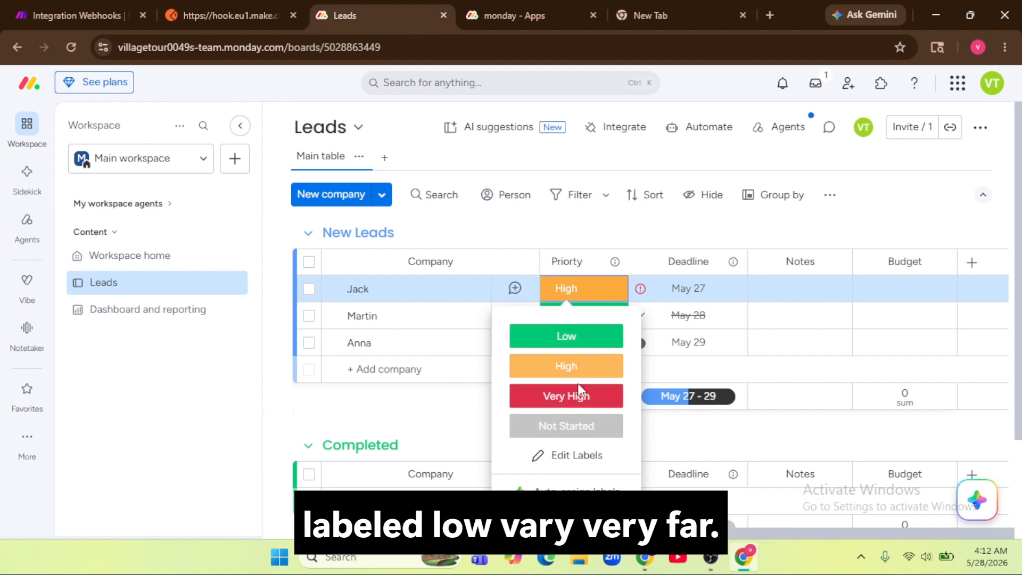
pyautogui.click(79, 16)
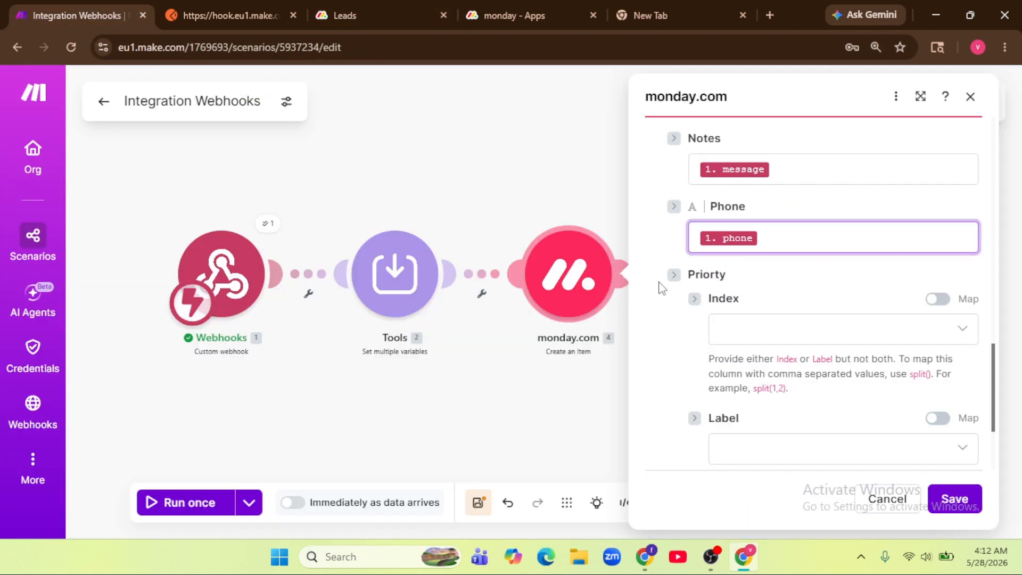
pyautogui.scroll(-2, 873, 350)
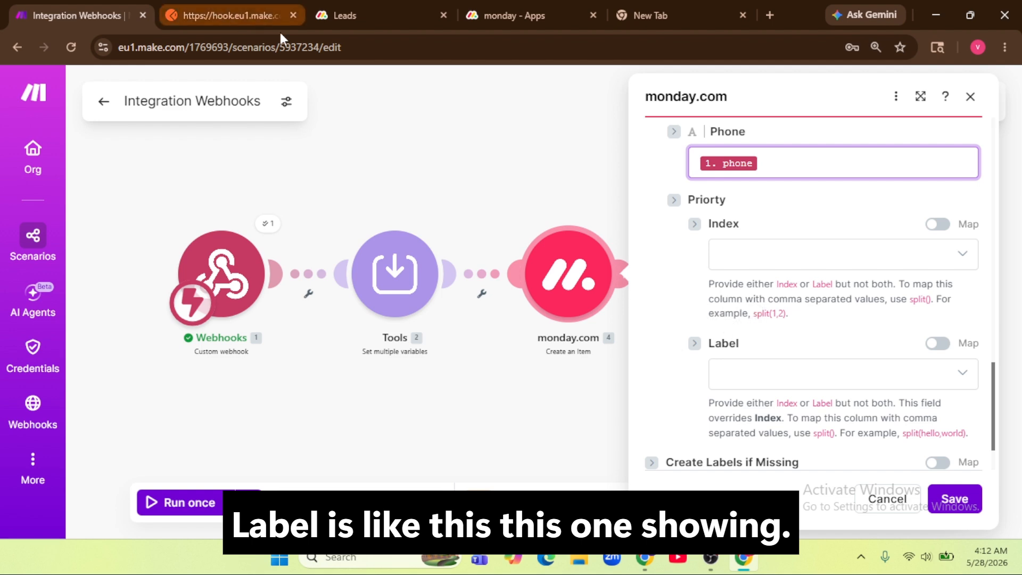
# Step: Compare the Priority label options on the board and in Make, initially picking High
pyautogui.click(343, 15)
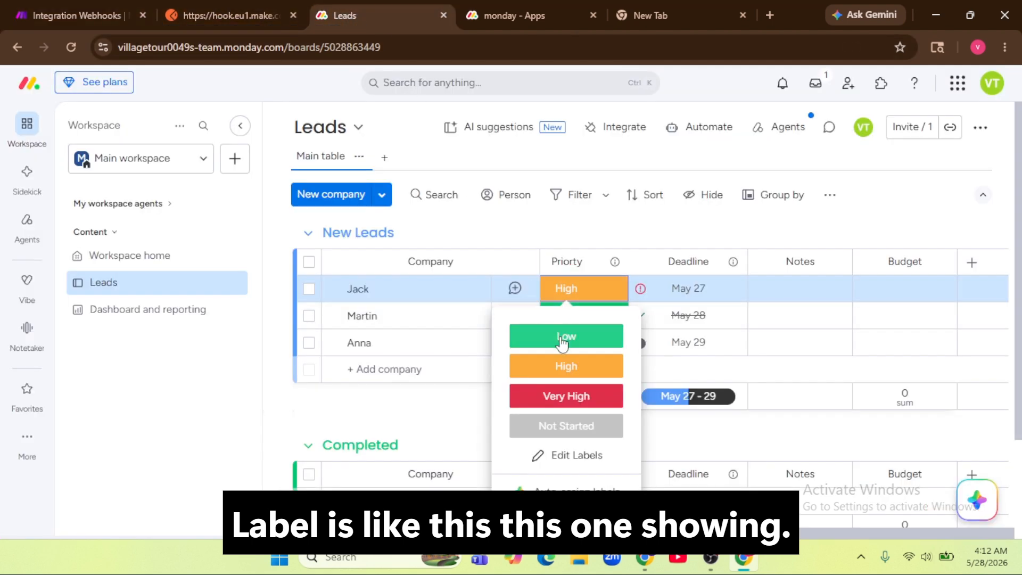
pyautogui.click(425, 413)
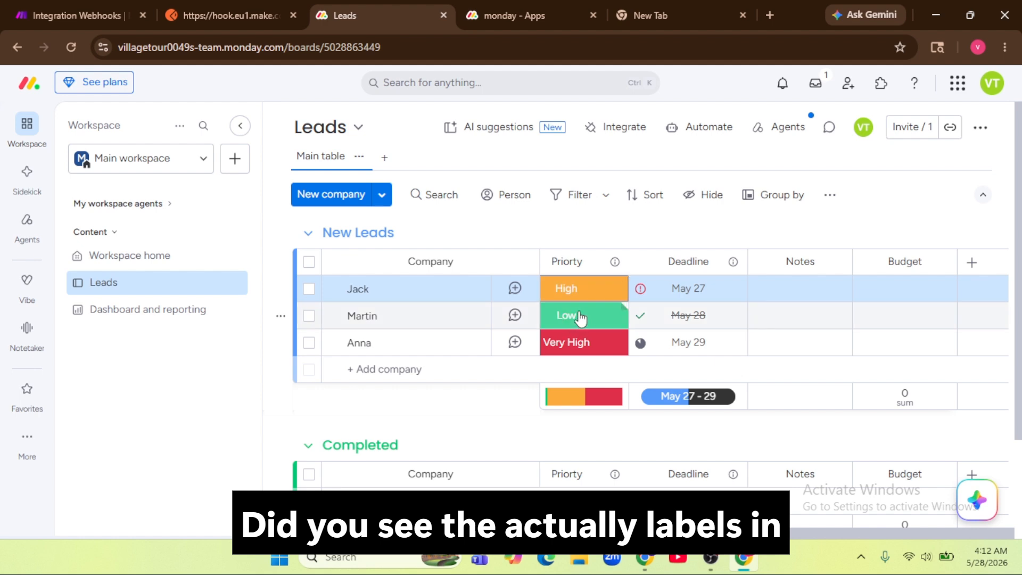
pyautogui.click(82, 3)
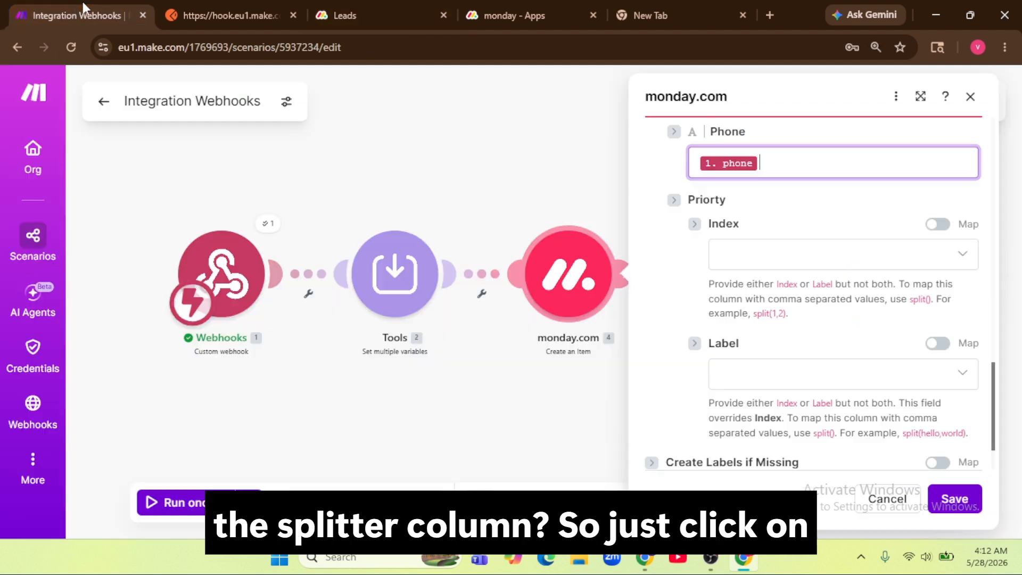
pyautogui.click(878, 374)
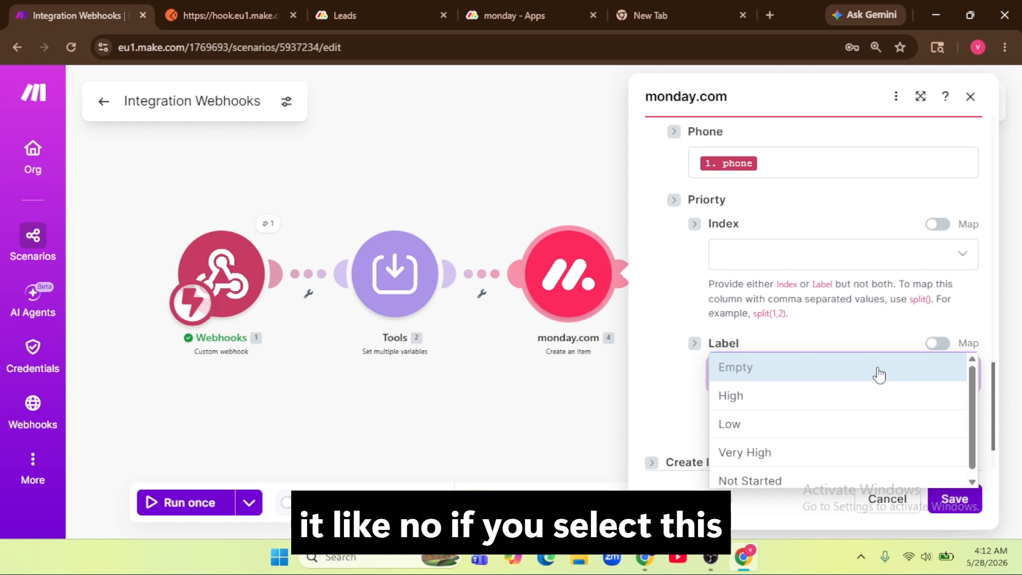
pyautogui.click(898, 334)
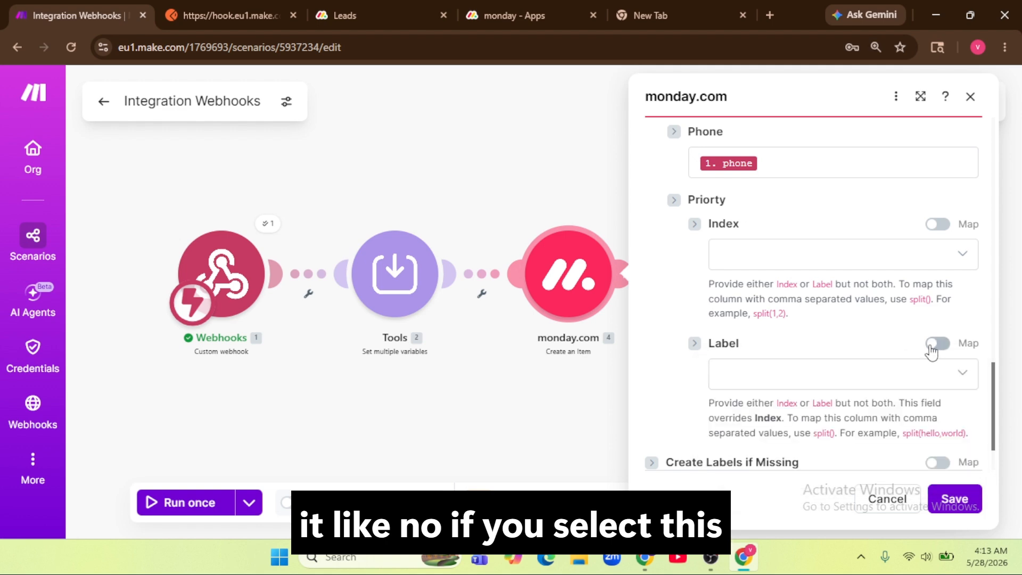
pyautogui.click(882, 382)
pyautogui.click(800, 397)
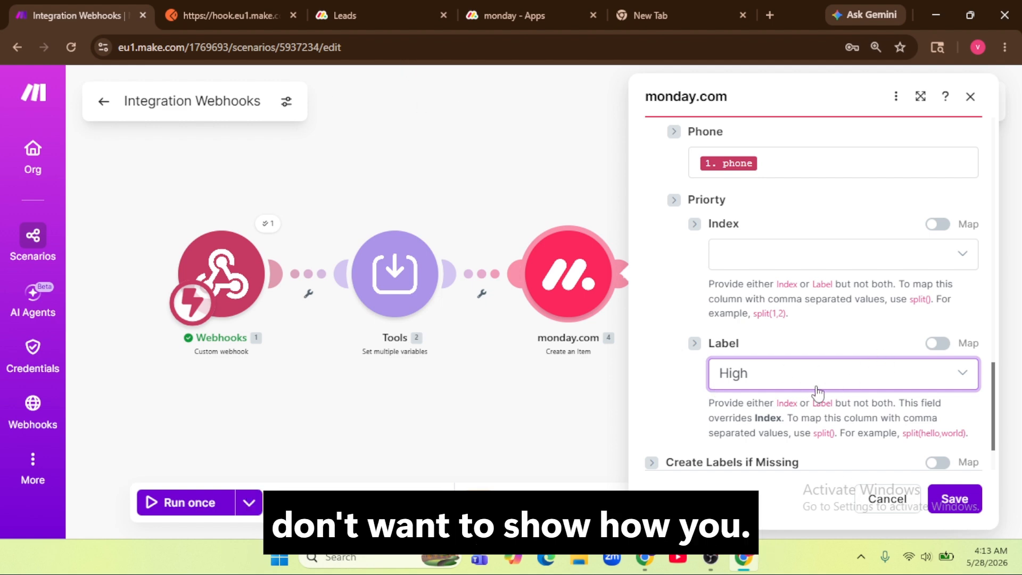
# Step: Map the Priority label to the webhook's priority value instead of High and save the module
pyautogui.click(931, 343)
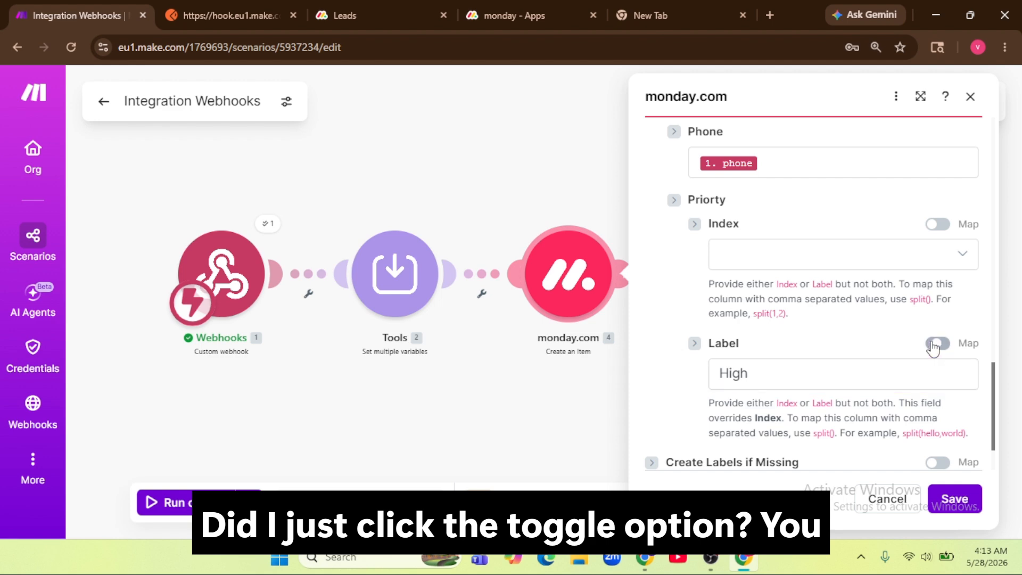
pyautogui.click(780, 384)
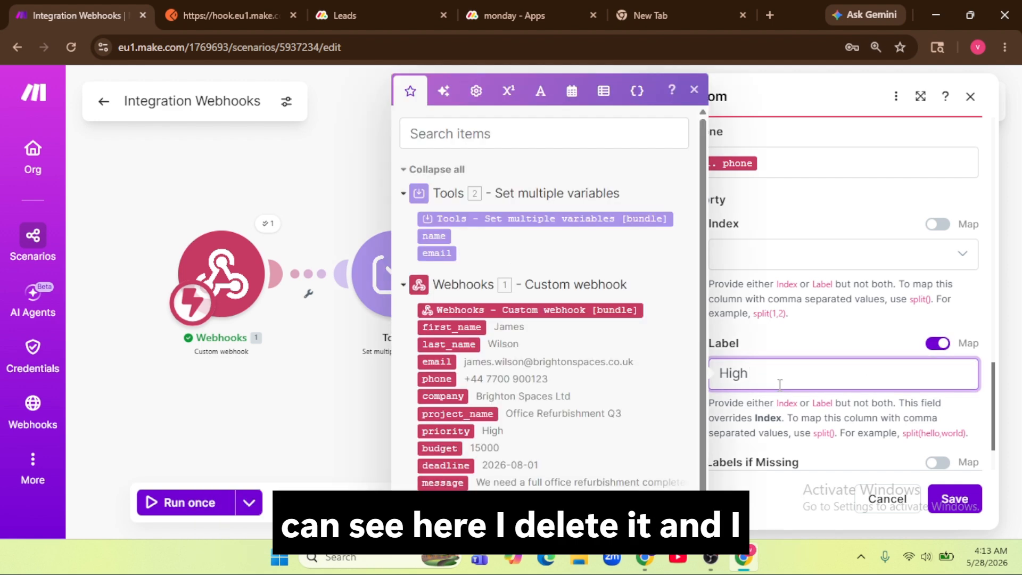
pyautogui.press('BackSpace')
pyautogui.press('BackSpace')
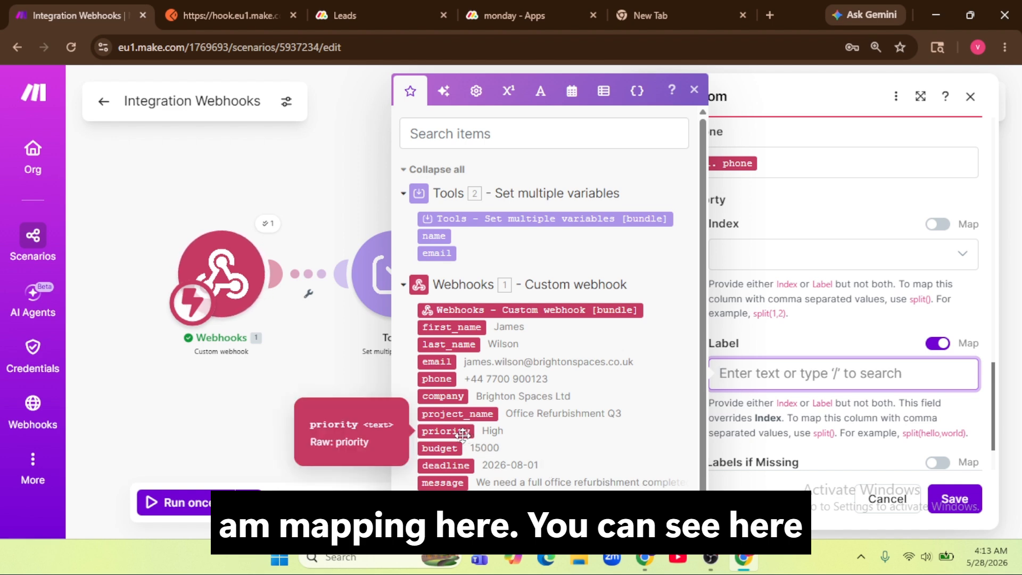
pyautogui.click(441, 433)
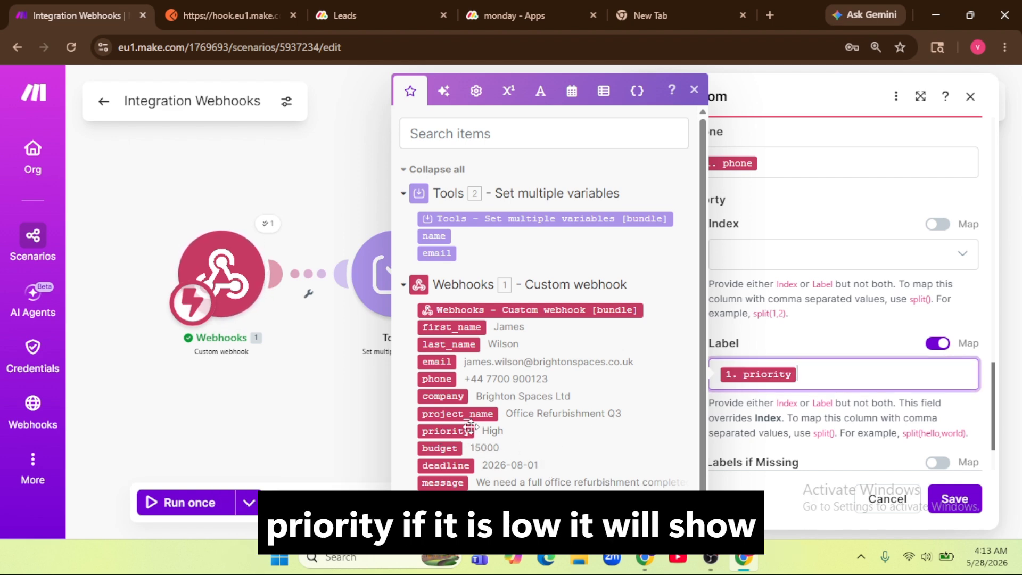
pyautogui.click(342, 16)
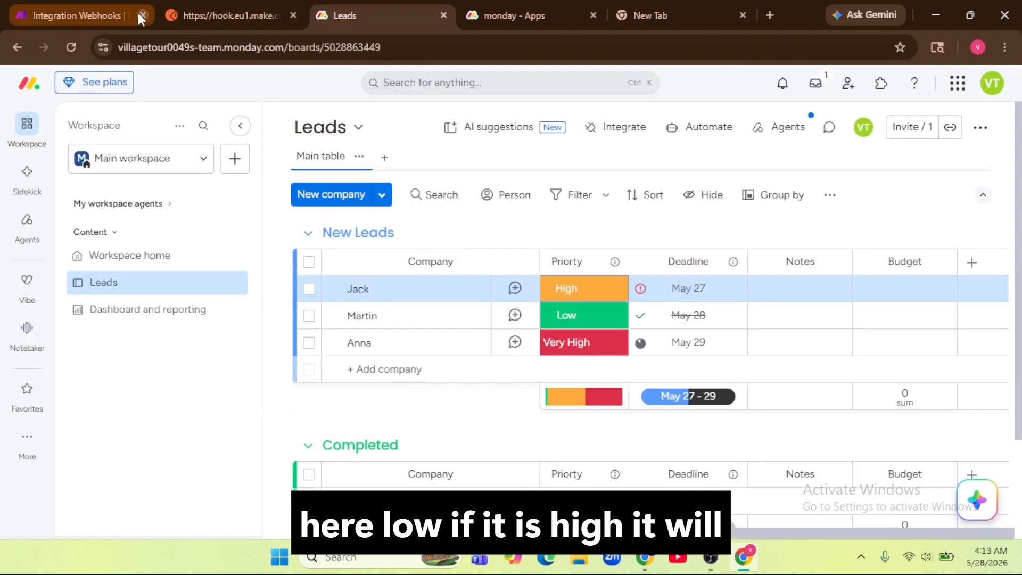
pyautogui.click(101, 8)
pyautogui.click(800, 375)
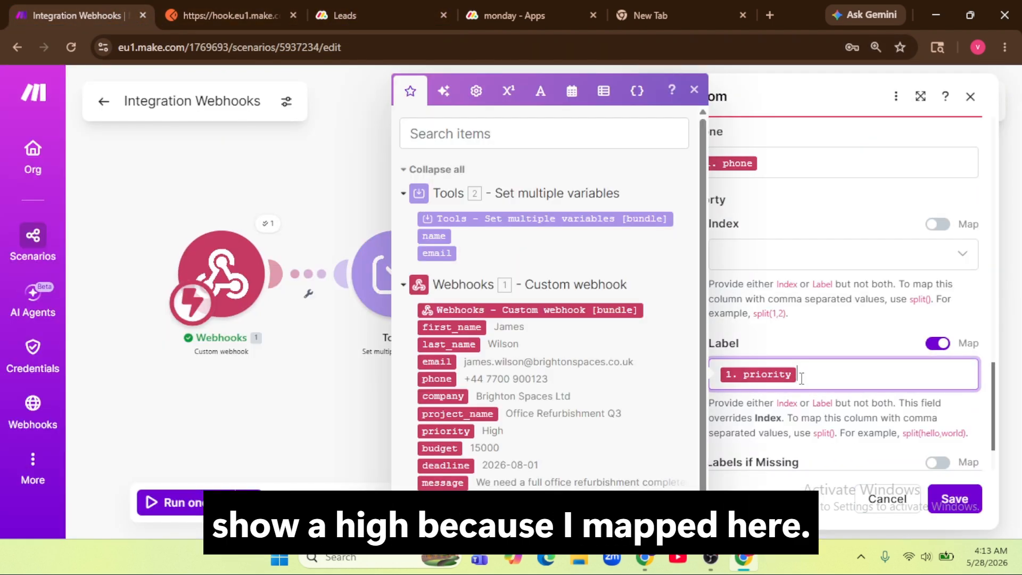
pyautogui.scroll(-2, 830, 404)
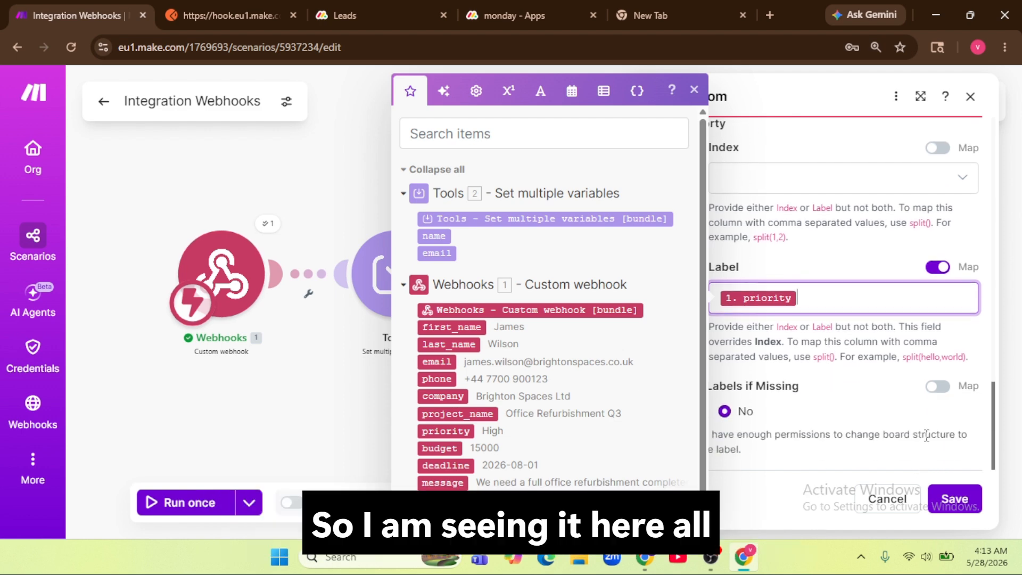
pyautogui.click(958, 503)
pyautogui.moveTo(772, 351); pyautogui.dragTo(864, 341)
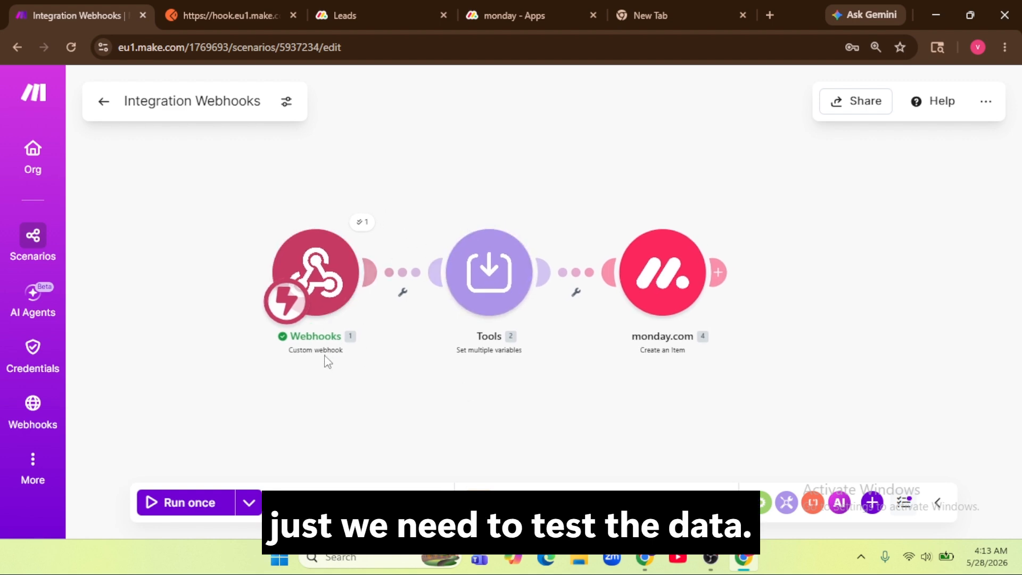
# Step: Run the scenario once and switch to the Postman request tab
pyautogui.click(207, 506)
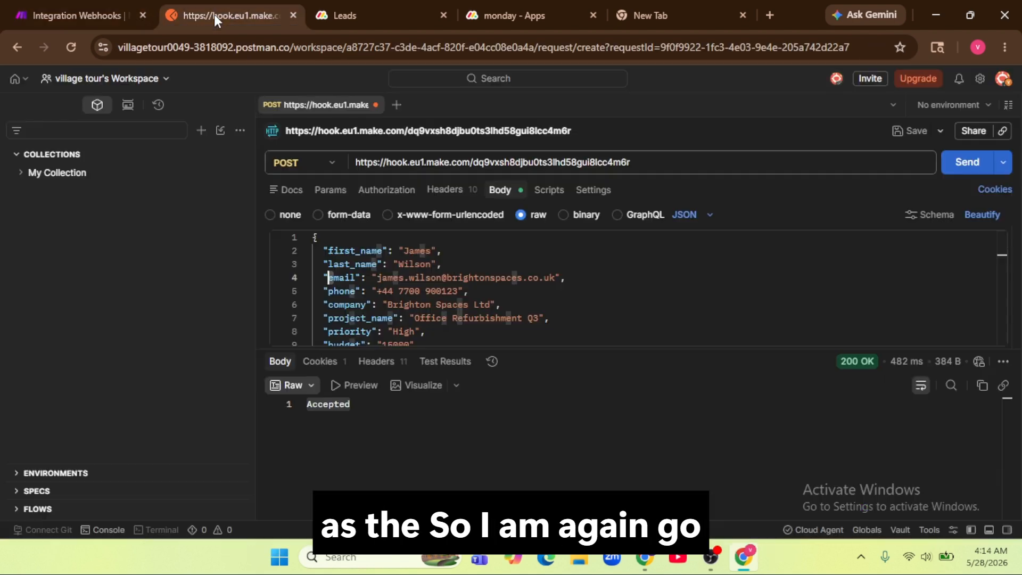
pyautogui.click(214, 14)
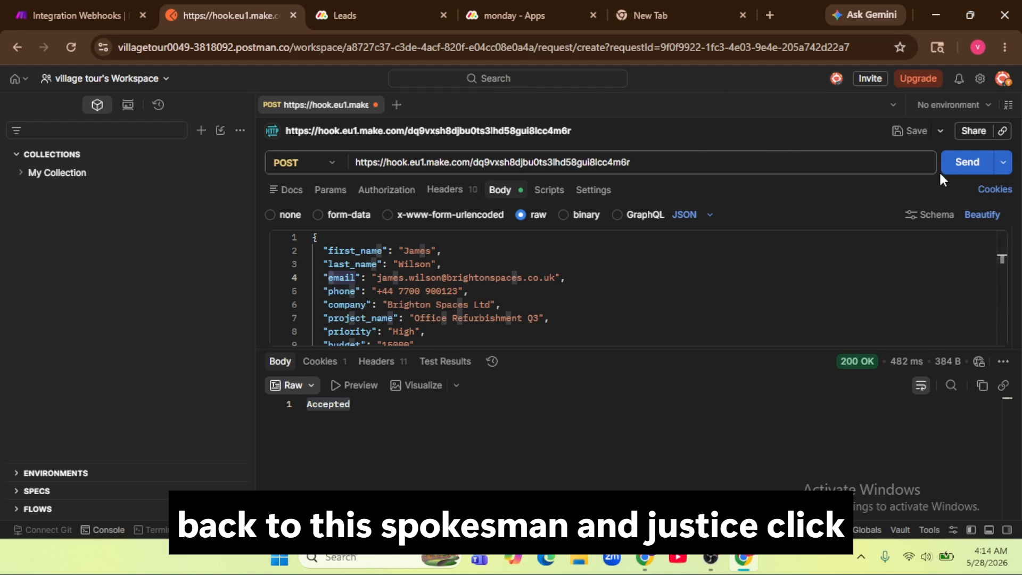
# Step: Resend the Postman request and confirm Webhooks, Tools and monday.com each processed one bundle
pyautogui.click(963, 165)
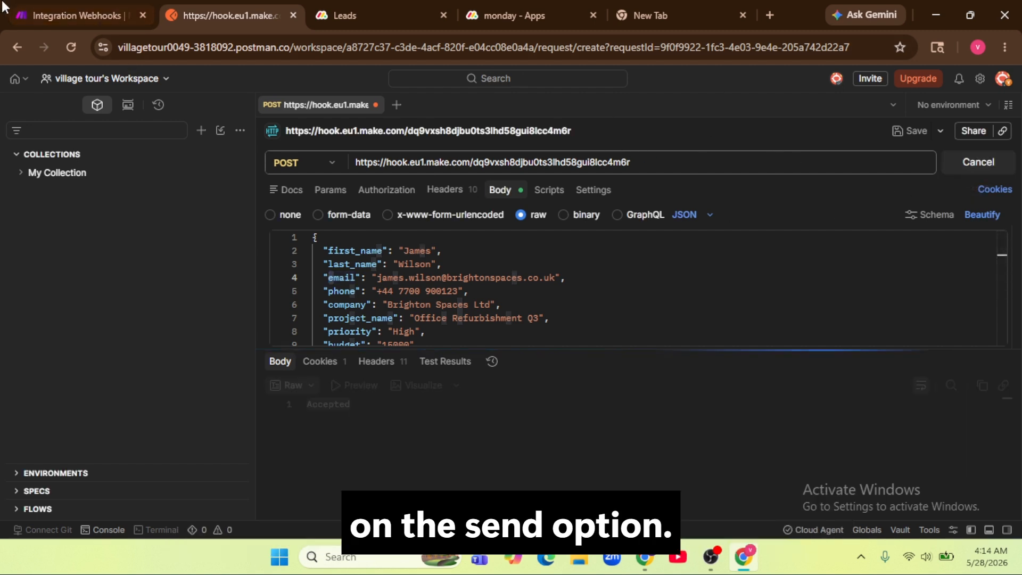
pyautogui.click(76, 12)
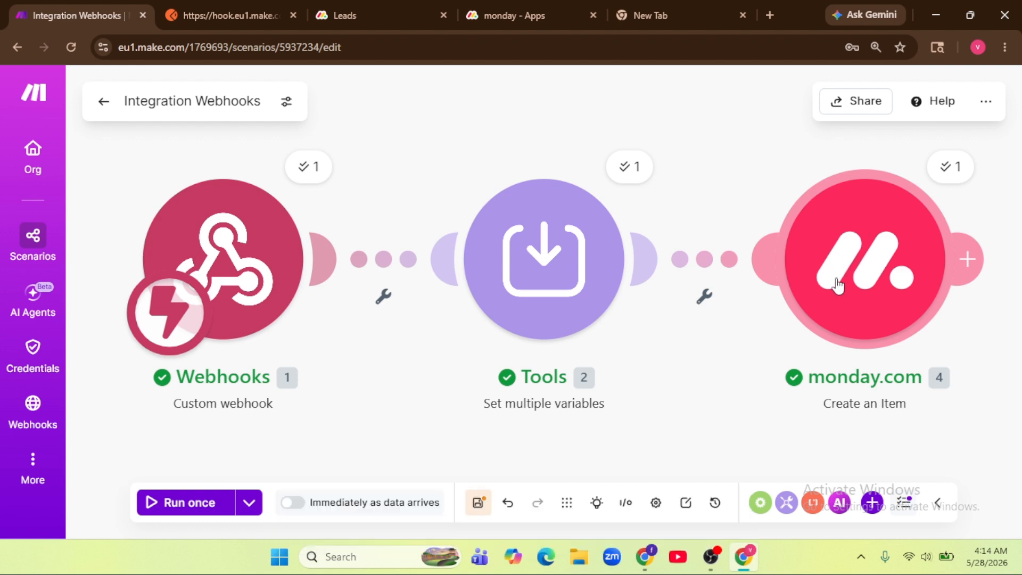
# Step: Inspect the webhook's raw output and find the company value Brighton Spaces Ltd
pyautogui.click(394, 11)
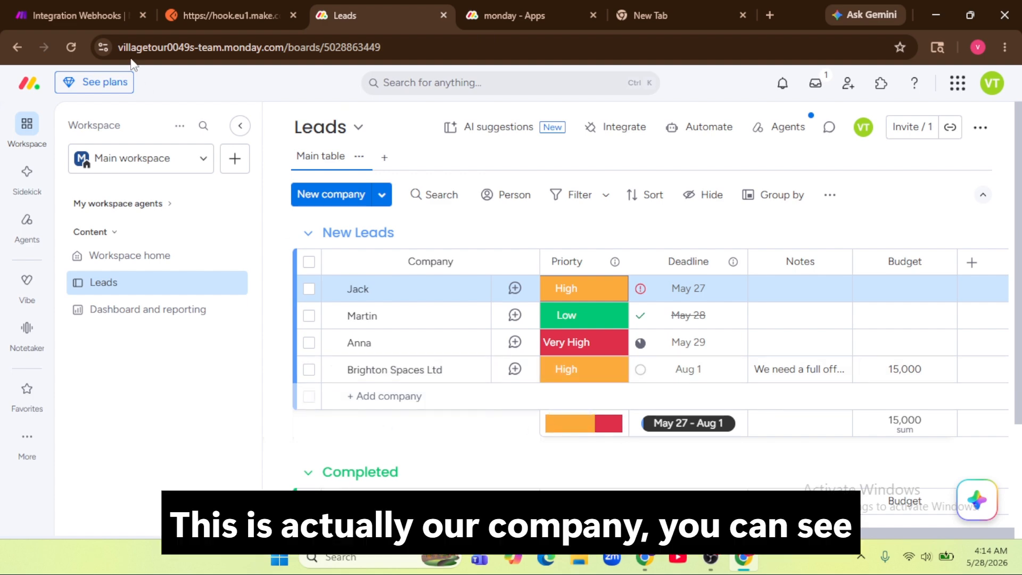
pyautogui.click(122, 16)
pyautogui.click(305, 169)
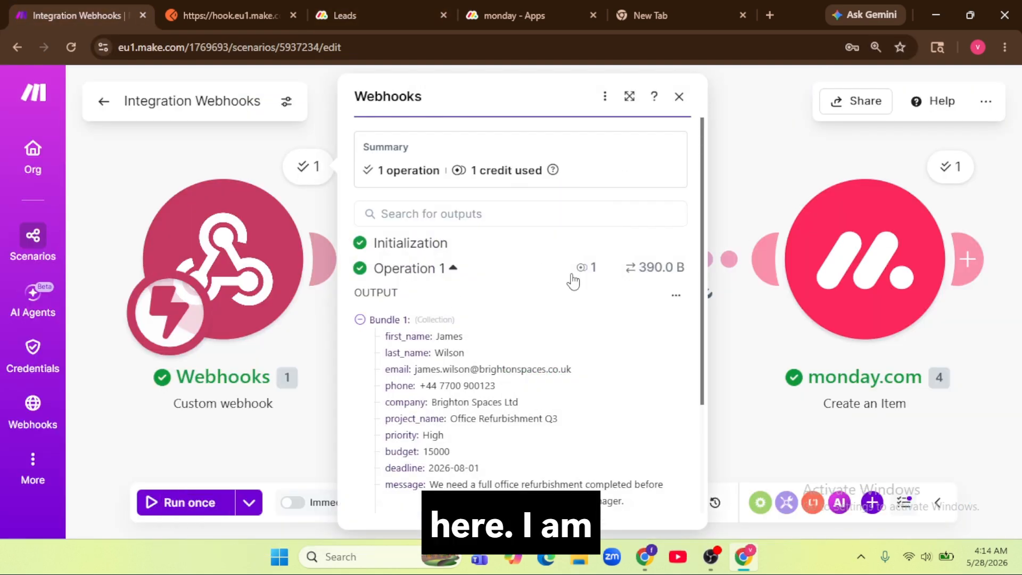
pyautogui.click(676, 293)
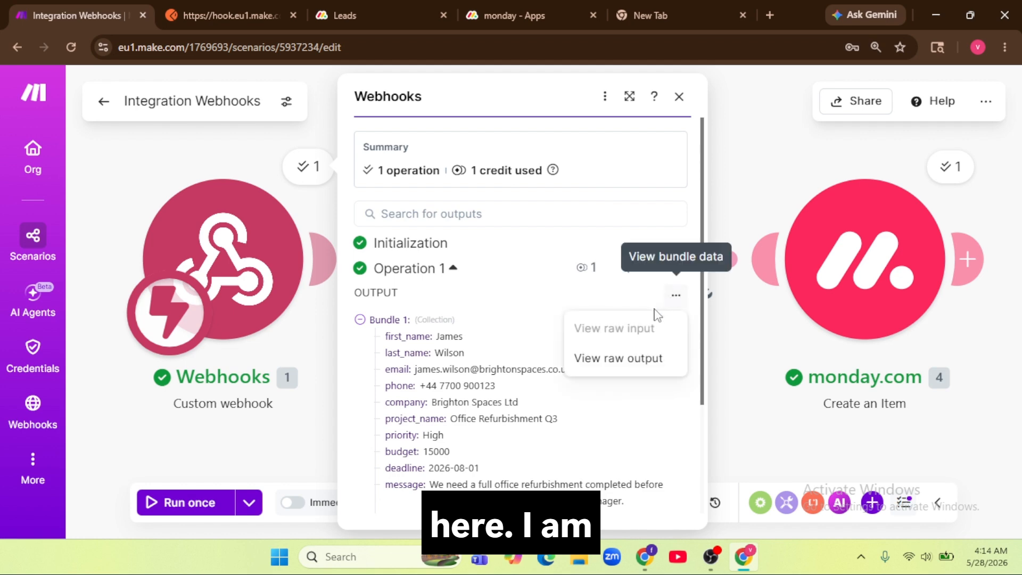
pyautogui.click(628, 357)
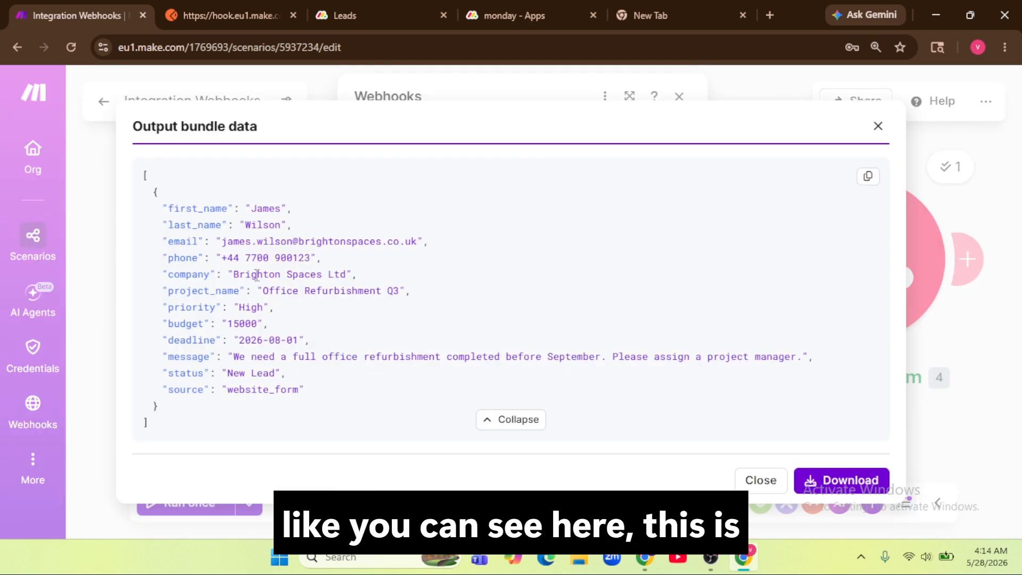
pyautogui.moveTo(228, 275); pyautogui.dragTo(353, 279)
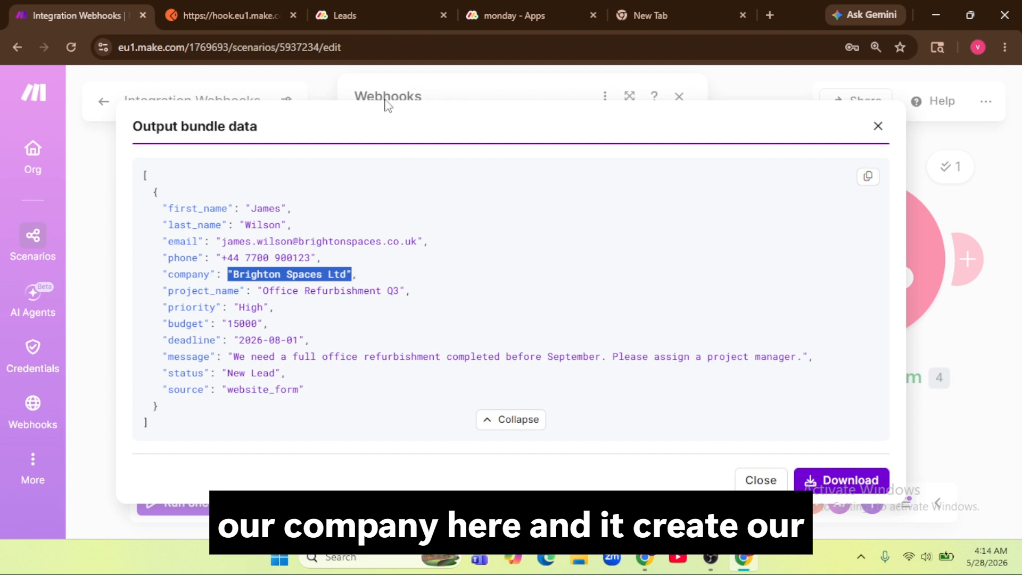
# Step: Check the Leads board for the new Brighton Spaces Ltd lead with phone and 15,000 budget
pyautogui.click(394, 16)
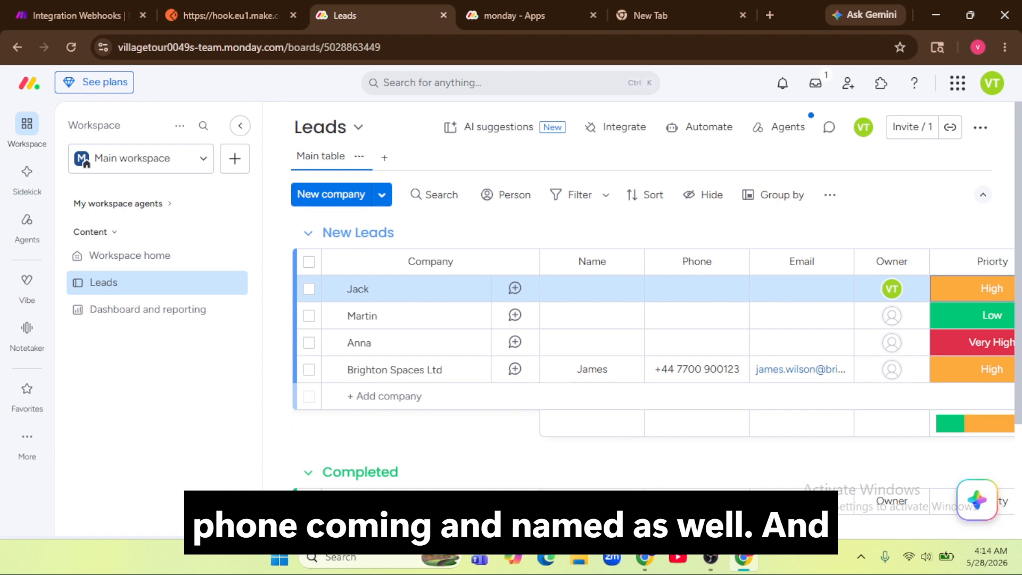
pyautogui.hscroll(10, 820, 522)
pyautogui.hscroll(2, 888, 518)
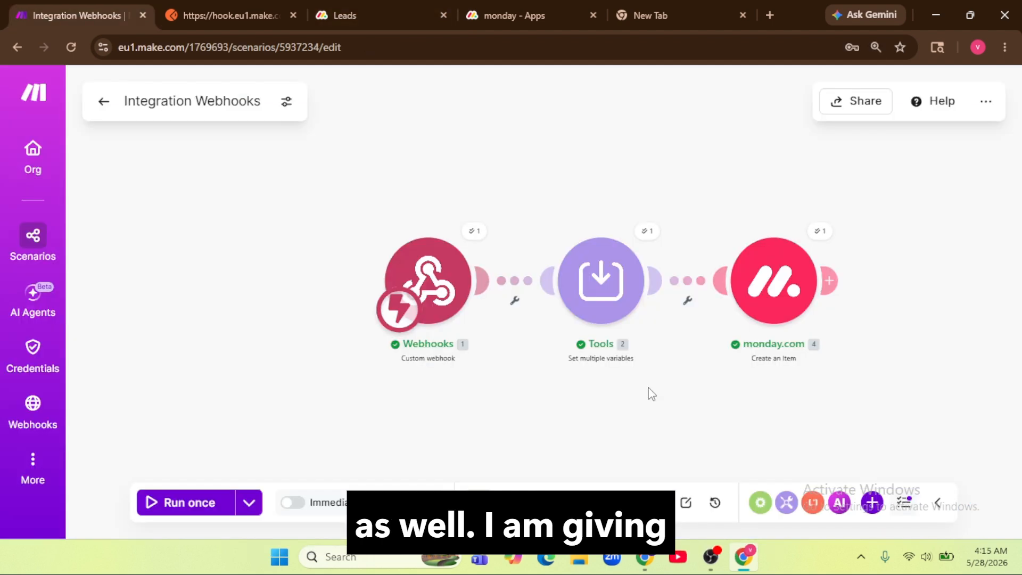
pyautogui.moveTo(643, 385); pyautogui.dragTo(403, 376)
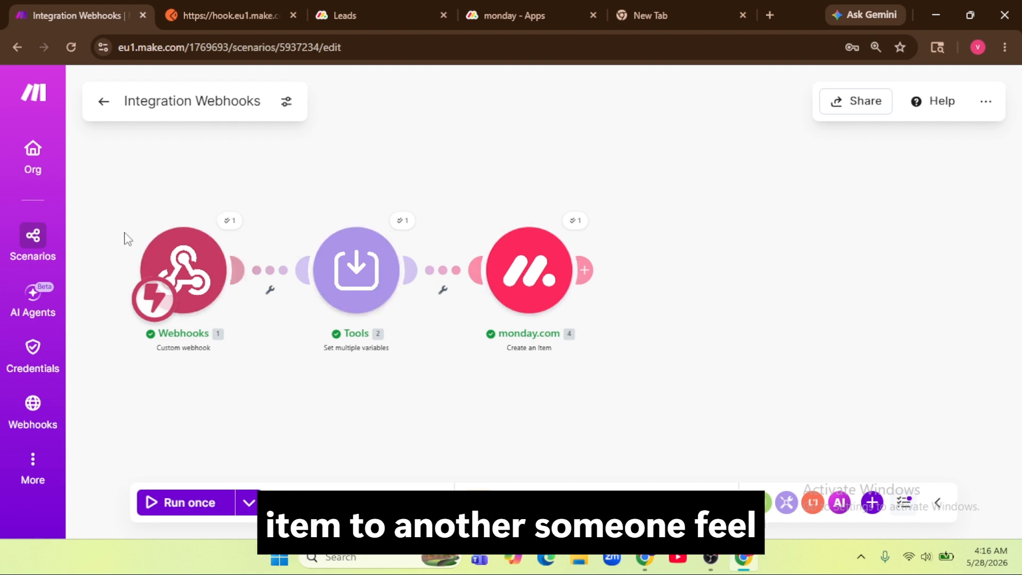
# Step: Move the Create an Item module right to make room for a new module
pyautogui.click(586, 270)
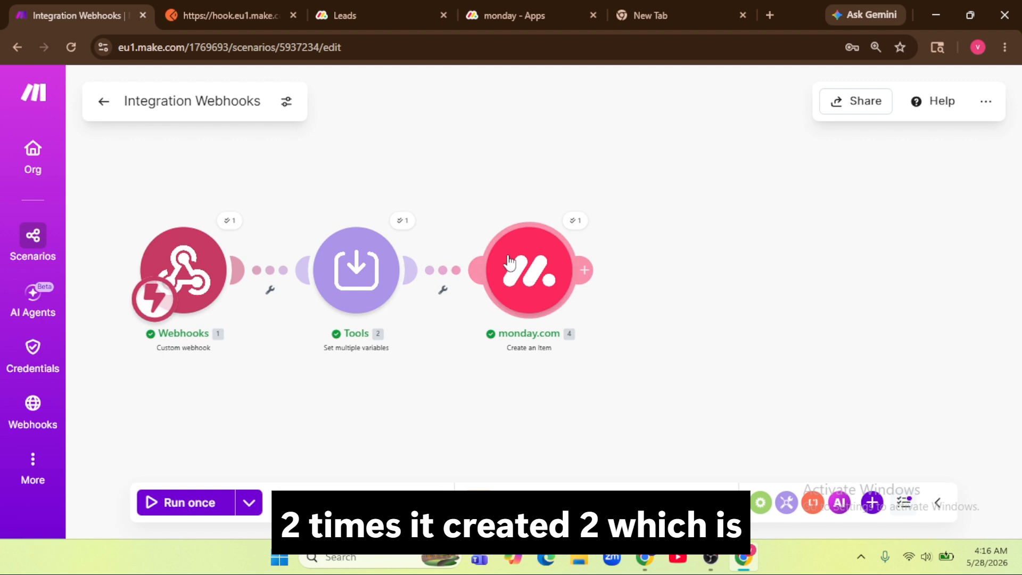
pyautogui.moveTo(528, 262); pyautogui.dragTo(676, 255)
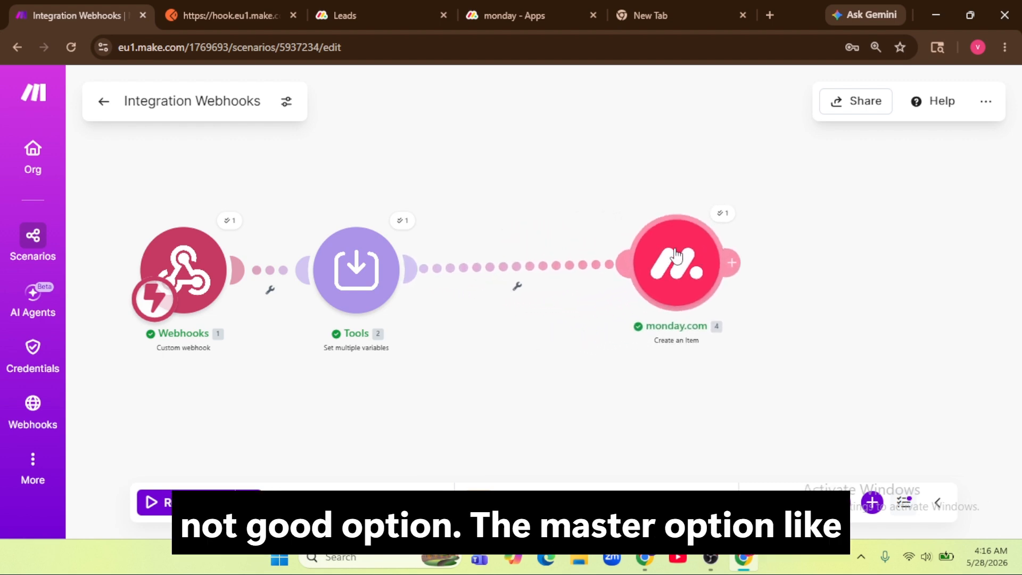
pyautogui.click(385, 15)
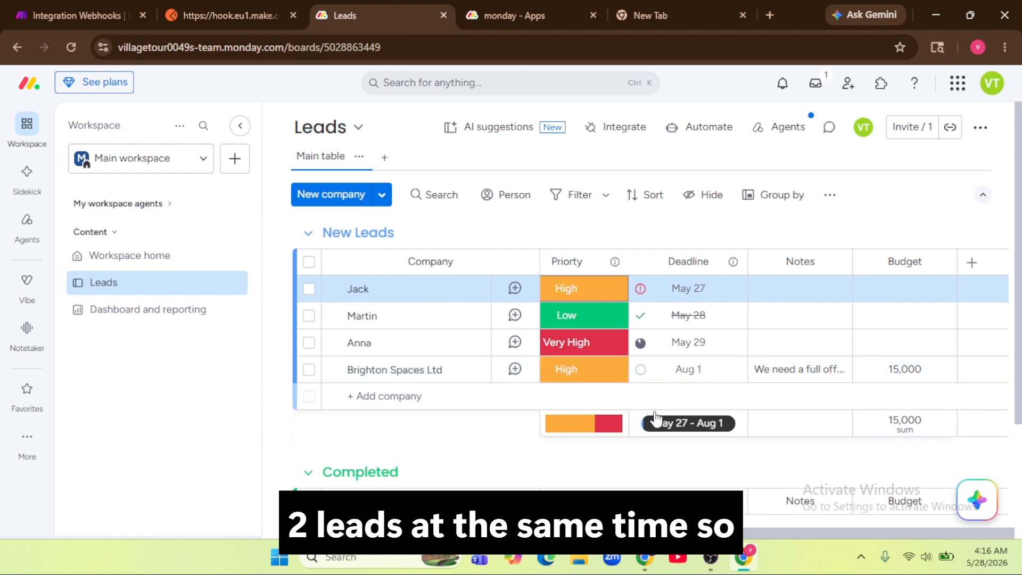
pyautogui.click(128, 16)
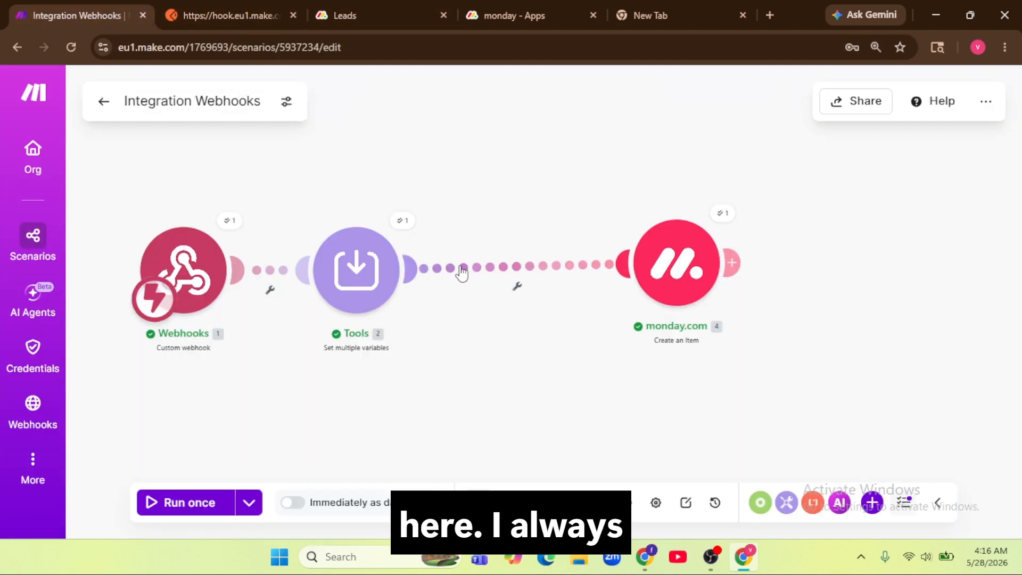
# Step: Insert a monday.com Search Items in the Board by Column Values module after Tools
pyautogui.click(516, 261)
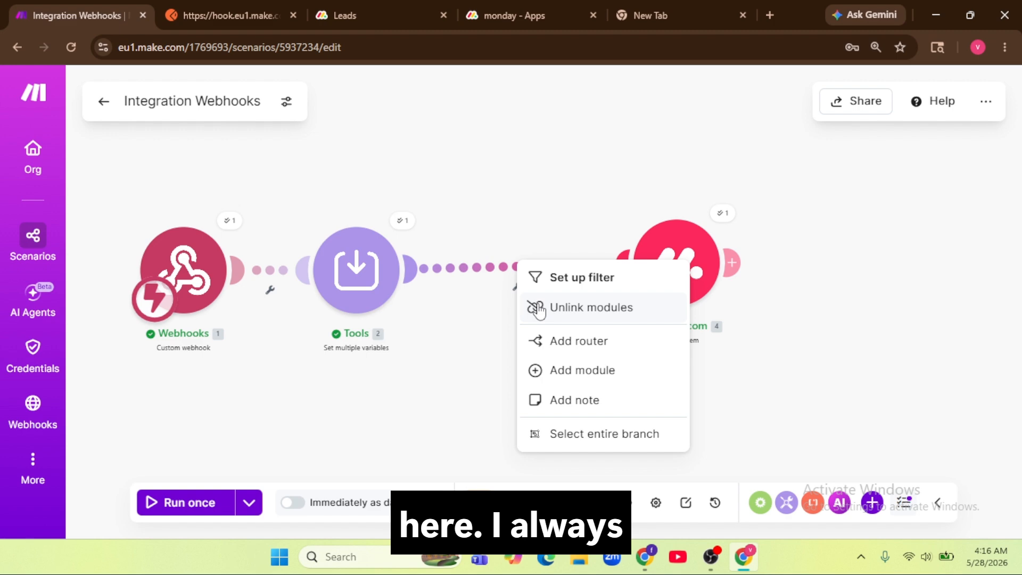
pyautogui.click(556, 367)
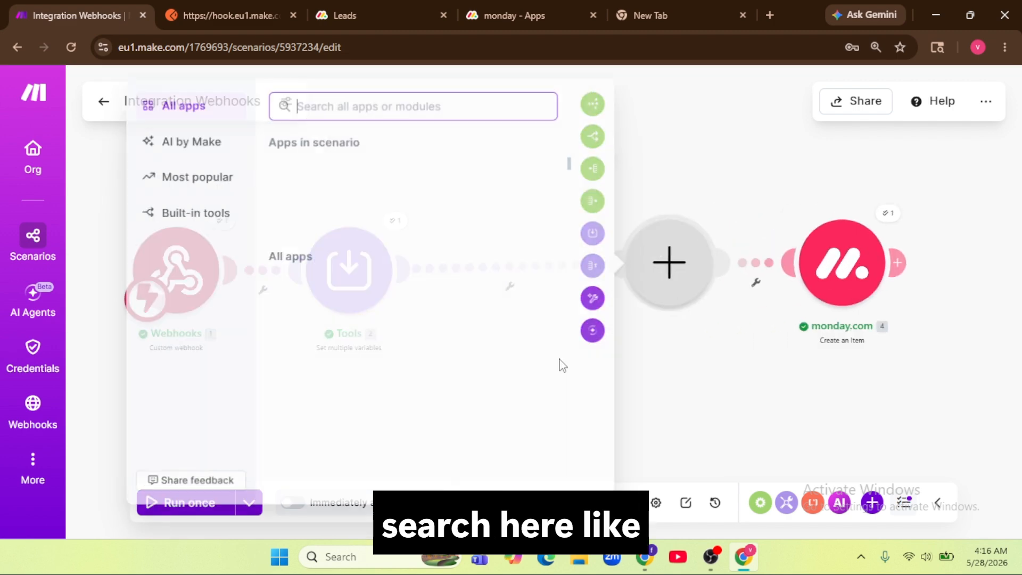
pyautogui.click(417, 217)
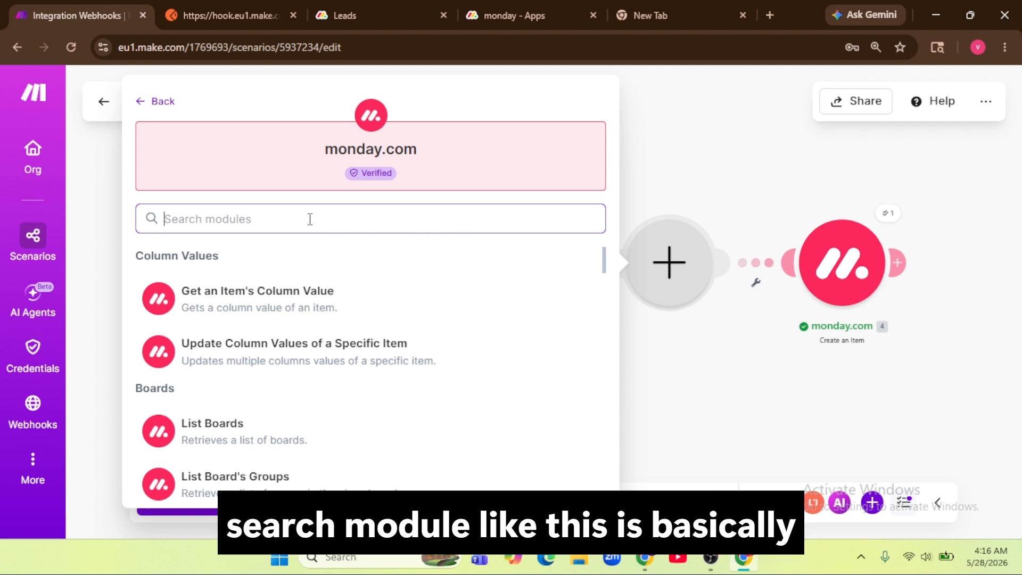
pyautogui.write('serc')
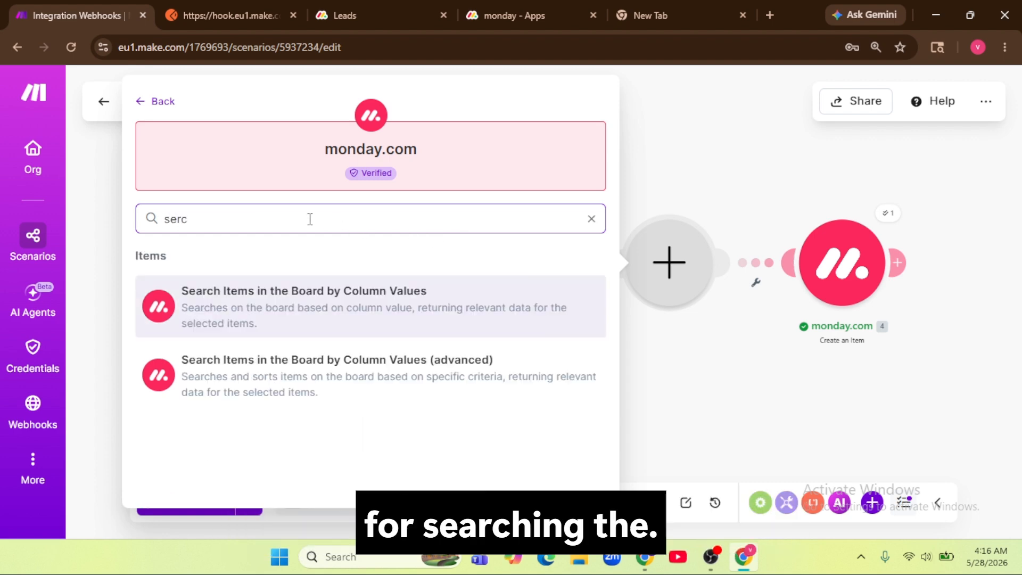
pyautogui.click(339, 306)
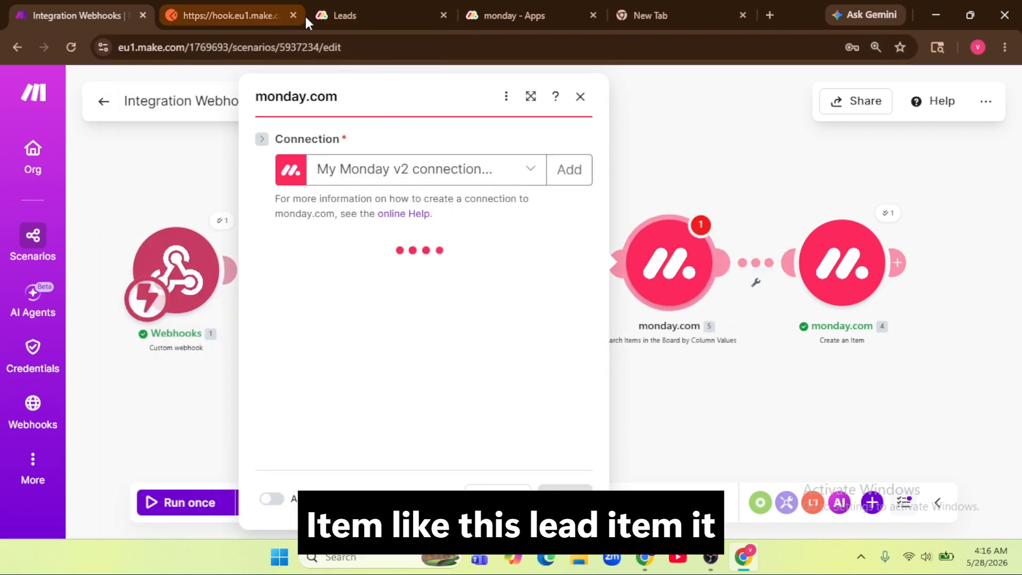
# Step: Set the Search Items module's Board ID to Leads :: public
pyautogui.click(356, 16)
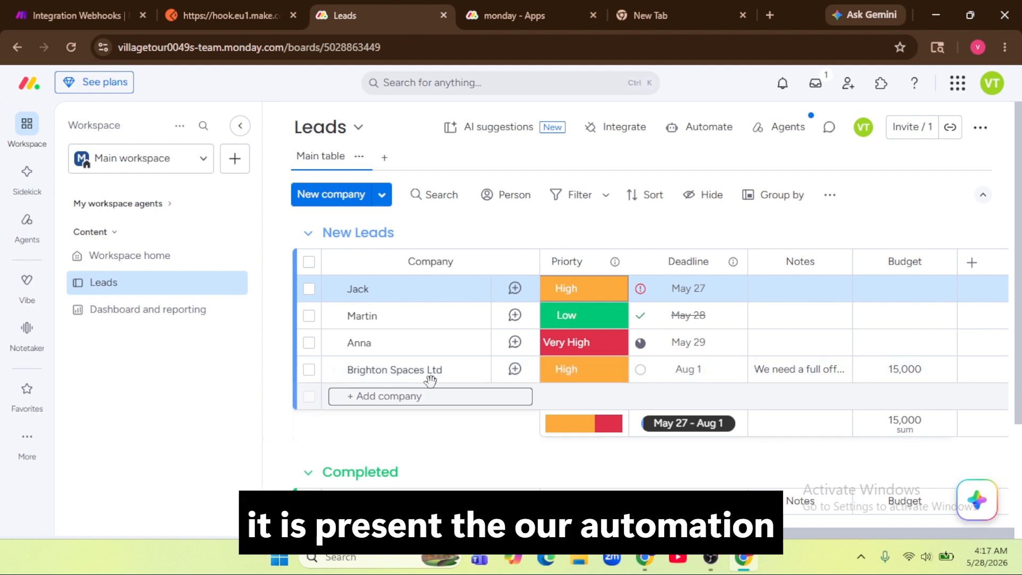
pyautogui.click(65, 16)
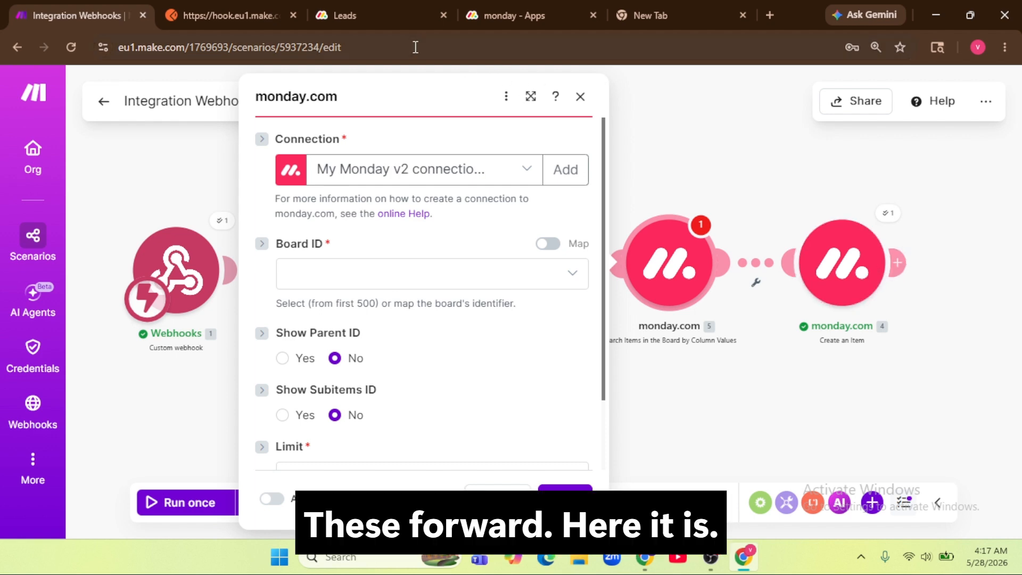
pyautogui.click(382, 22)
pyautogui.click(85, 17)
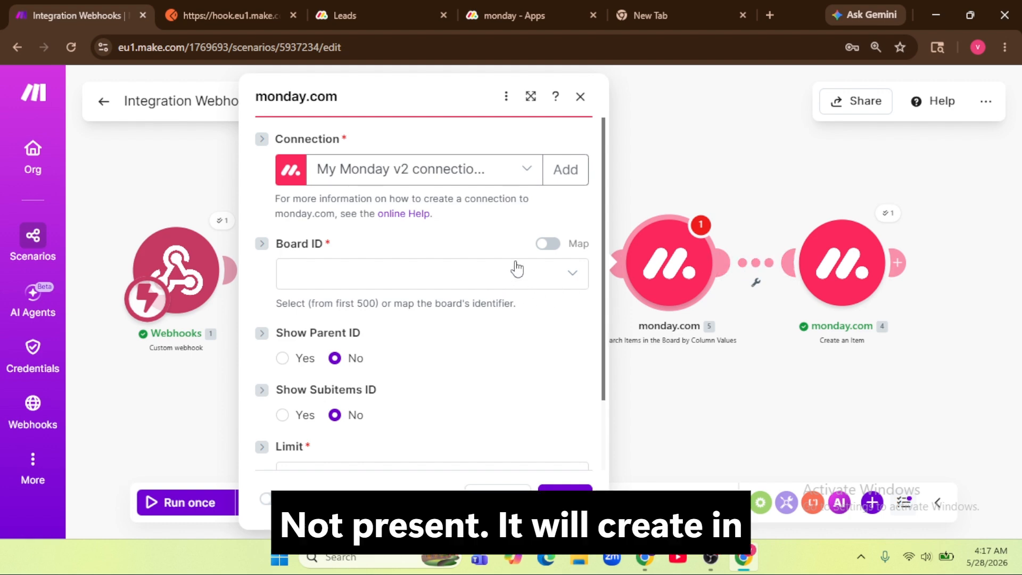
pyautogui.click(495, 273)
pyautogui.click(464, 305)
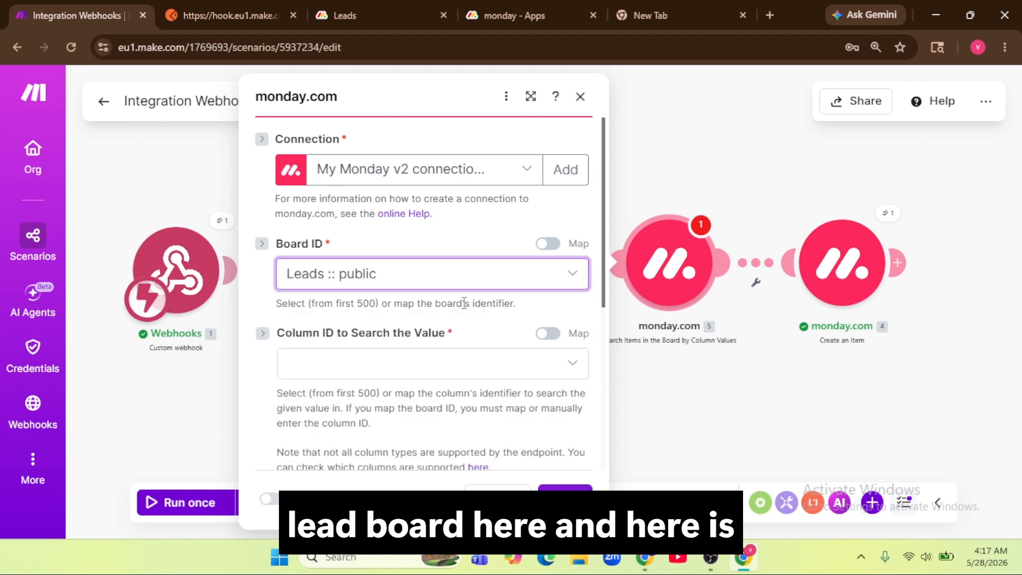
pyautogui.scroll(-2, 329, 283)
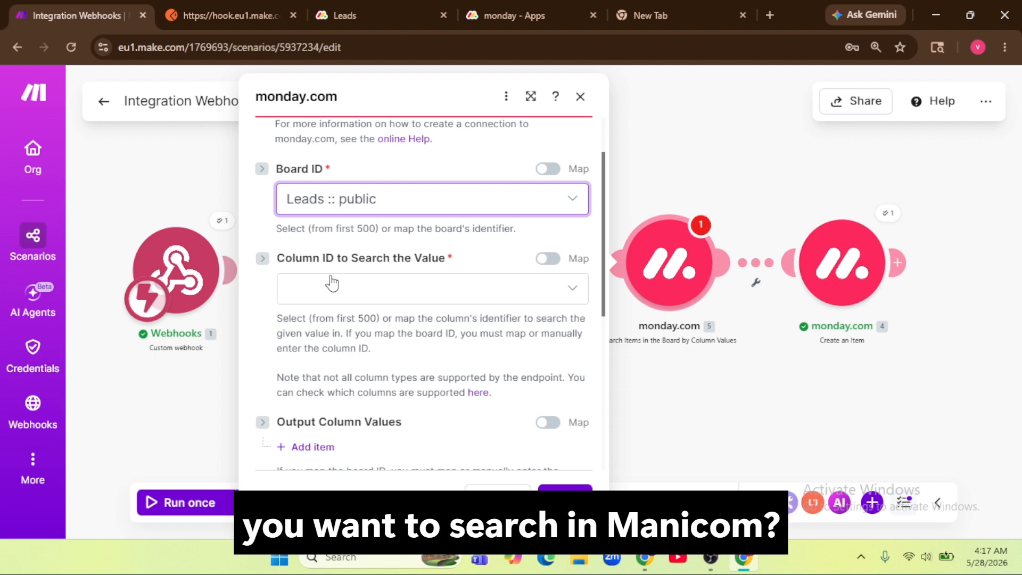
# Step: Search the Email column for the Tools email value and save the module
pyautogui.click(328, 3)
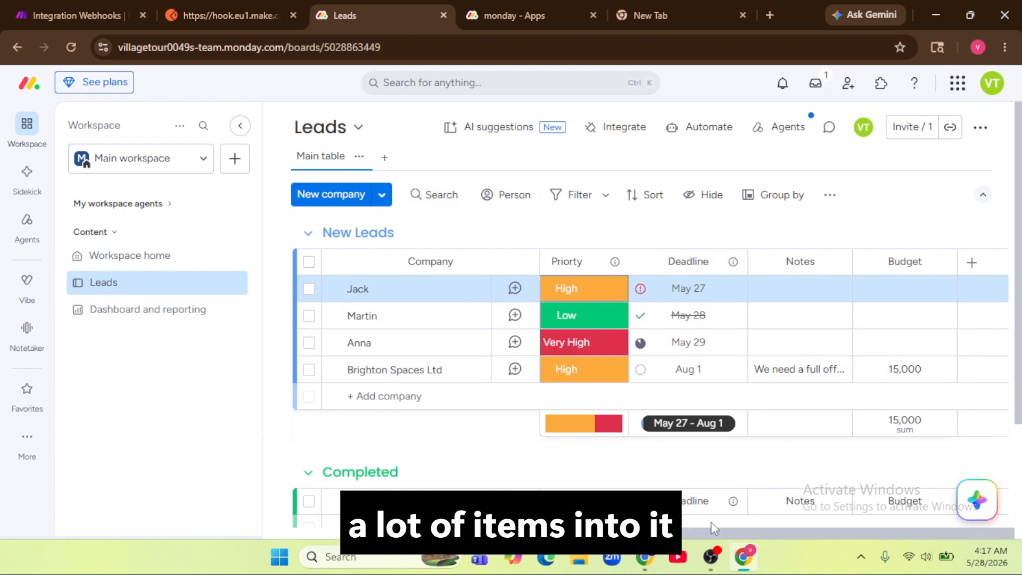
pyautogui.moveTo(798, 533); pyautogui.dragTo(622, 533)
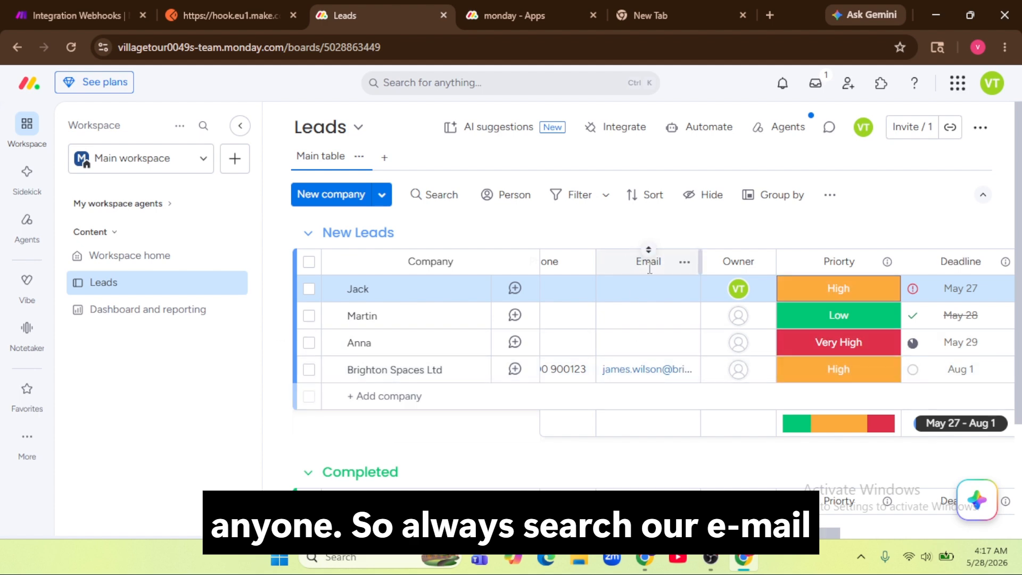
pyautogui.click(118, 17)
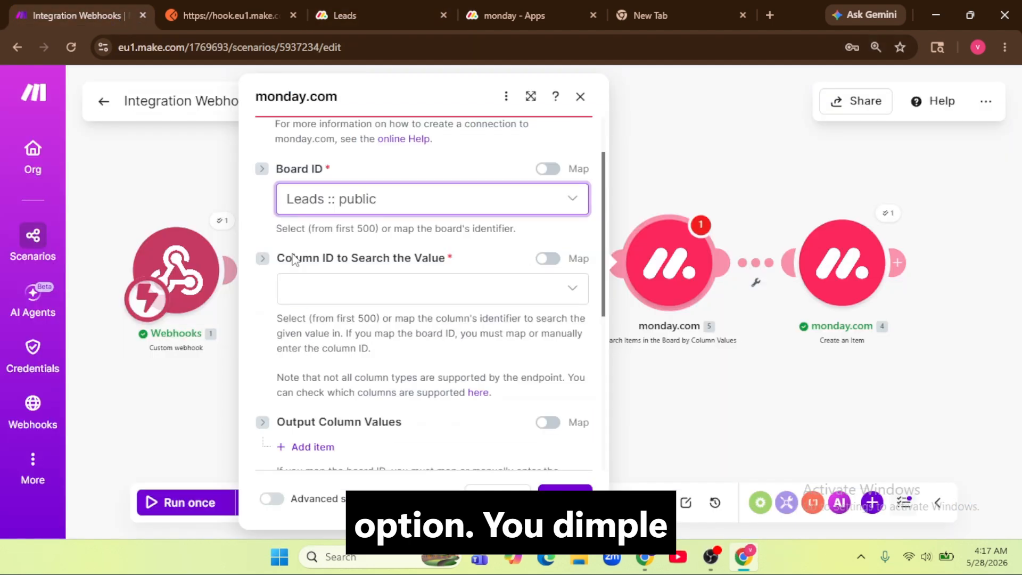
pyautogui.click(384, 290)
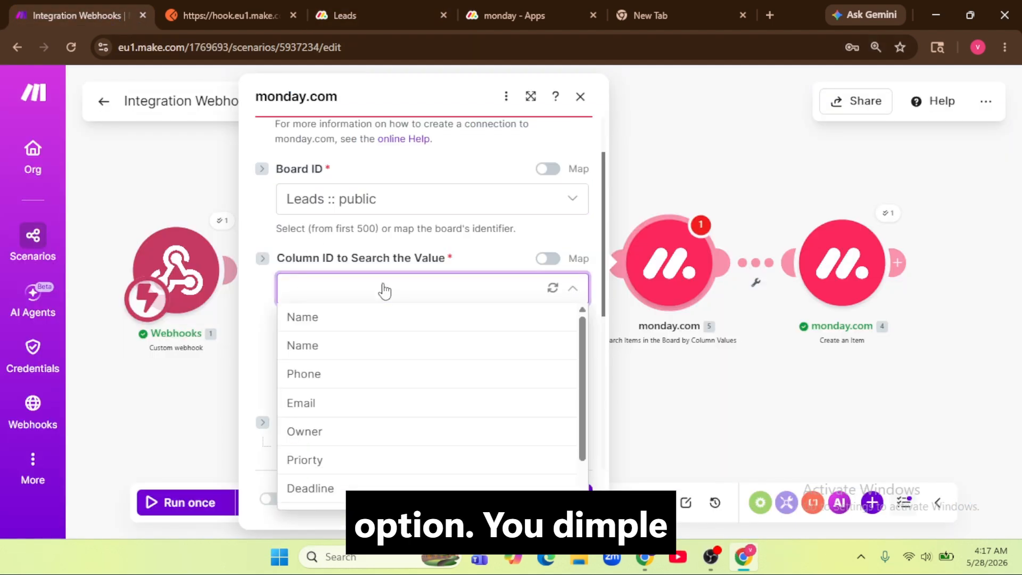
pyautogui.click(351, 403)
pyautogui.scroll(-3, 350, 398)
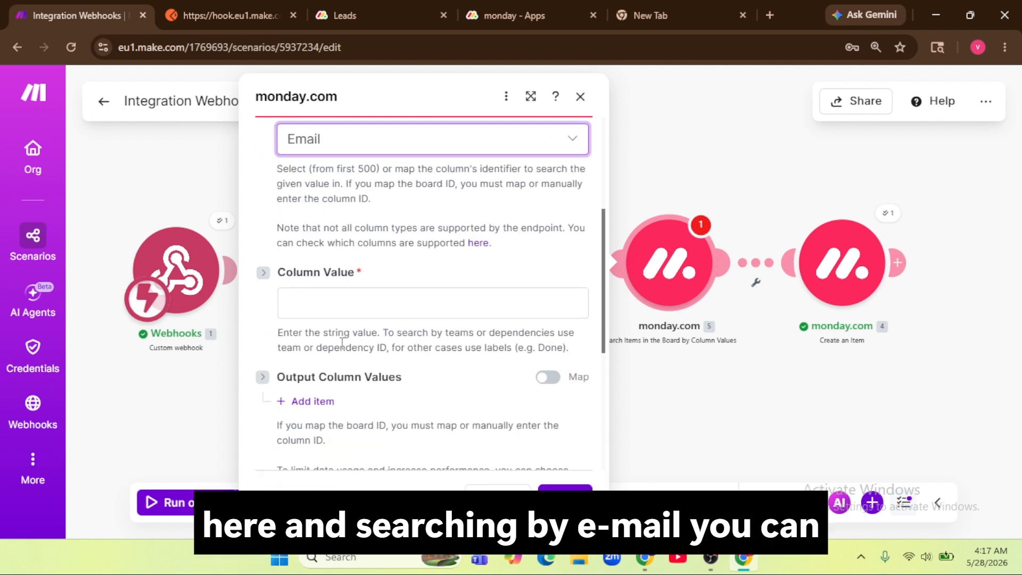
pyautogui.click(352, 303)
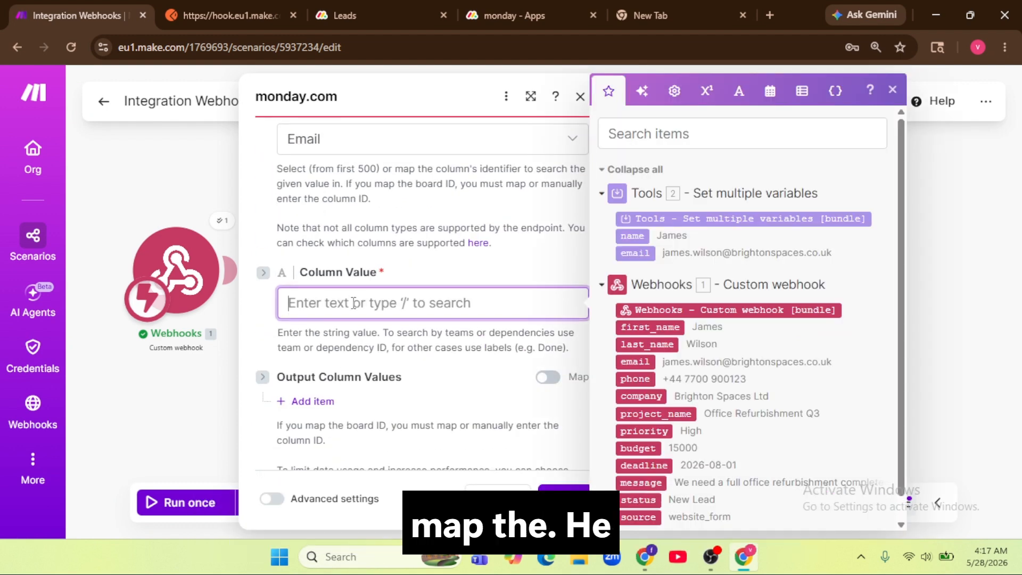
pyautogui.click(633, 254)
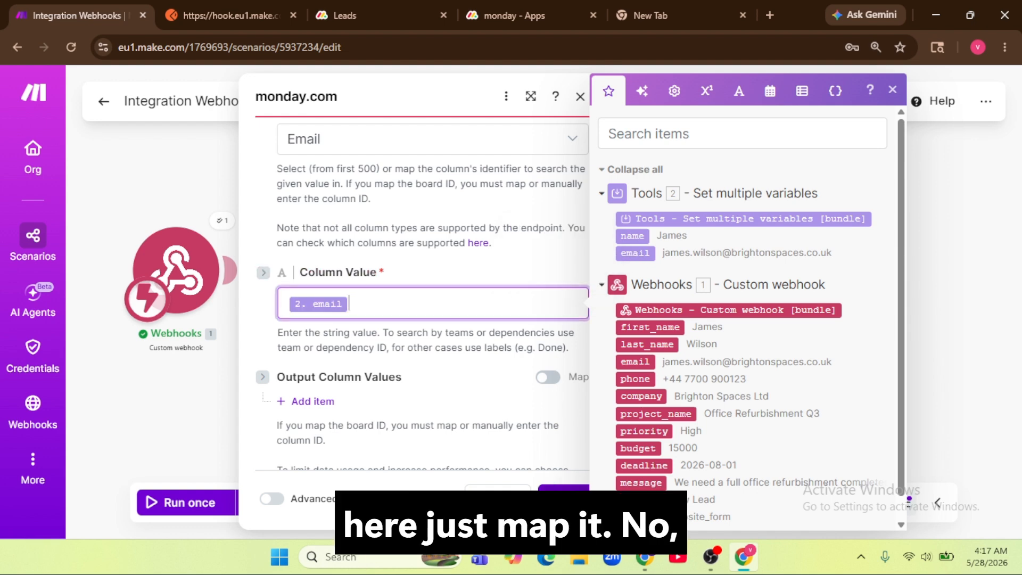
pyautogui.click(553, 494)
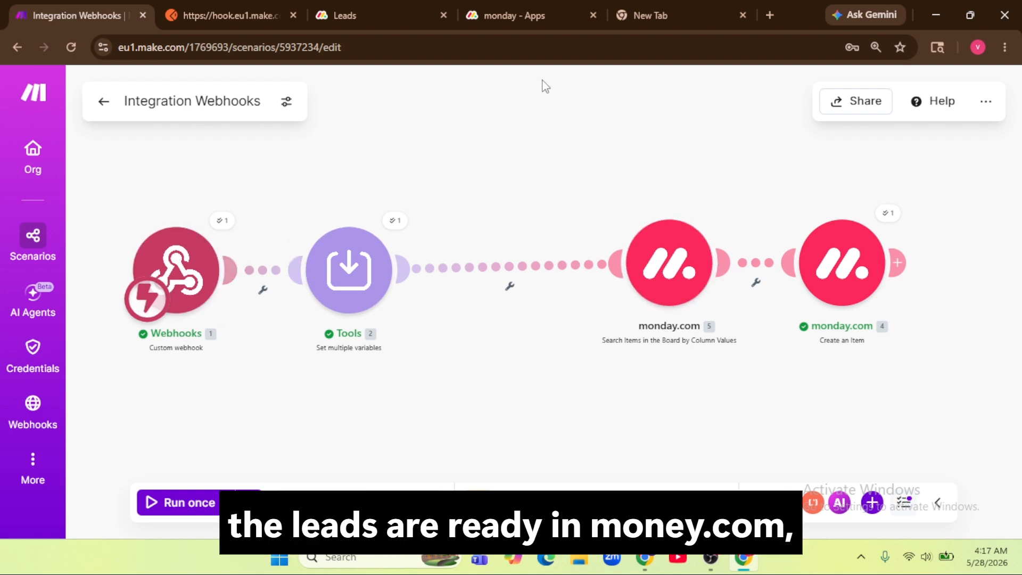
# Step: Drag the Search Items module left so it sits evenly between Tools and Create an Item
pyautogui.moveTo(660, 259); pyautogui.dragTo(600, 261)
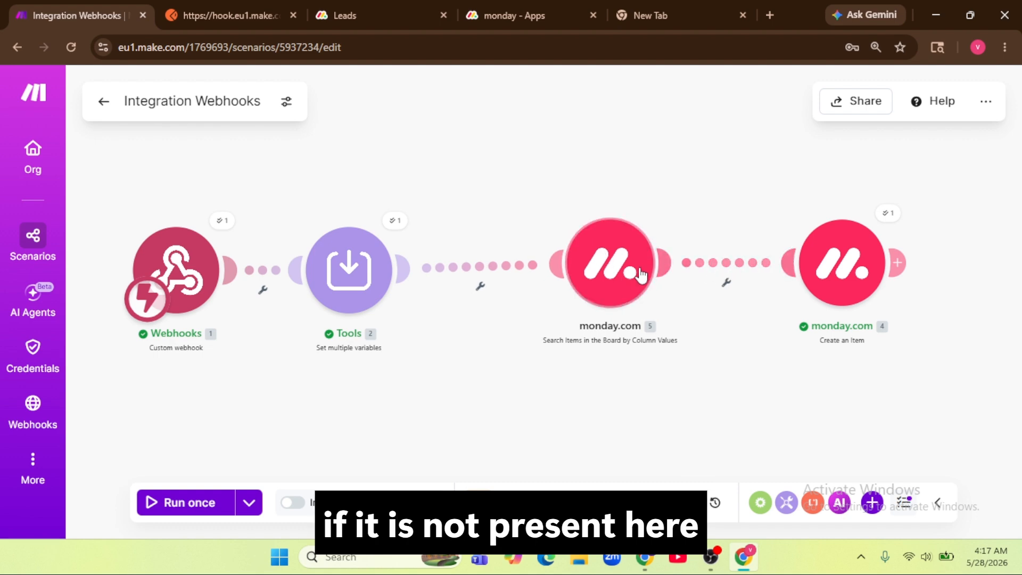
pyautogui.moveTo(617, 275); pyautogui.dragTo(569, 280)
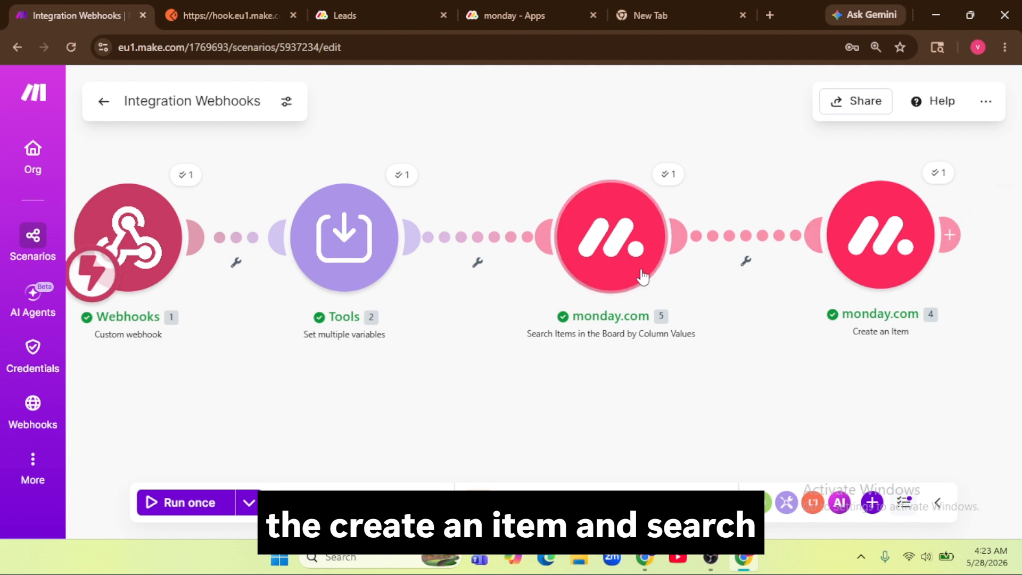
pyautogui.click(747, 243)
# Step: Use the search's 5. Total number of bundles as the filter condition's value
pyautogui.click(524, 275)
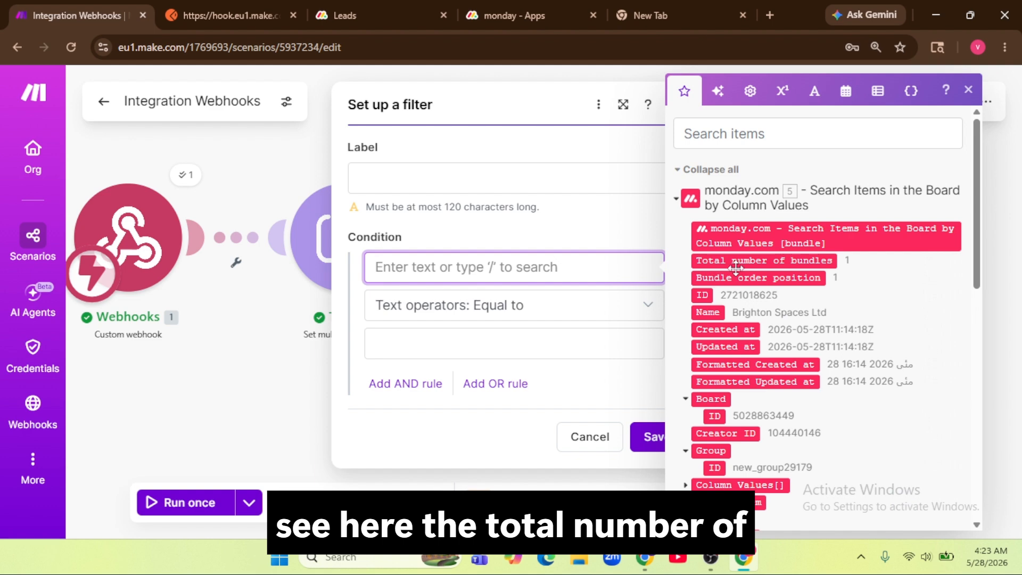
pyautogui.moveTo(752, 260)
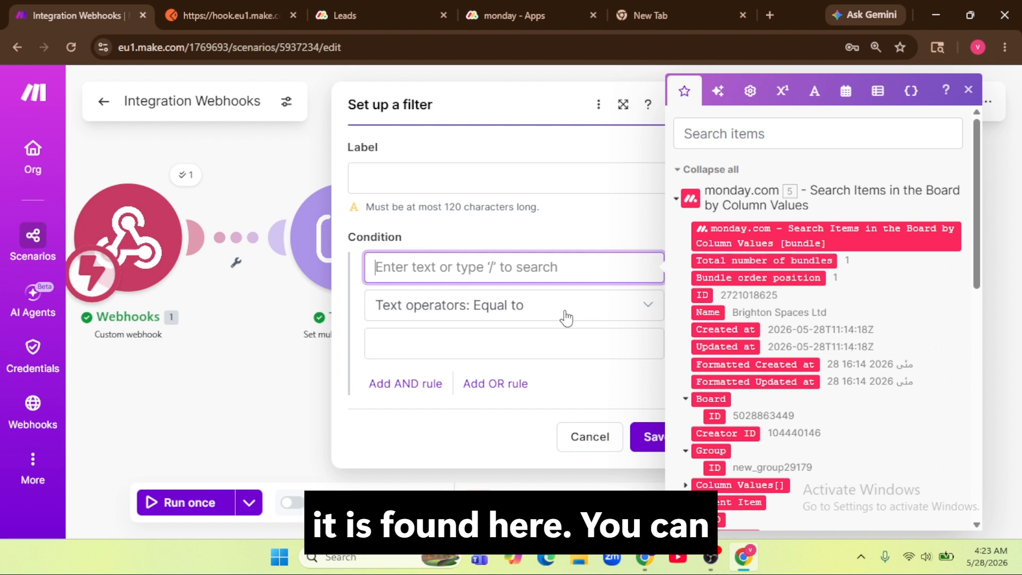
pyautogui.click(356, 18)
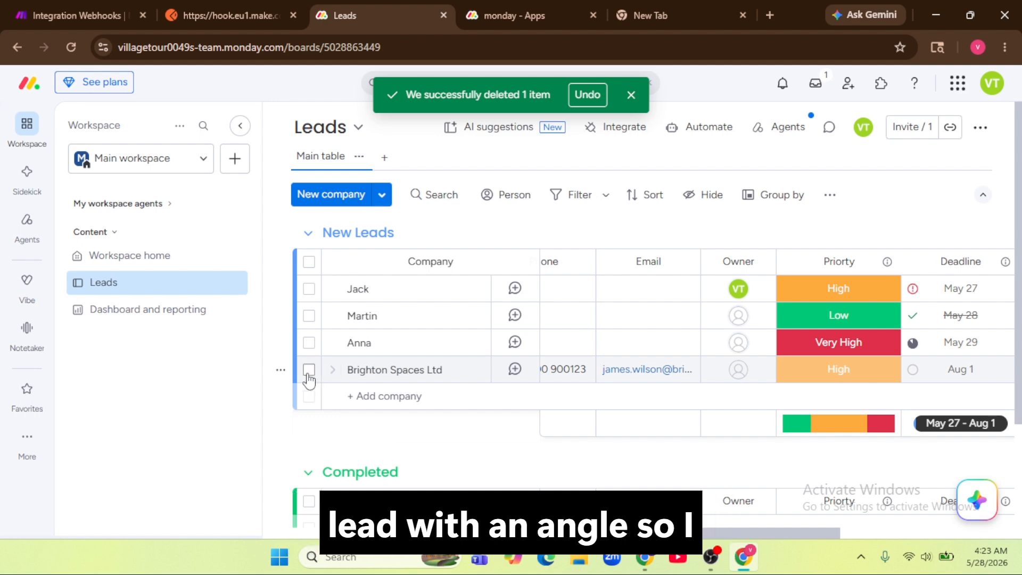
pyautogui.click(90, 18)
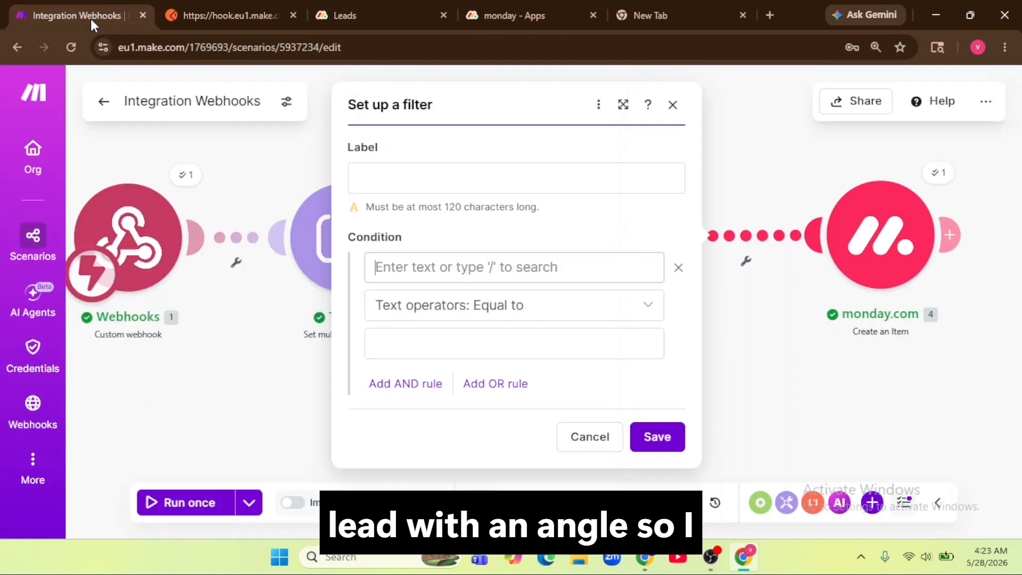
pyautogui.click(530, 266)
pyautogui.click(726, 261)
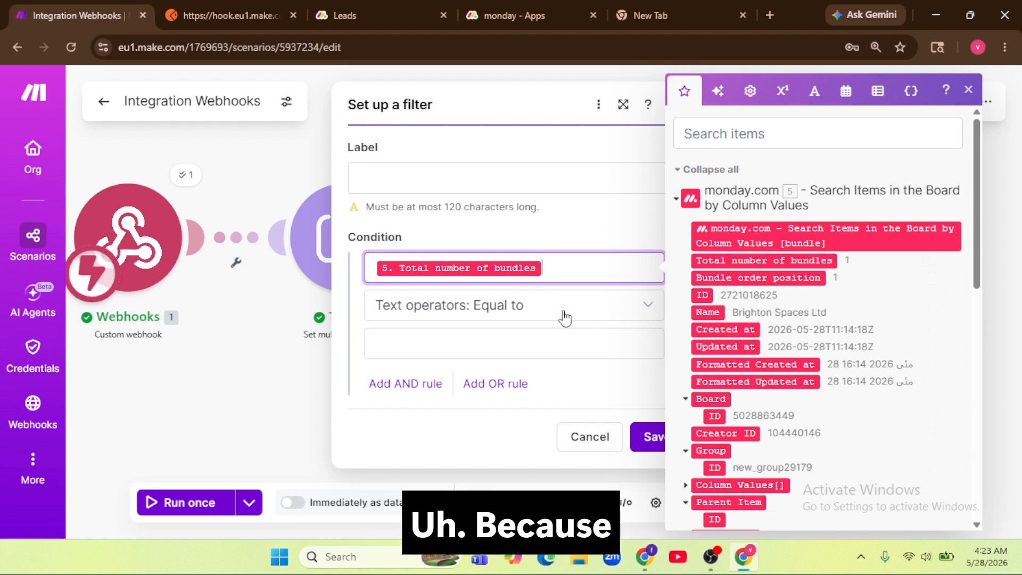
# Step: Set the condition to Numeric Equal to 0, label the filter 'not found', and save
pyautogui.click(565, 318)
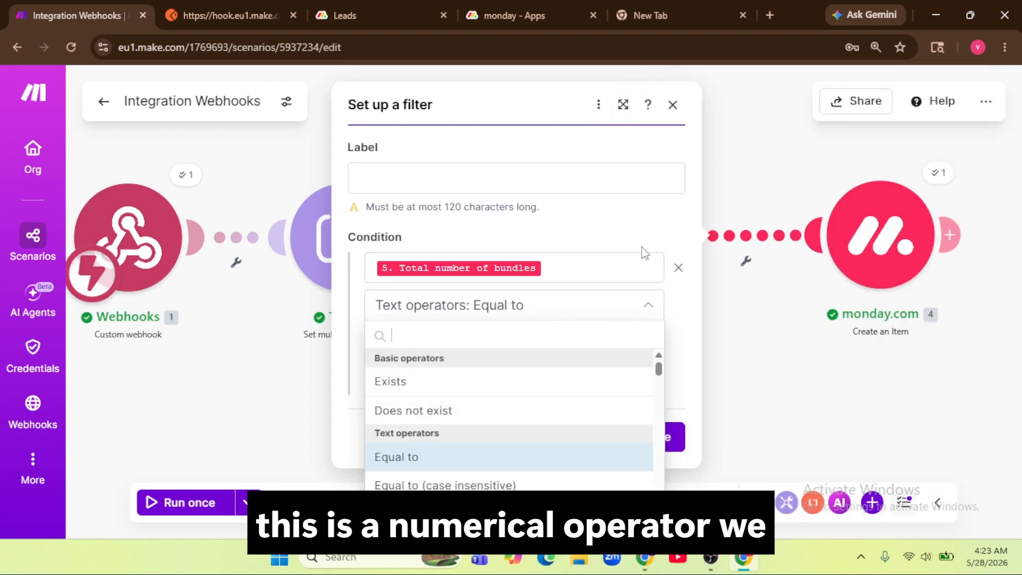
pyautogui.scroll(-4, 529, 440)
pyautogui.scroll(-10, 529, 440)
pyautogui.scroll(5, 449, 444)
pyautogui.click(422, 450)
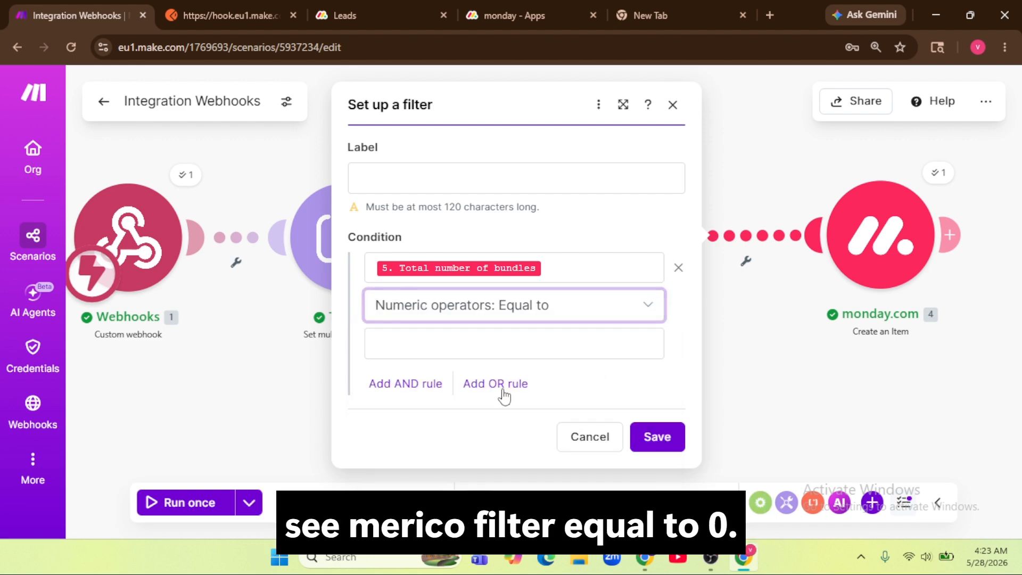
pyautogui.click(474, 344)
pyautogui.write('0')
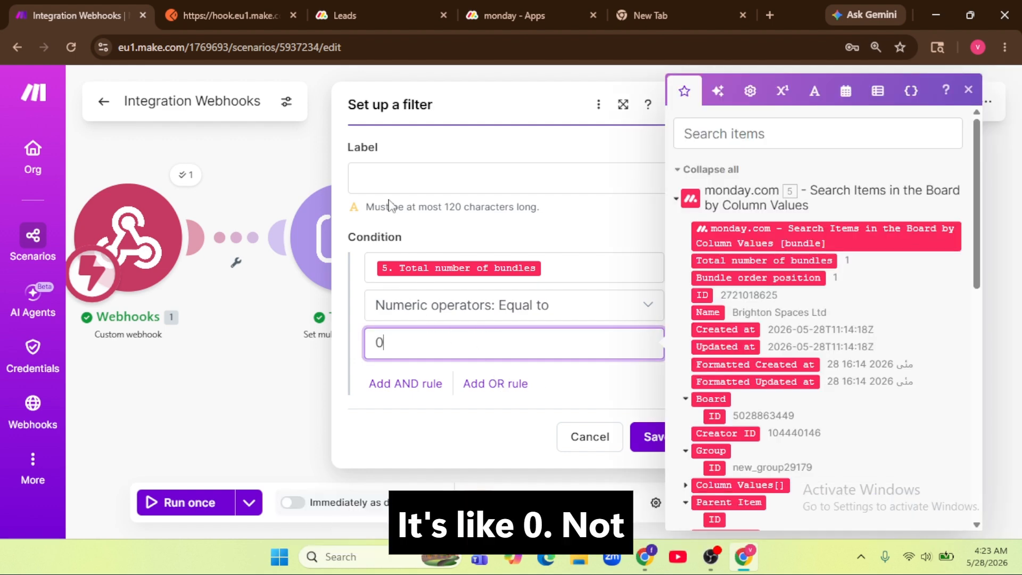
pyautogui.click(397, 181)
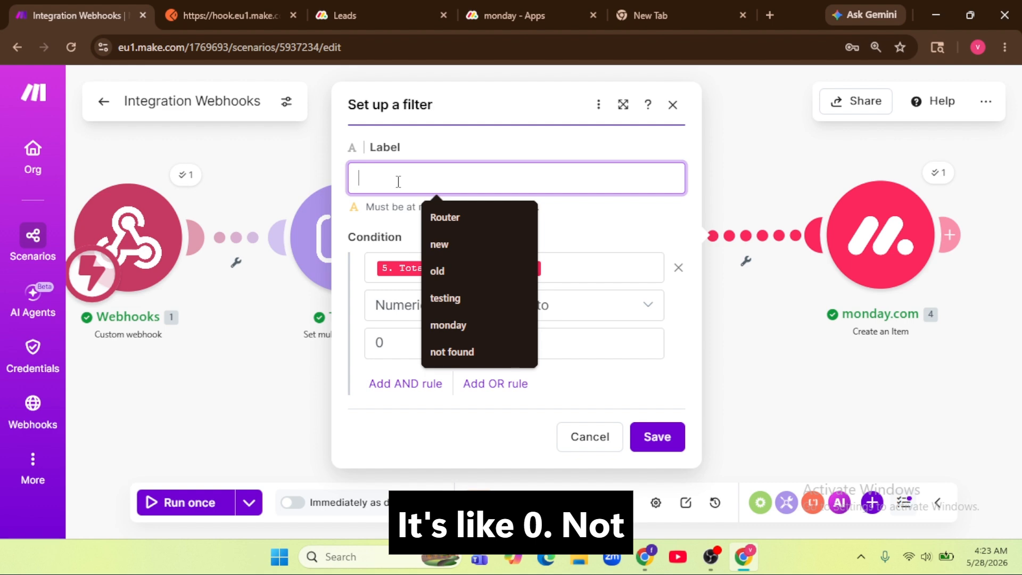
pyautogui.click(457, 352)
pyautogui.click(656, 437)
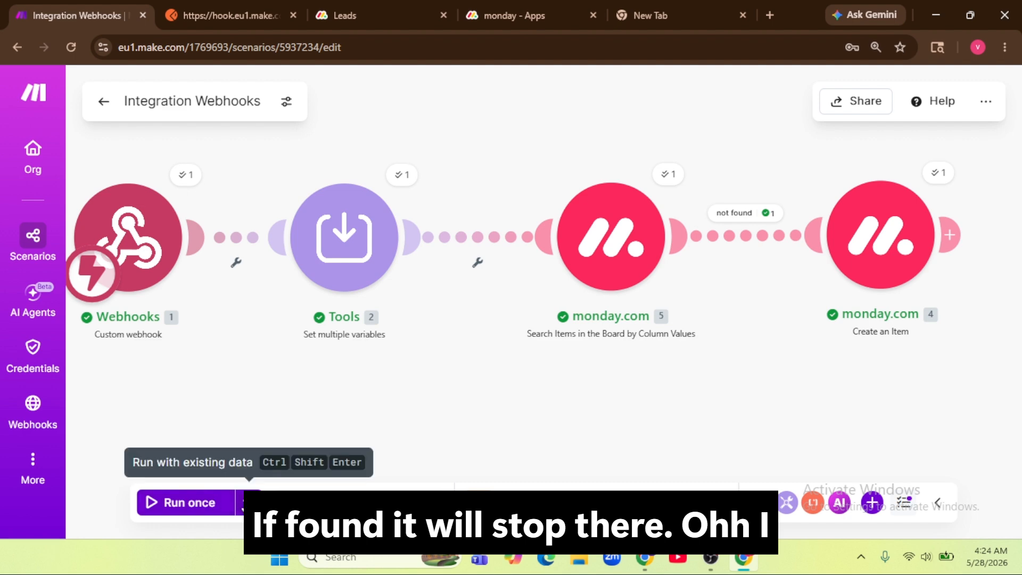
# Step: Run the scenario once and send the test lead from Postman
pyautogui.click(201, 512)
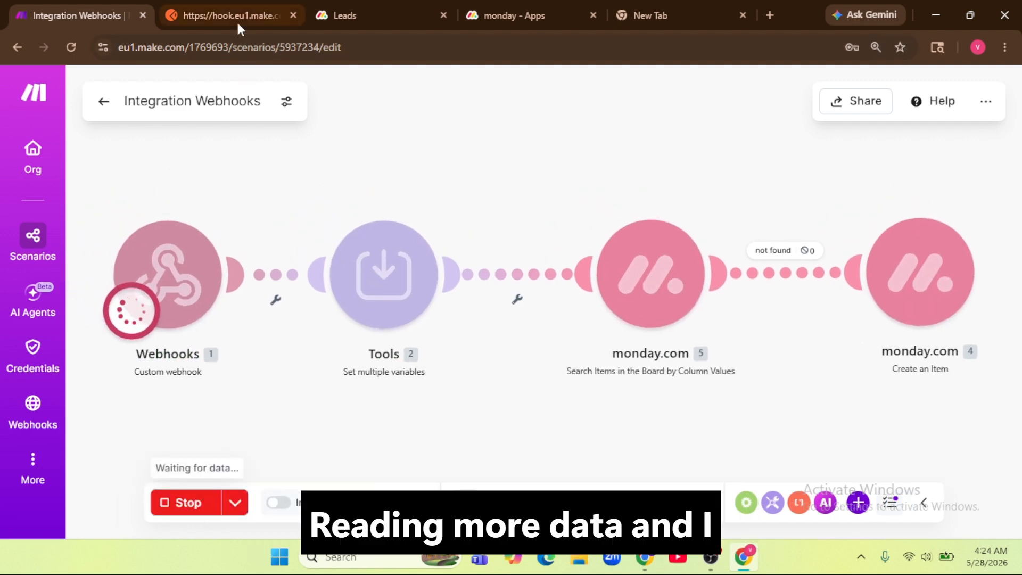
pyautogui.click(235, 14)
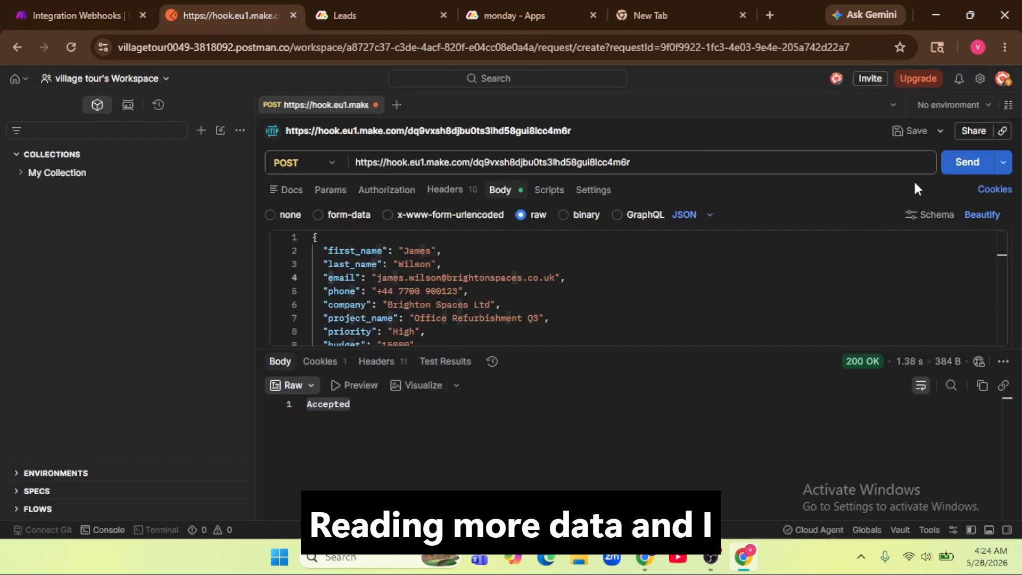
pyautogui.click(963, 162)
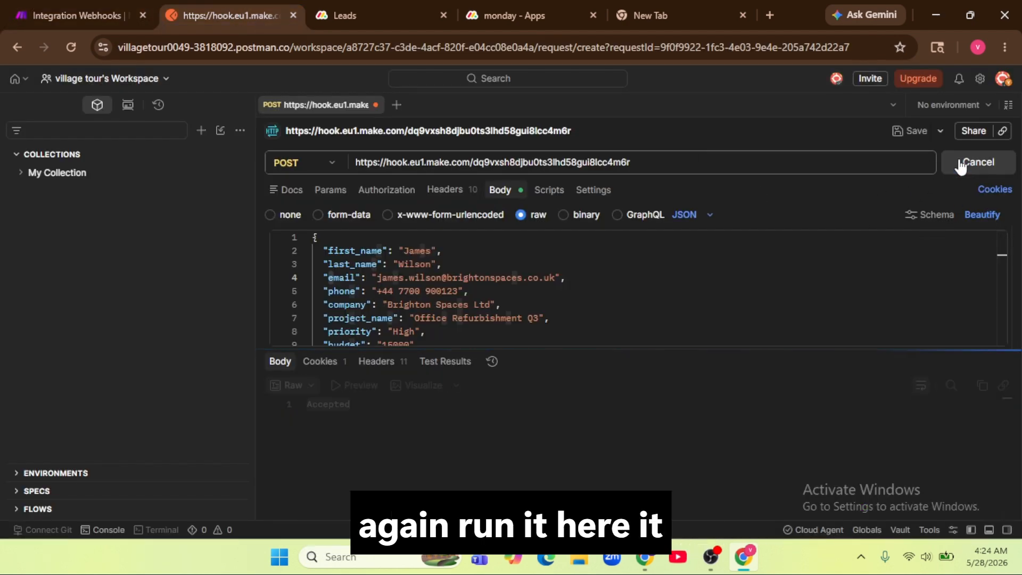
# Step: Confirm no new lead was added and the not found filter passed 0 bundles
pyautogui.click(359, 18)
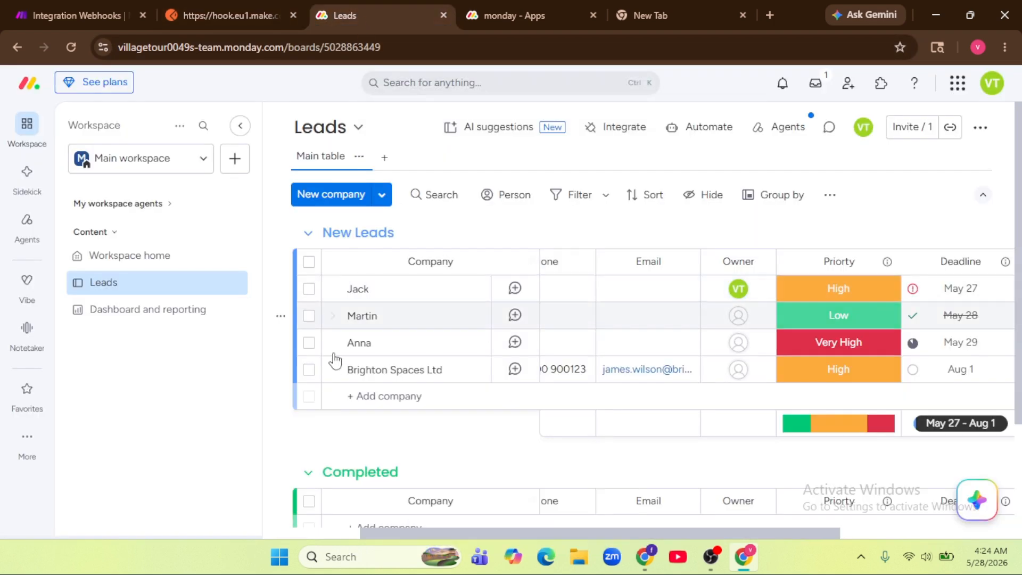
pyautogui.click(110, 13)
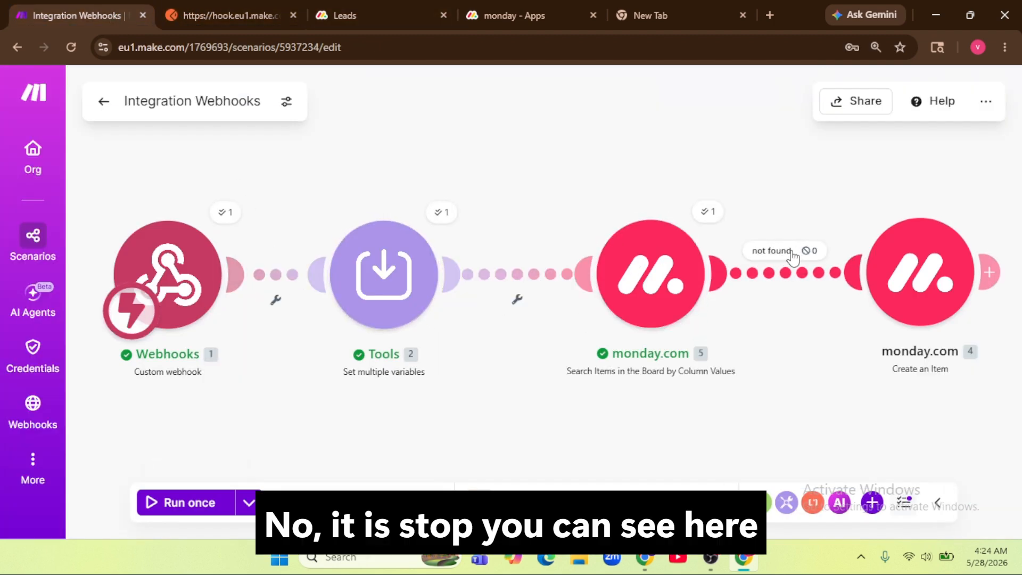
pyautogui.click(333, 12)
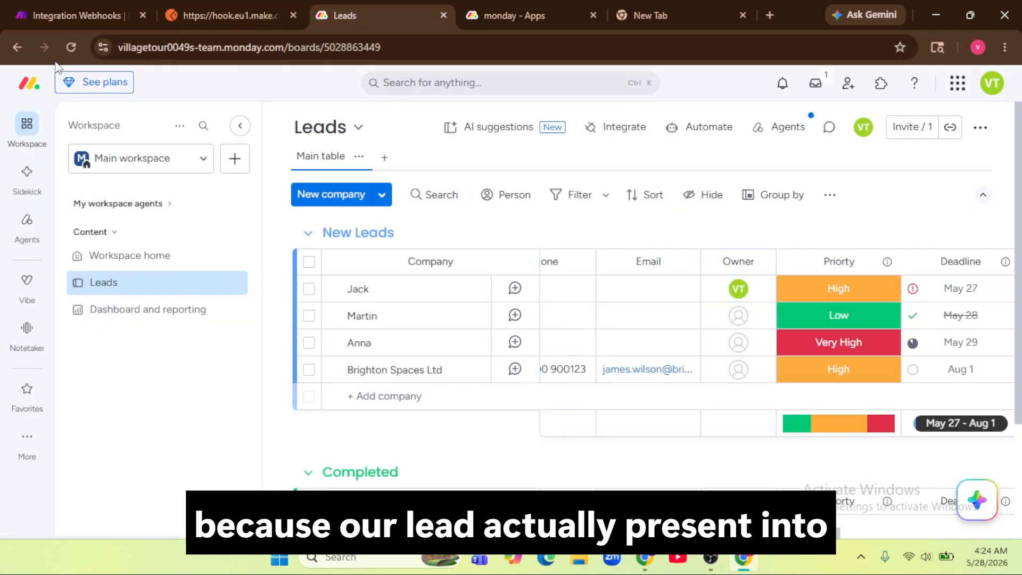
pyautogui.click(53, 10)
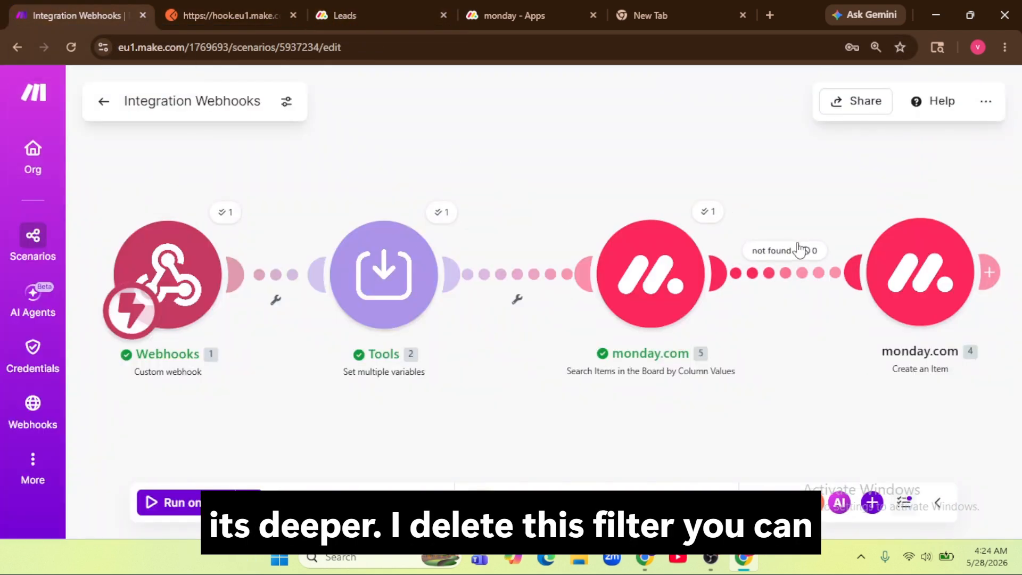
pyautogui.click(797, 257)
# Step: Remove the bundle count condition from the not found filter and save it
pyautogui.click(705, 201)
pyautogui.click(793, 292)
pyautogui.click(718, 269)
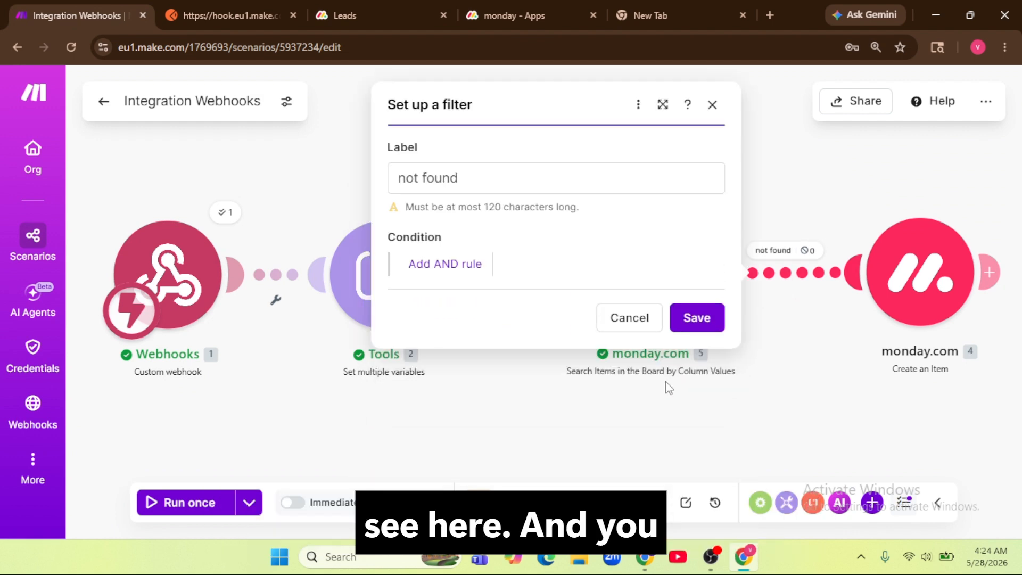
pyautogui.click(697, 318)
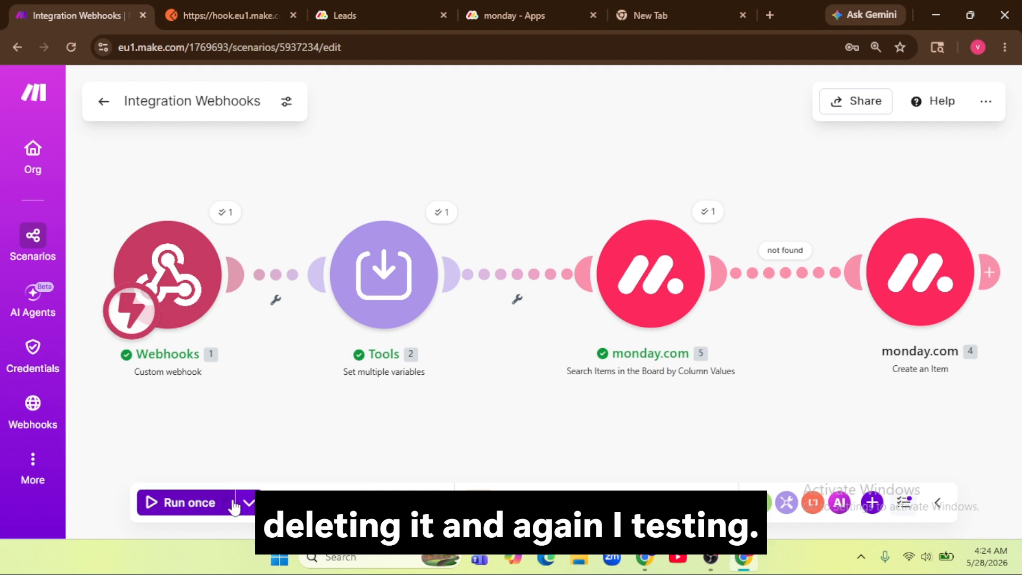
# Step: Rerun with a Postman send and confirm a second Brighton Spaces Ltd lead on the Leads board
pyautogui.click(205, 511)
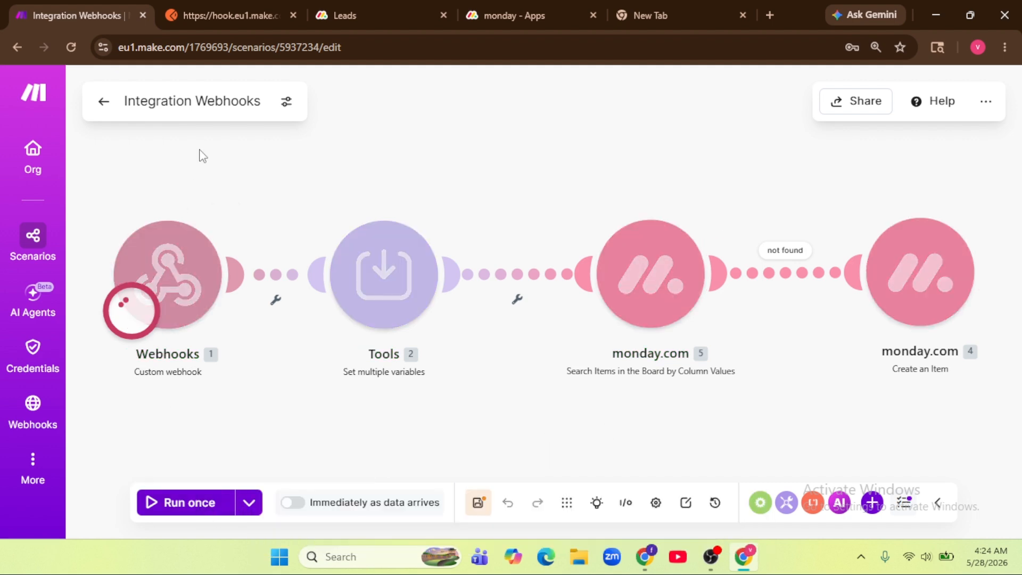
pyautogui.click(199, 13)
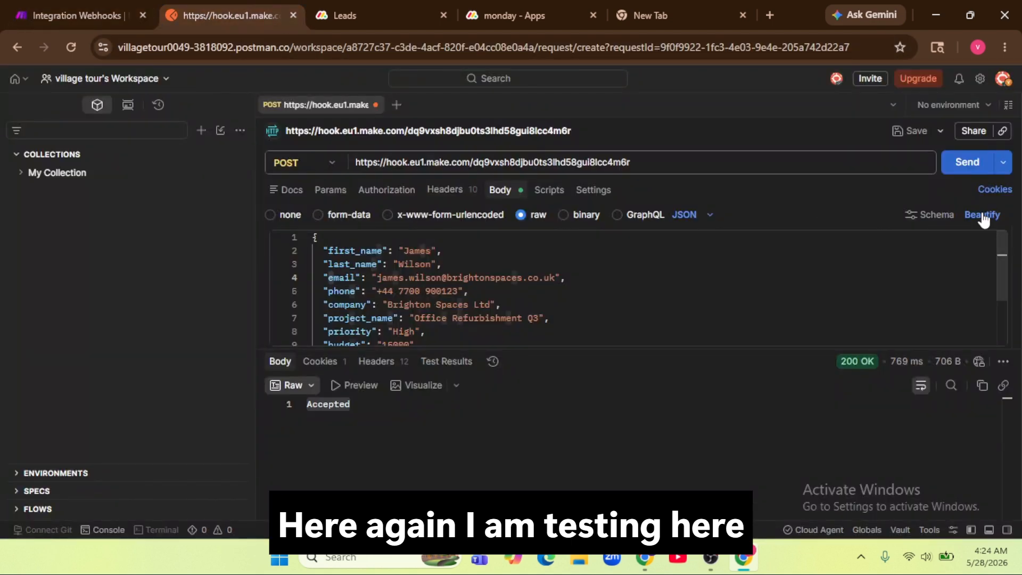
pyautogui.click(963, 164)
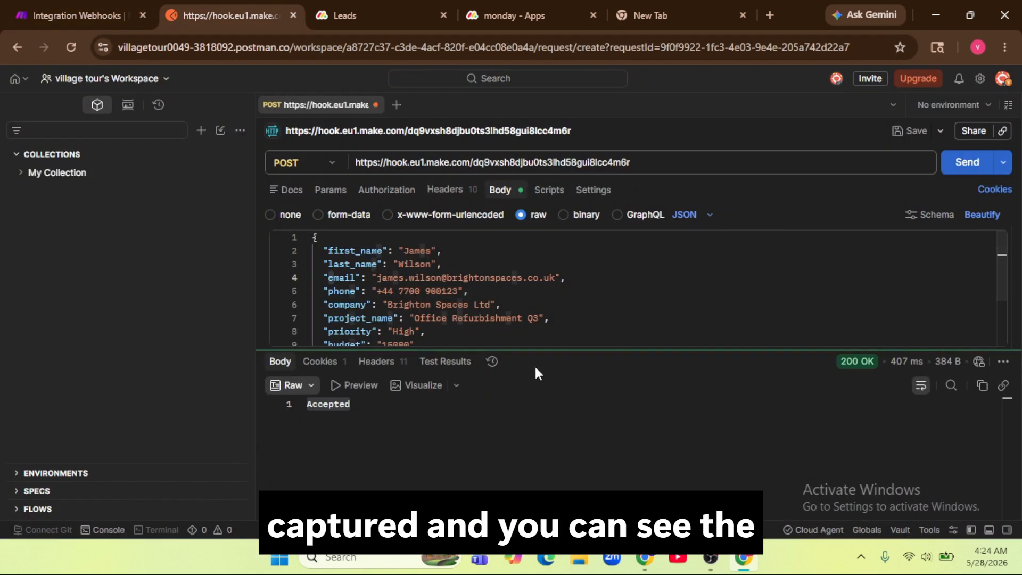
pyautogui.click(80, 15)
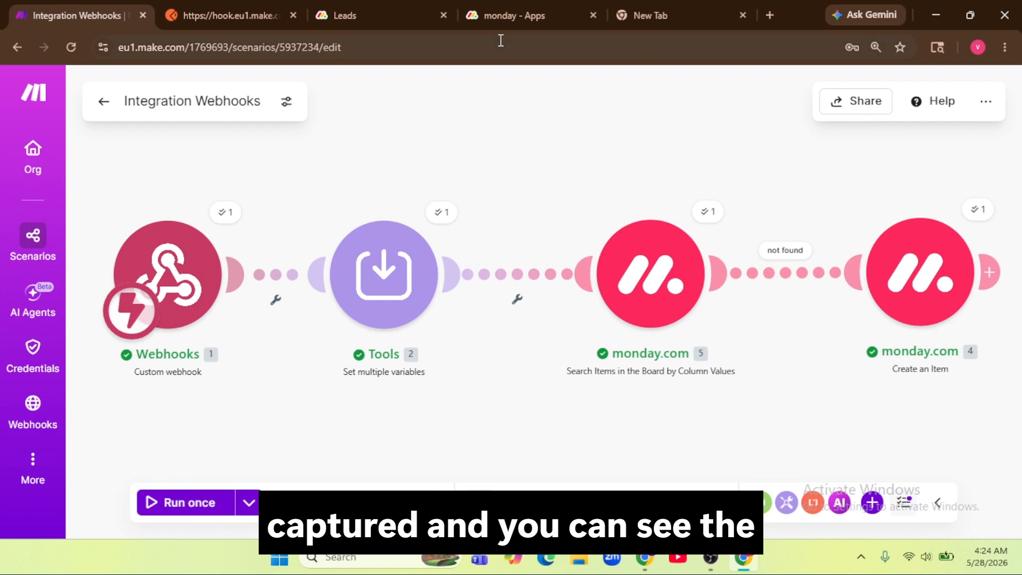
pyautogui.click(392, 21)
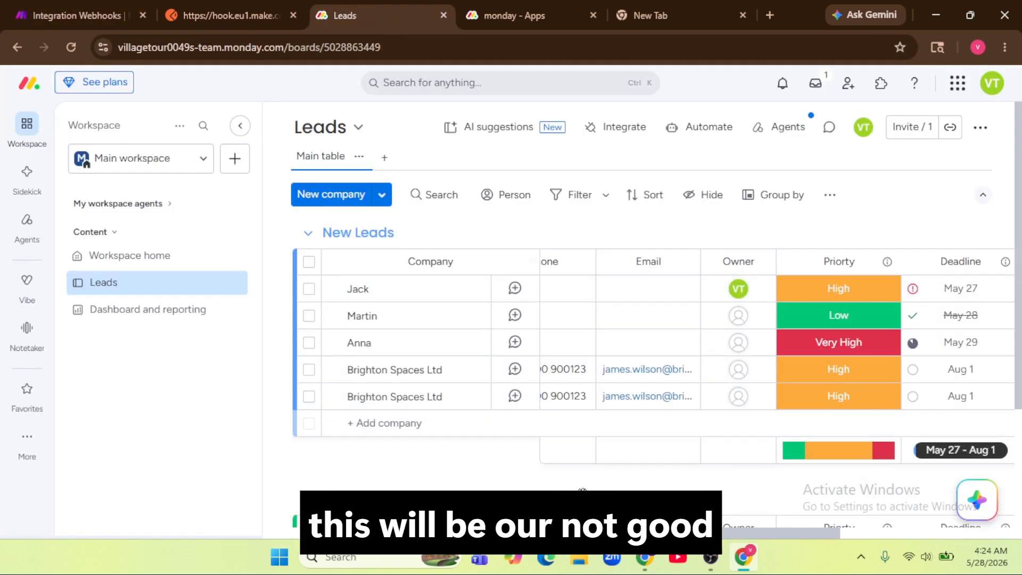
pyautogui.hscroll(4, 778, 516)
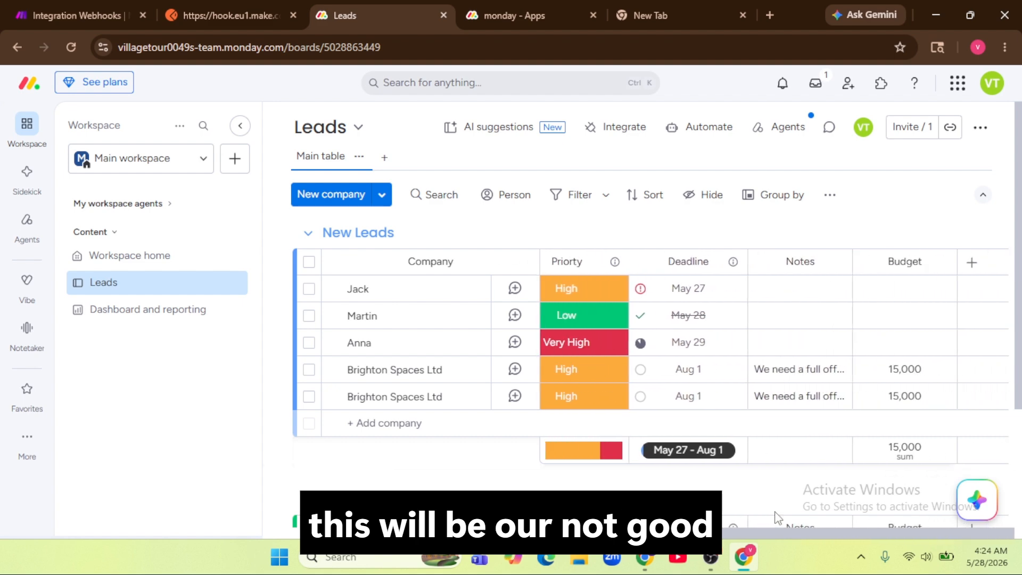
pyautogui.hscroll(-4, 786, 515)
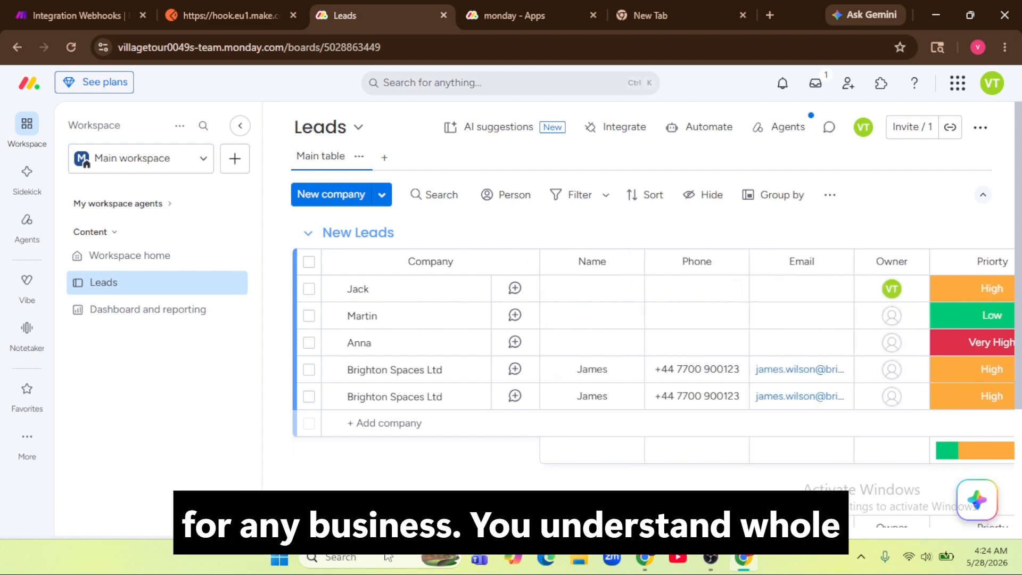